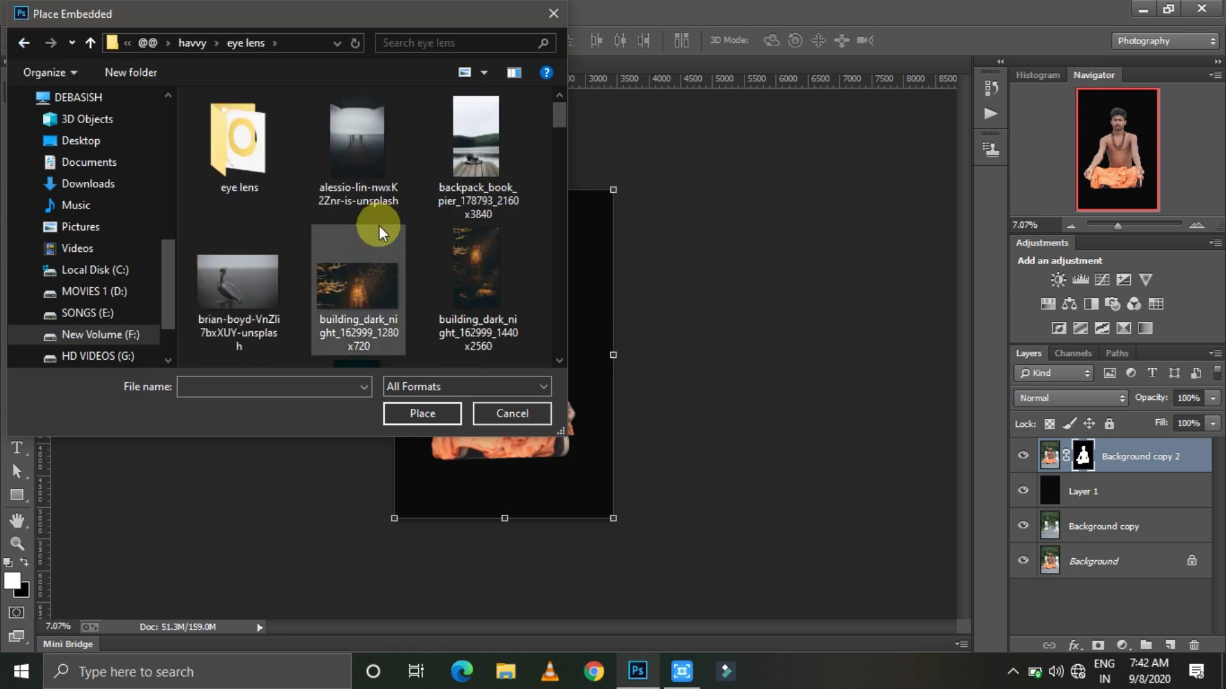
Open hills_grass_clouds_178137_2160x3840.jpg from the eye lens folder
{"action": "scroll", "coordinate": [402, 254], "scroll_direction": "down", "scroll_amount": 5}
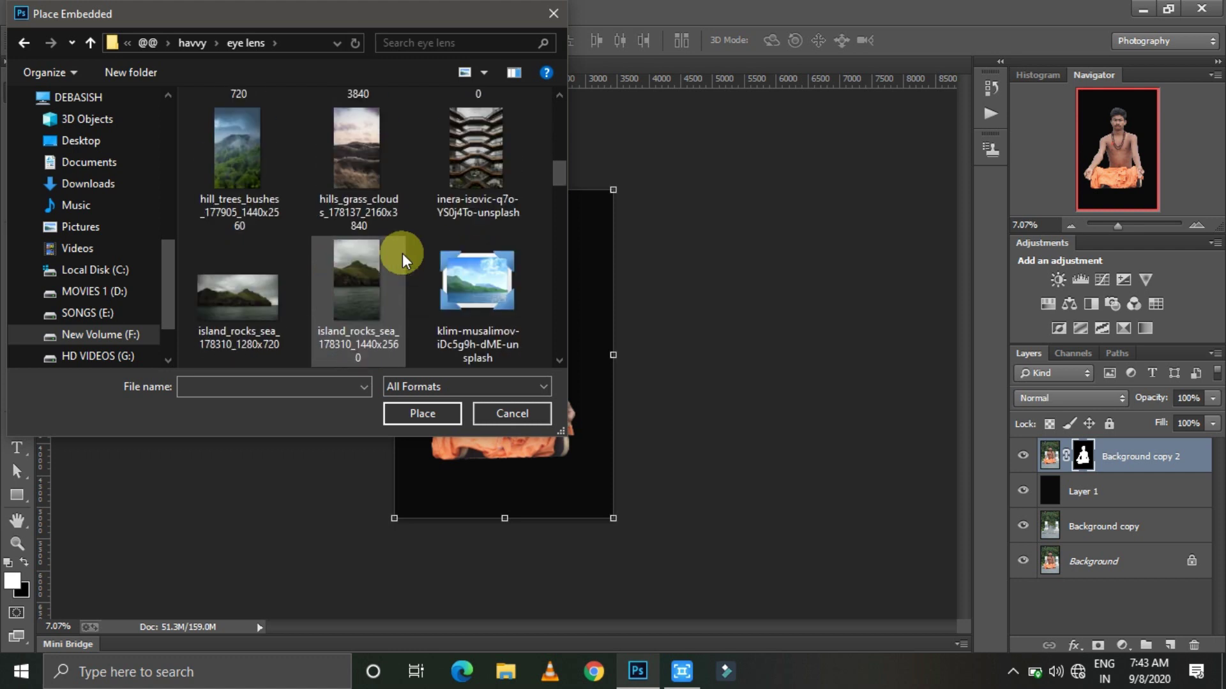
{"action": "left_click", "coordinate": [445, 413]}
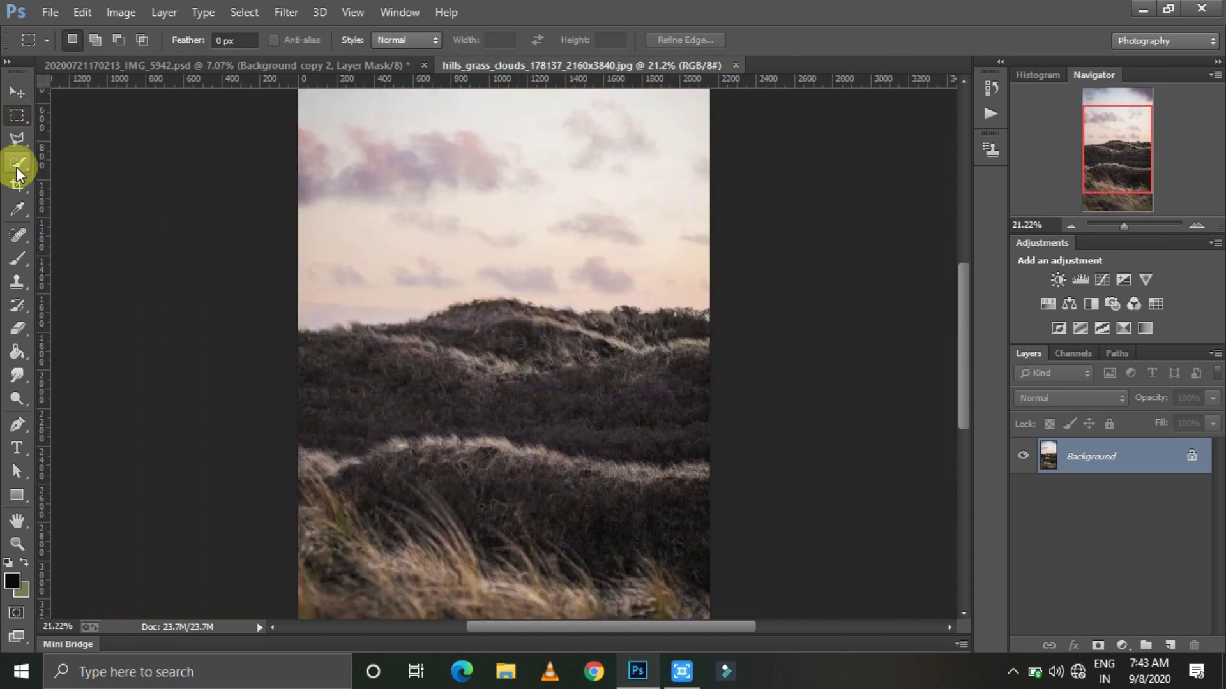
Mask the sky off the hills photo and drag the hills into the composite, scaling them up
{"action": "left_click", "coordinate": [17, 162]}
{"action": "left_click_drag", "start_coordinate": [309, 341], "coordinate": [380, 364]}
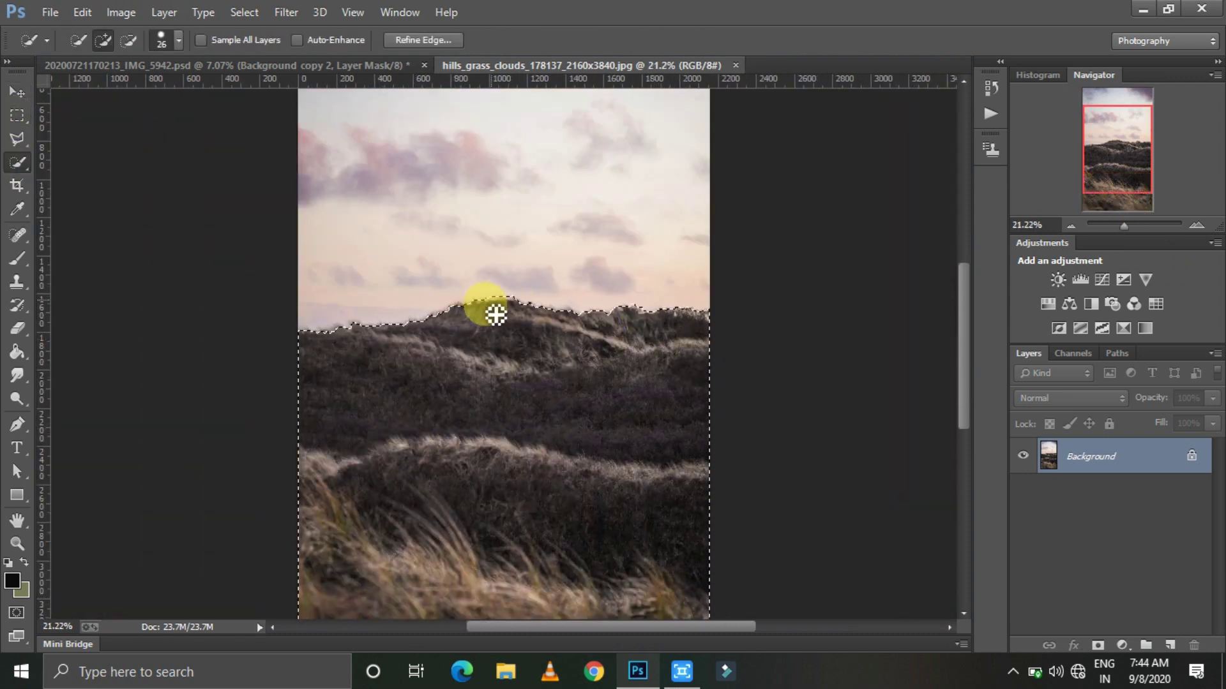
{"action": "left_click", "coordinate": [1090, 645]}
{"action": "key", "text": "v"}
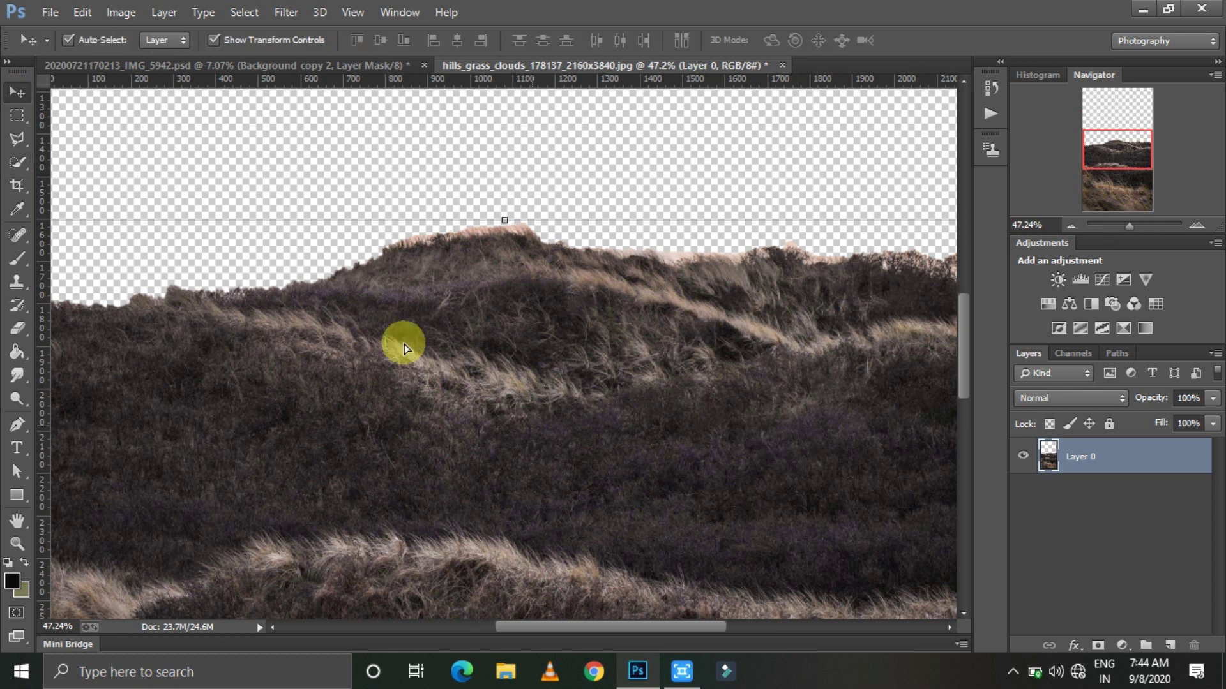
{"action": "left_click_drag", "start_coordinate": [383, 344], "coordinate": [556, 409]}
{"action": "left_click_drag", "start_coordinate": [460, 333], "coordinate": [370, 334]}
Stack the man's layer above the hills, shrink the man, and move the hills beneath him
{"action": "left_click_drag", "start_coordinate": [1123, 491], "coordinate": [1117, 444]}
{"action": "scroll", "coordinate": [504, 364], "scroll_direction": "up", "scroll_amount": 1}
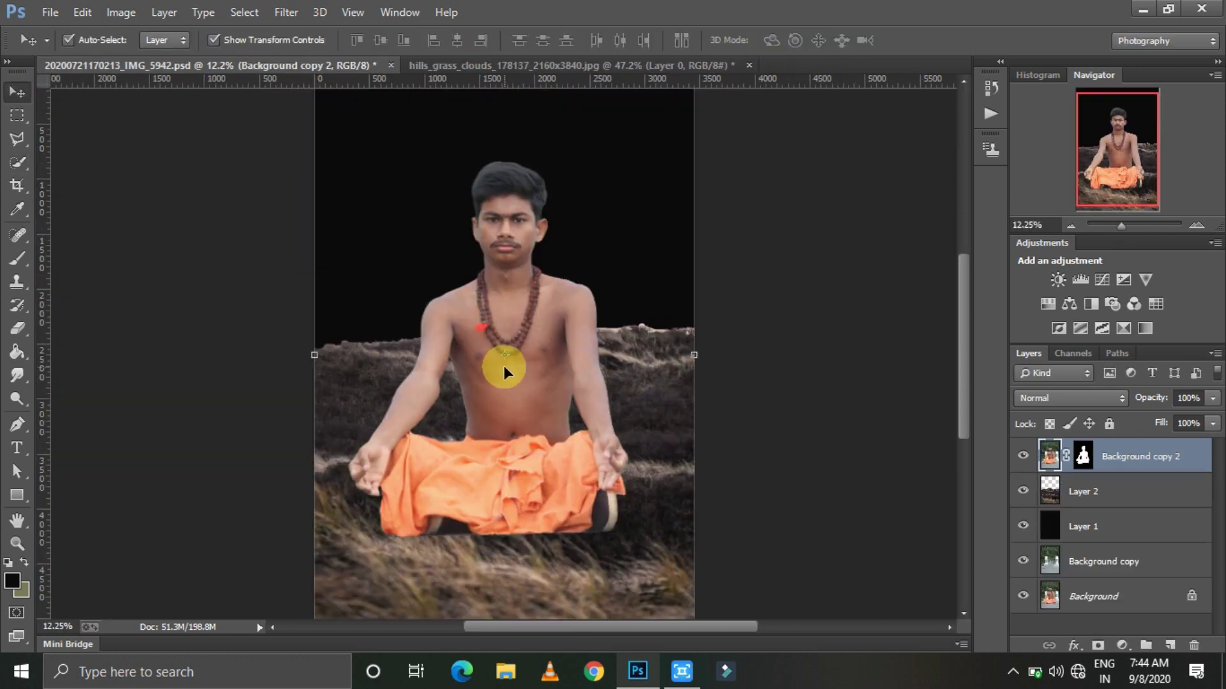
{"action": "left_click_drag", "start_coordinate": [382, 110], "coordinate": [404, 164]}
{"action": "left_click", "coordinate": [785, 36]}
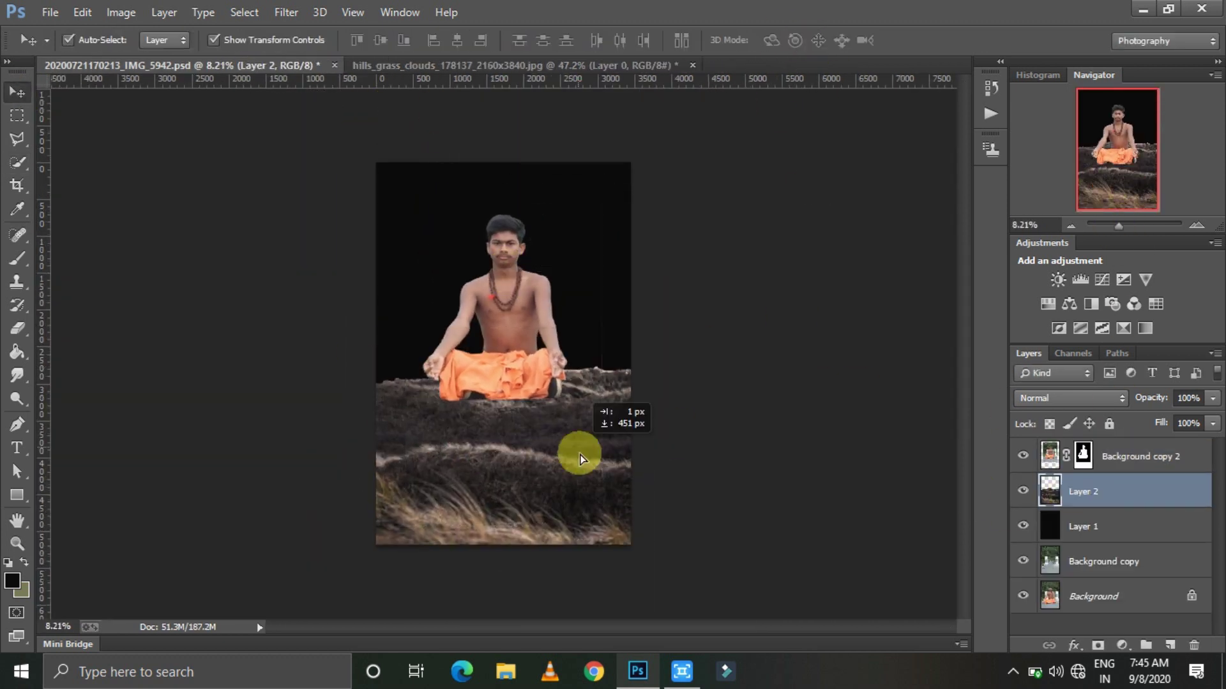
{"action": "left_click_drag", "start_coordinate": [574, 452], "coordinate": [584, 503]}
{"action": "left_click_drag", "start_coordinate": [508, 313], "coordinate": [508, 378]}
Free Transform the hills layer larger across the lower frame
{"action": "scroll", "coordinate": [569, 395], "scroll_direction": "up", "scroll_amount": 2}
{"action": "left_click", "coordinate": [520, 243]}
{"action": "key", "text": "ctrl+t"}
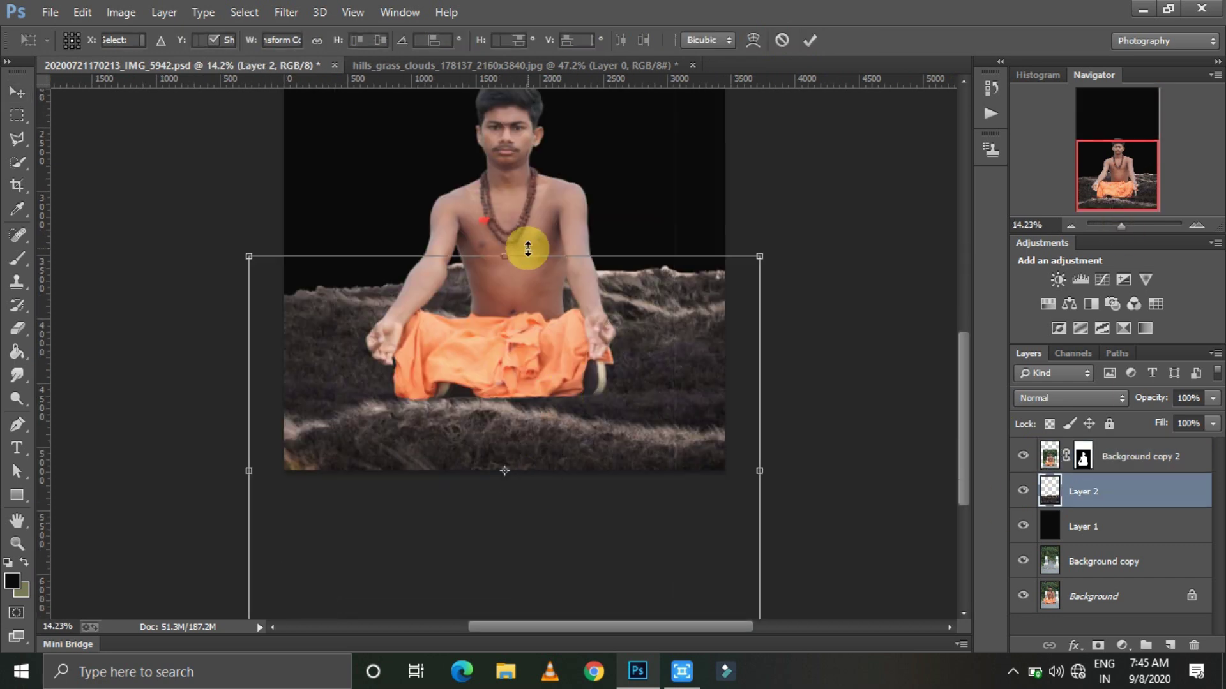
{"action": "scroll", "coordinate": [520, 243], "scroll_direction": "down", "scroll_amount": 3}
{"action": "left_click_drag", "start_coordinate": [758, 529], "coordinate": [870, 350]}
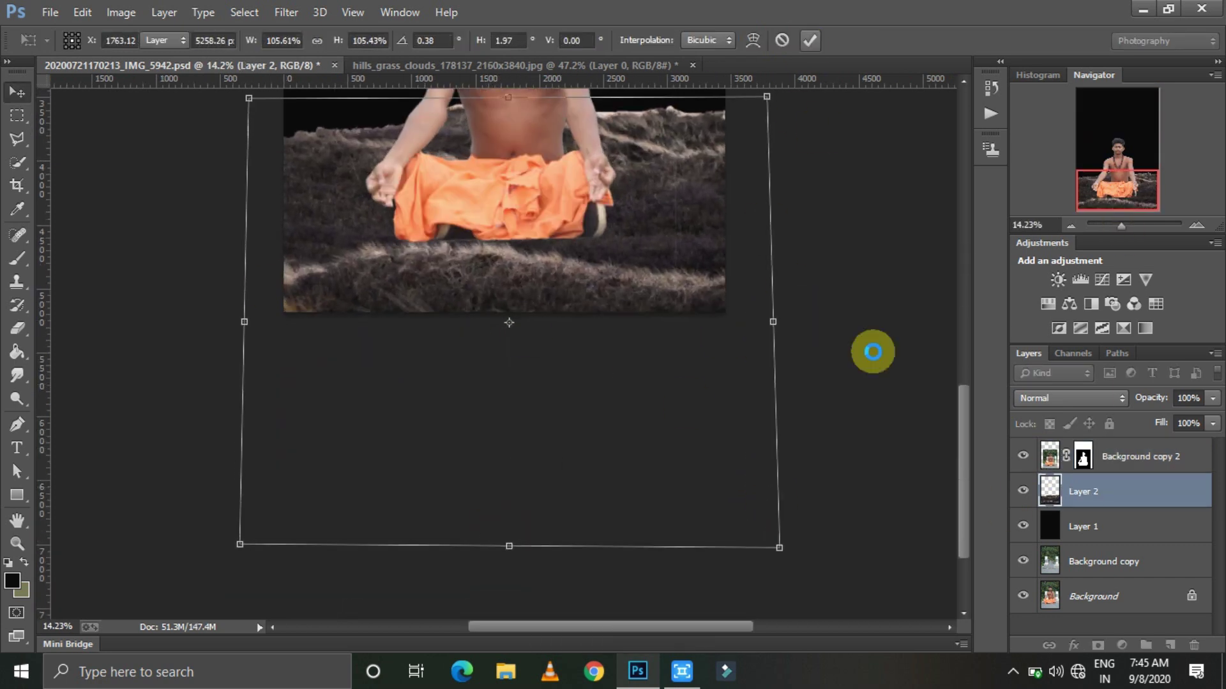
{"action": "key", "text": "Return"}
{"action": "scroll", "coordinate": [870, 350], "scroll_direction": "up", "scroll_amount": 1}
Toggle the man's layer visibility to check the hills, then enlarge the eraser size
{"action": "left_click", "coordinate": [1022, 456]}
{"action": "left_click", "coordinate": [18, 328]}
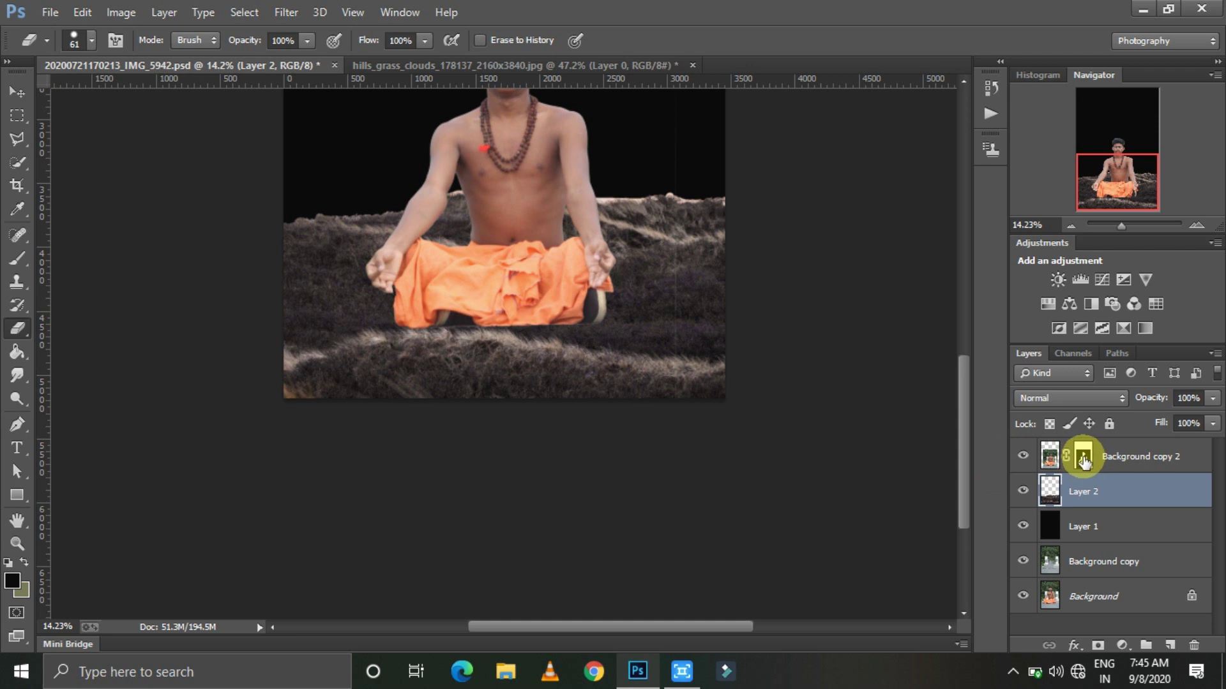
{"action": "right_click", "coordinate": [680, 299]}
{"action": "left_click_drag", "start_coordinate": [694, 302], "coordinate": [728, 301]}
{"action": "scroll", "coordinate": [626, 191], "scroll_direction": "up", "scroll_amount": 2}
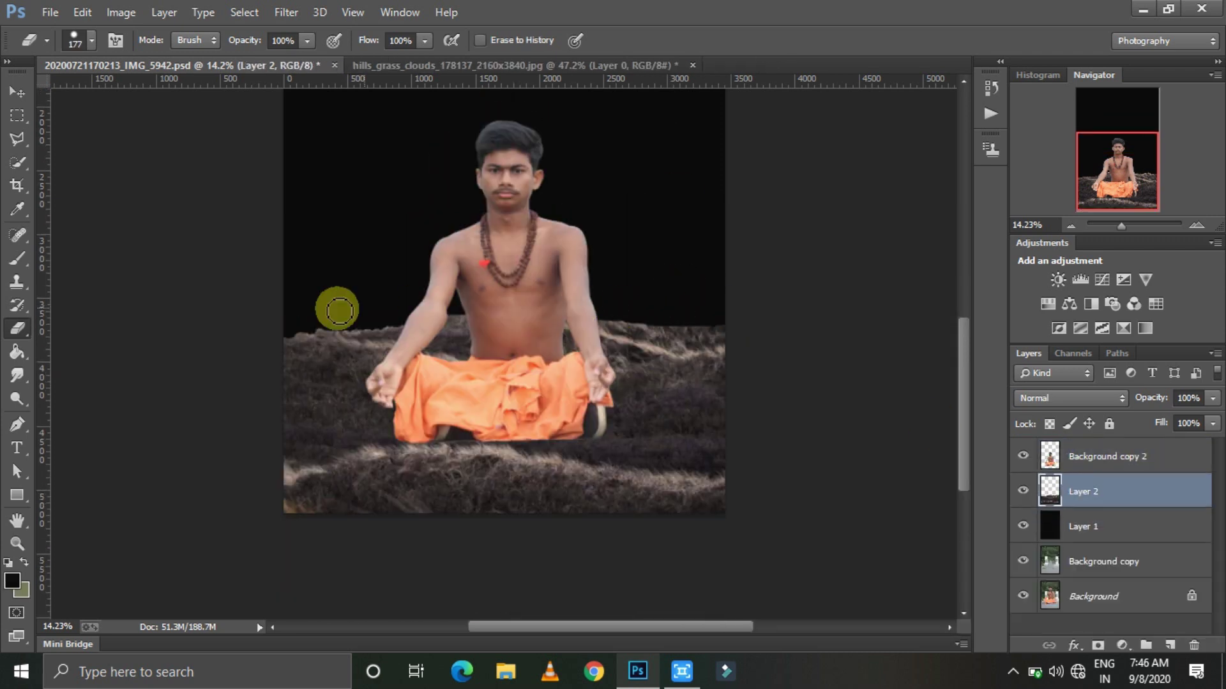
Add a layer mask to the hills with a marquee band selected over the hilltops
{"action": "key", "text": "m"}
{"action": "left_click_drag", "start_coordinate": [281, 247], "coordinate": [756, 368]}
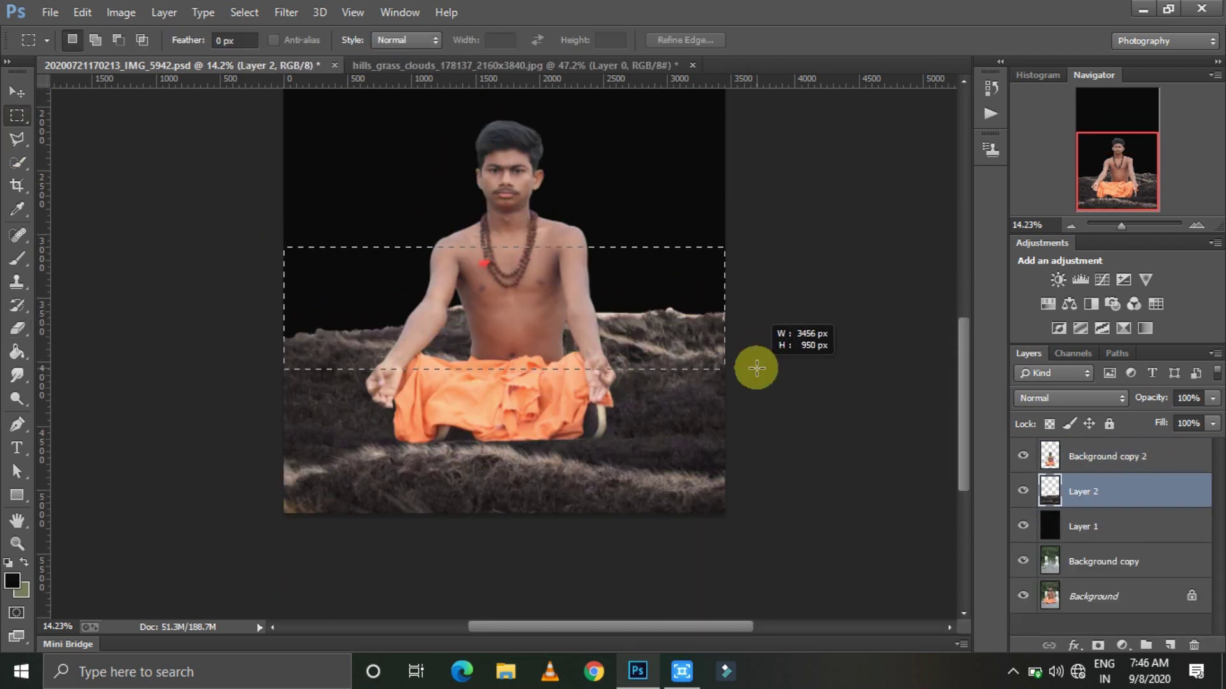
{"action": "left_click", "coordinate": [18, 259]}
{"action": "left_click", "coordinate": [1098, 645]}
{"action": "left_click", "coordinate": [17, 115]}
{"action": "left_click_drag", "start_coordinate": [284, 249], "coordinate": [760, 381]}
Paint black with an enlarged soft brush on the mask to fade the hills' top edge
{"action": "key", "text": "b"}
{"action": "right_click", "coordinate": [348, 281]}
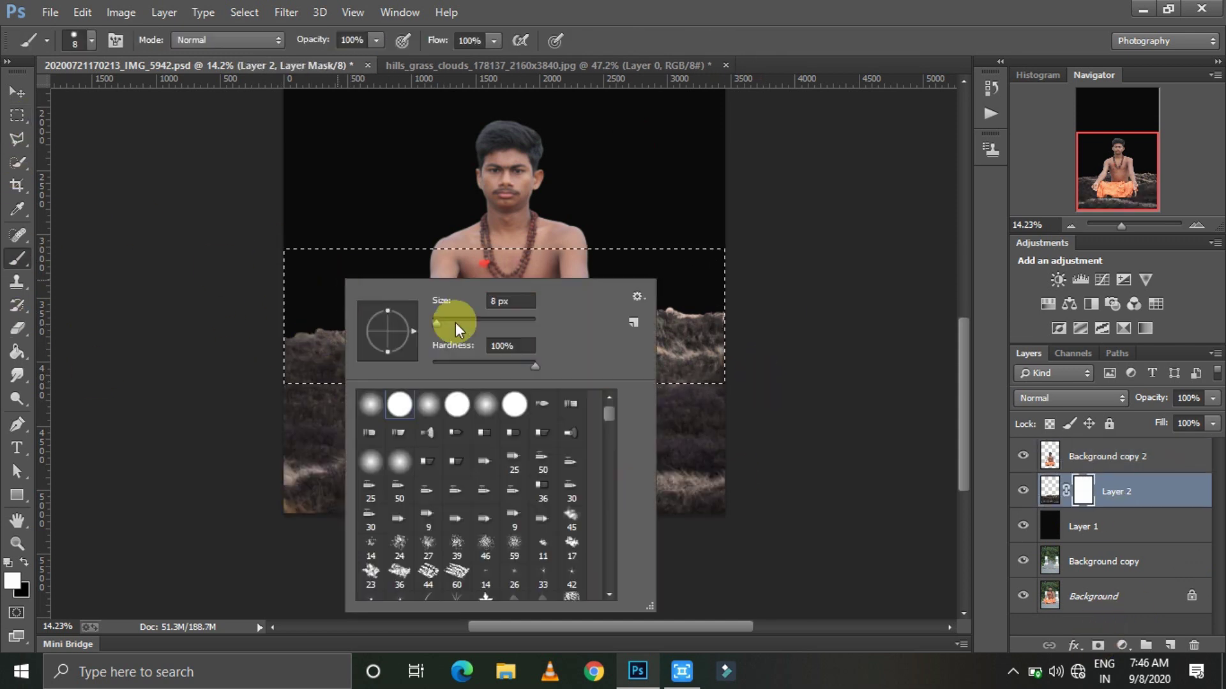
{"action": "left_click_drag", "start_coordinate": [523, 329], "coordinate": [534, 319]}
{"action": "key", "text": "x"}
{"action": "left_click_drag", "start_coordinate": [339, 273], "coordinate": [295, 268]}
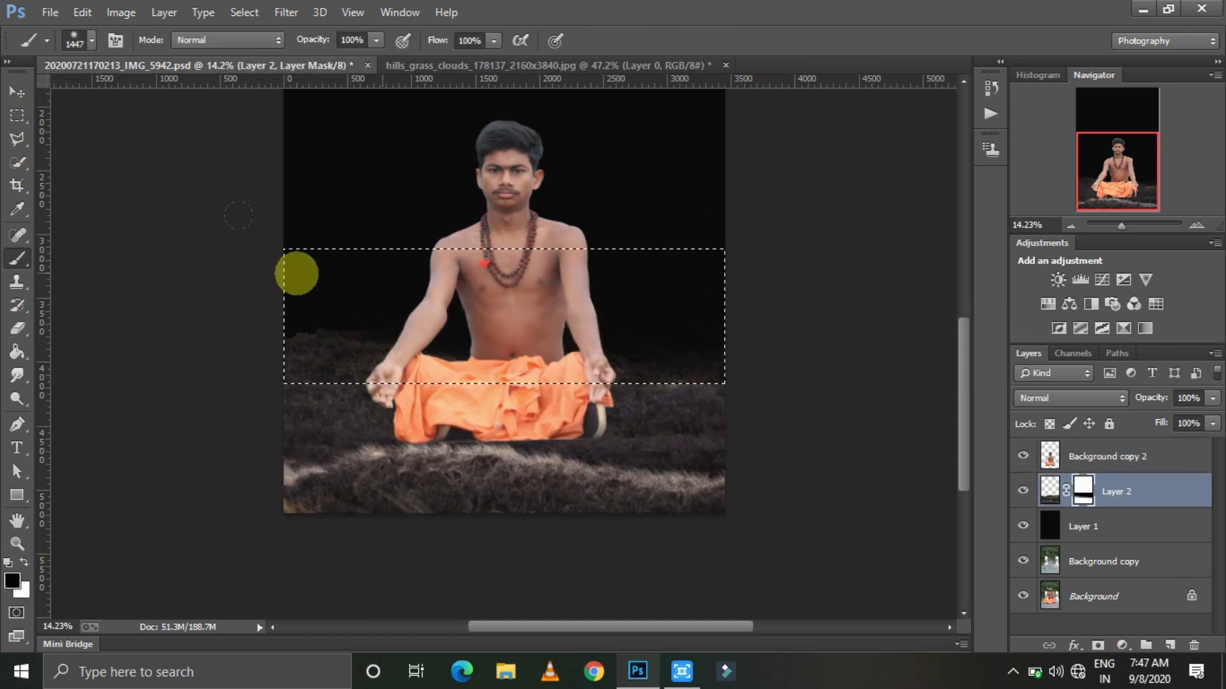
{"action": "right_click", "coordinate": [18, 262]}
{"action": "key", "text": "Escape"}
Resize the brush, settling on size 489, then select black Layer 1 and zoom out
{"action": "key", "text": "v"}
{"action": "key", "text": "b"}
{"action": "right_click", "coordinate": [363, 396]}
{"action": "left_click_drag", "start_coordinate": [491, 362], "coordinate": [397, 342]}
{"action": "right_click", "coordinate": [302, 320]}
{"action": "key", "text": "Return"}
{"action": "right_click", "coordinate": [734, 290]}
{"action": "type", "text": "489"}
{"action": "key", "text": "Return"}
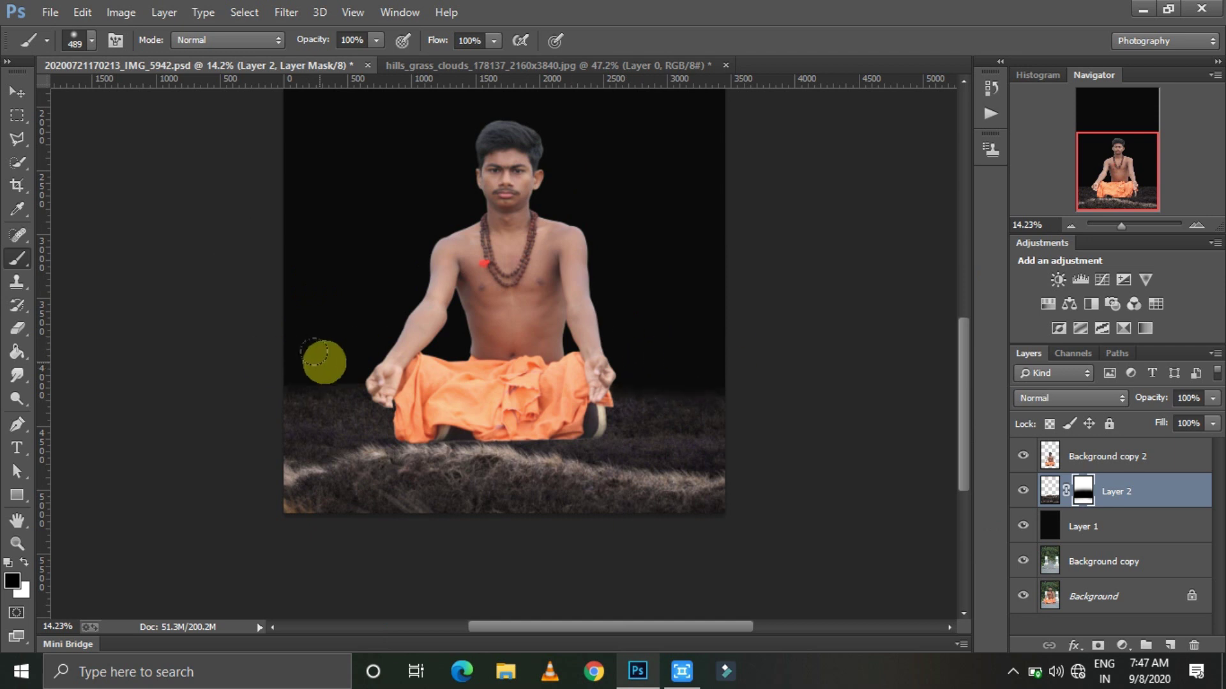
{"action": "left_click", "coordinate": [17, 92]}
{"action": "left_click_drag", "start_coordinate": [1130, 226], "coordinate": [1121, 225]}
Place the empty_souls golden cloudy image from the background folder
{"action": "left_click", "coordinate": [1124, 526]}
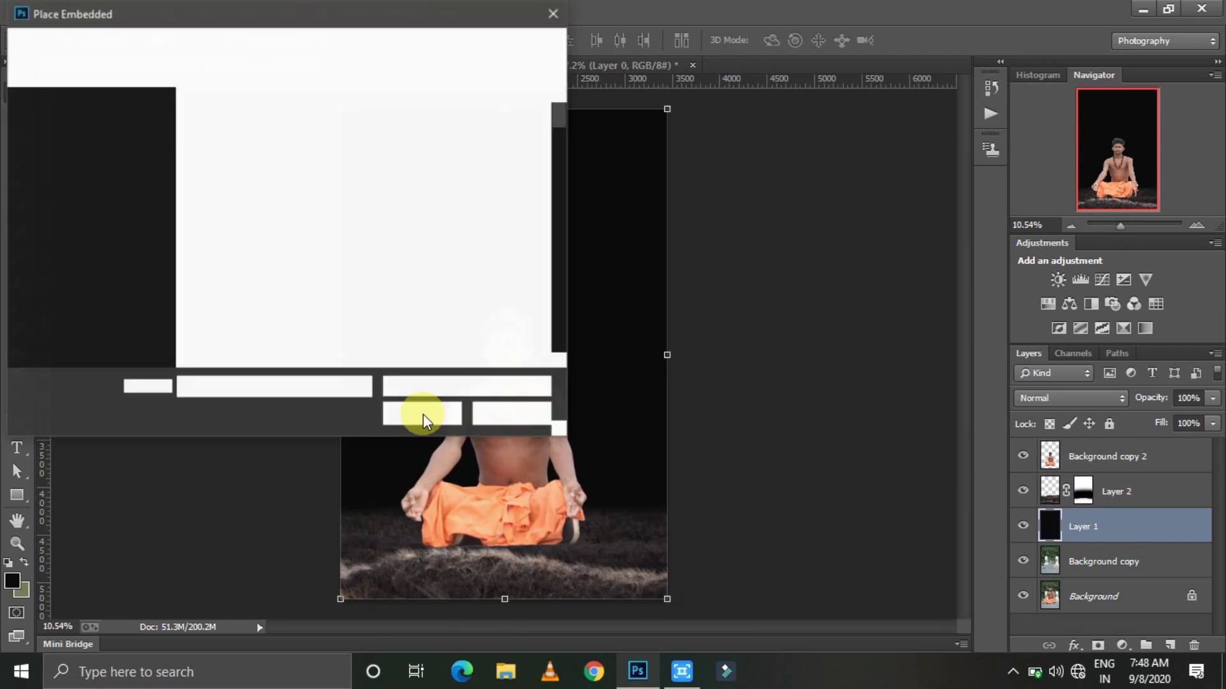
{"action": "scroll", "coordinate": [365, 296], "scroll_direction": "up", "scroll_amount": 5}
{"action": "scroll", "coordinate": [365, 297], "scroll_direction": "up", "scroll_amount": 5}
{"action": "scroll", "coordinate": [365, 296], "scroll_direction": "up", "scroll_amount": 5}
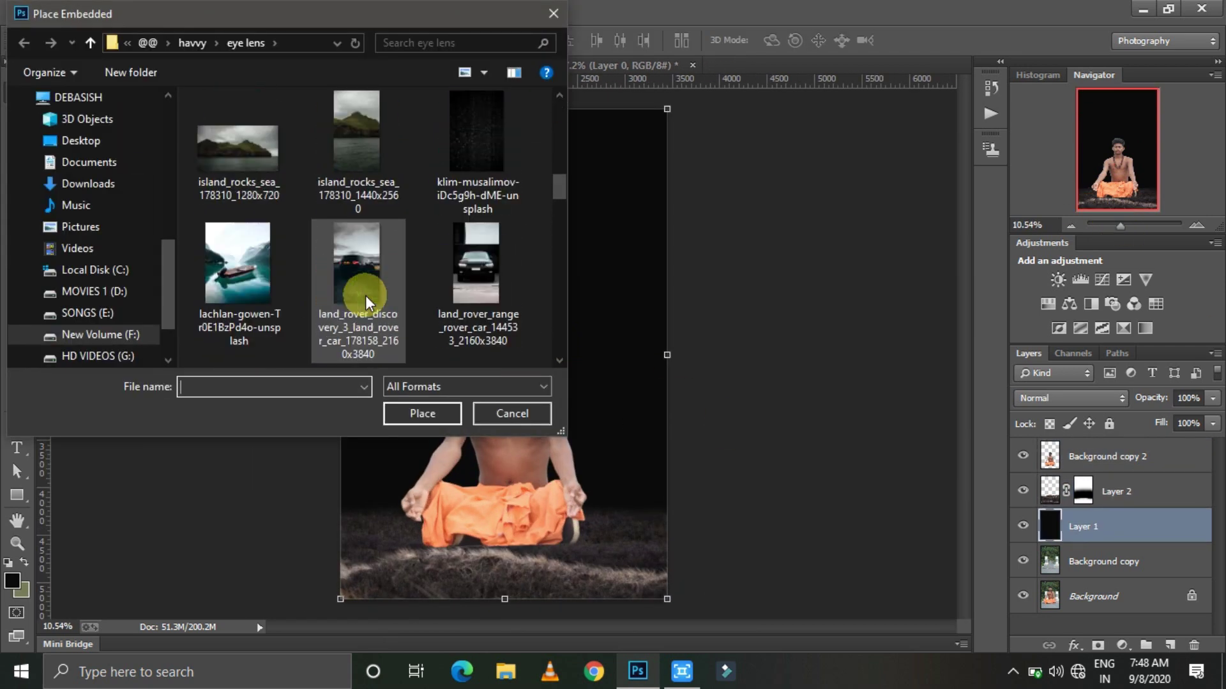
{"action": "scroll", "coordinate": [365, 296], "scroll_direction": "up", "scroll_amount": 5}
{"action": "double_click", "coordinate": [416, 262]}
{"action": "scroll", "coordinate": [478, 354], "scroll_direction": "down", "scroll_amount": 2}
{"action": "scroll", "coordinate": [331, 274], "scroll_direction": "down", "scroll_amount": 5}
{"action": "scroll", "coordinate": [366, 197], "scroll_direction": "down", "scroll_amount": 5}
{"action": "scroll", "coordinate": [369, 198], "scroll_direction": "down", "scroll_amount": 5}
{"action": "scroll", "coordinate": [369, 197], "scroll_direction": "down", "scroll_amount": 3}
{"action": "scroll", "coordinate": [369, 198], "scroll_direction": "down", "scroll_amount": 5}
{"action": "scroll", "coordinate": [368, 197], "scroll_direction": "down", "scroll_amount": 5}
{"action": "double_click", "coordinate": [509, 243]}
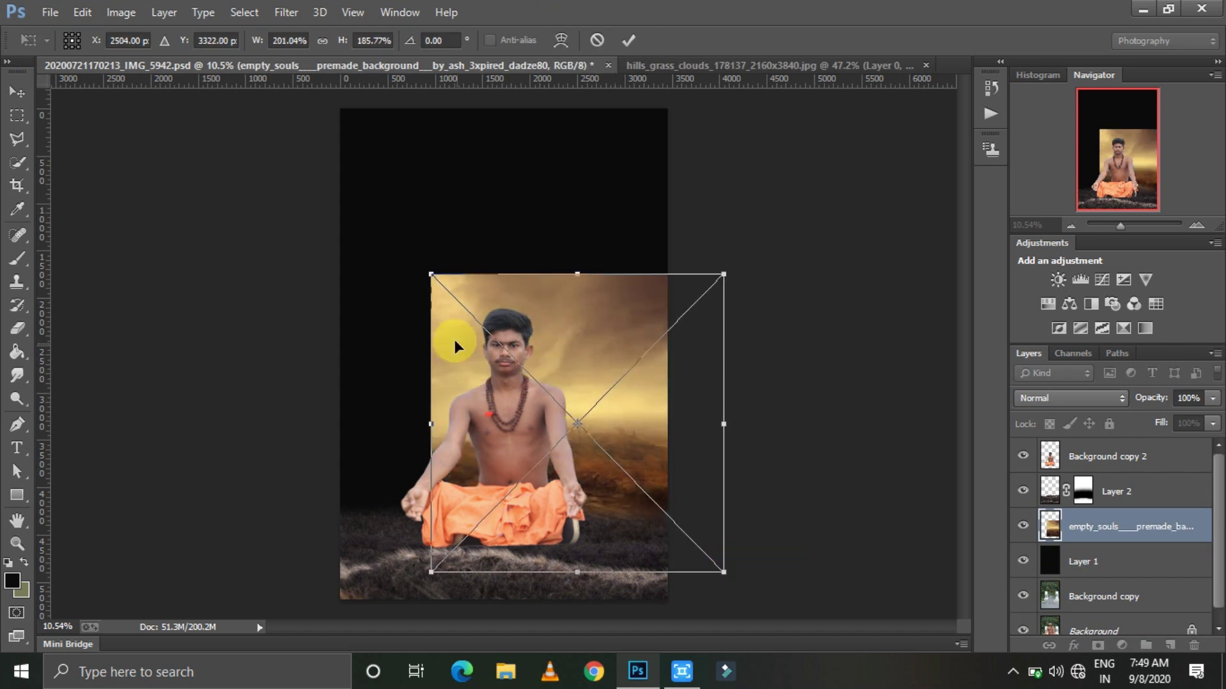
Stretch the golden backdrop with Free Transform to fill the whole canvas
{"action": "left_click_drag", "start_coordinate": [723, 572], "coordinate": [785, 656]}
{"action": "key", "text": "Return"}
{"action": "key", "text": "ctrl+t"}
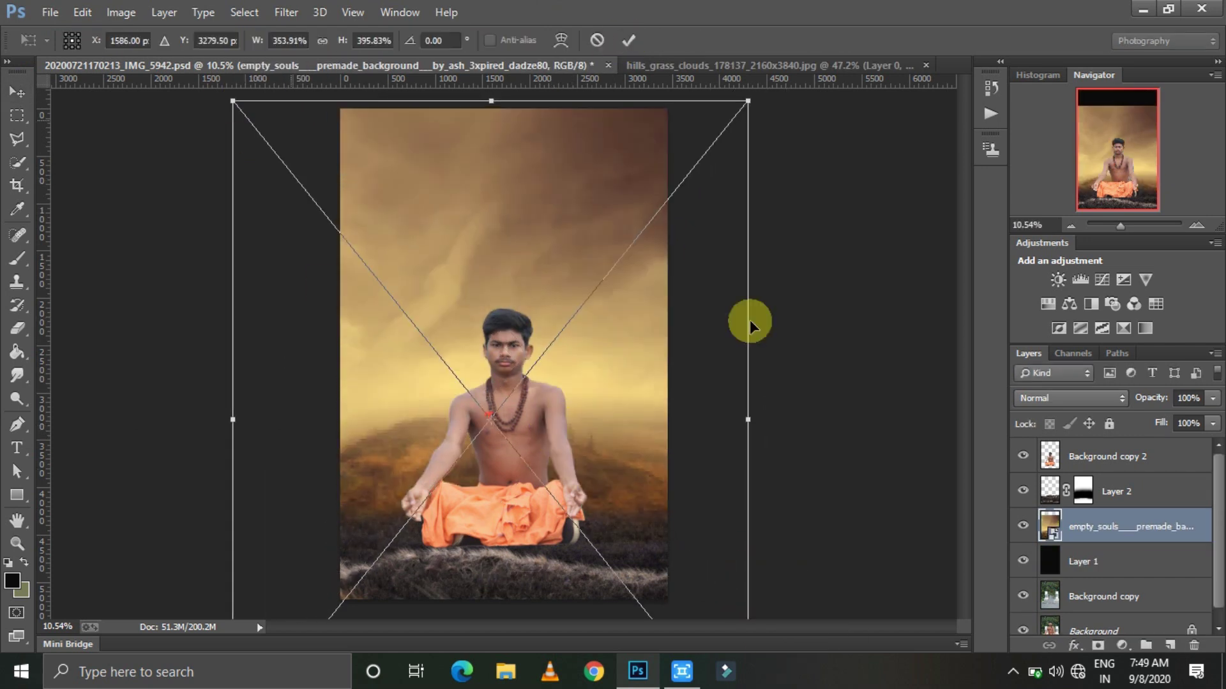
{"action": "key", "text": "ctrl+minus"}
{"action": "left_click_drag", "start_coordinate": [651, 580], "coordinate": [662, 596]}
{"action": "key", "text": "Return"}
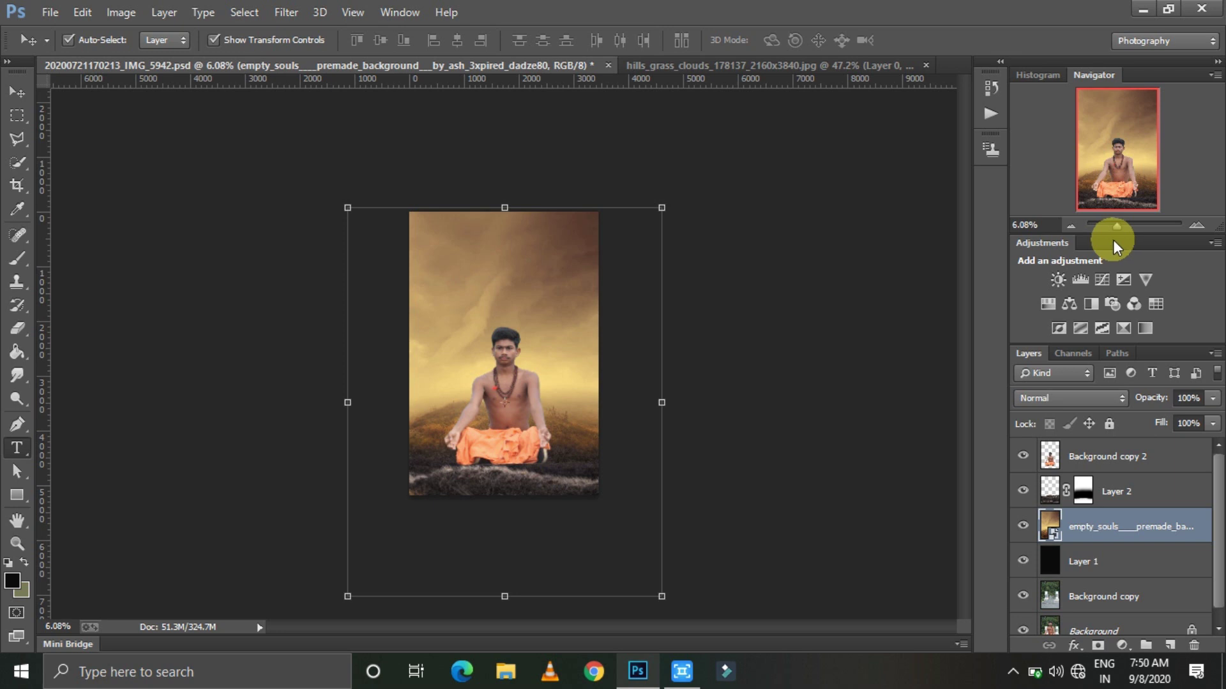
Move the man into place seated on the hills
{"action": "key", "text": "v"}
{"action": "left_click_drag", "start_coordinate": [1116, 226], "coordinate": [1123, 226]}
{"action": "left_click_drag", "start_coordinate": [596, 358], "coordinate": [523, 409]}
{"action": "left_click", "coordinate": [810, 38]}
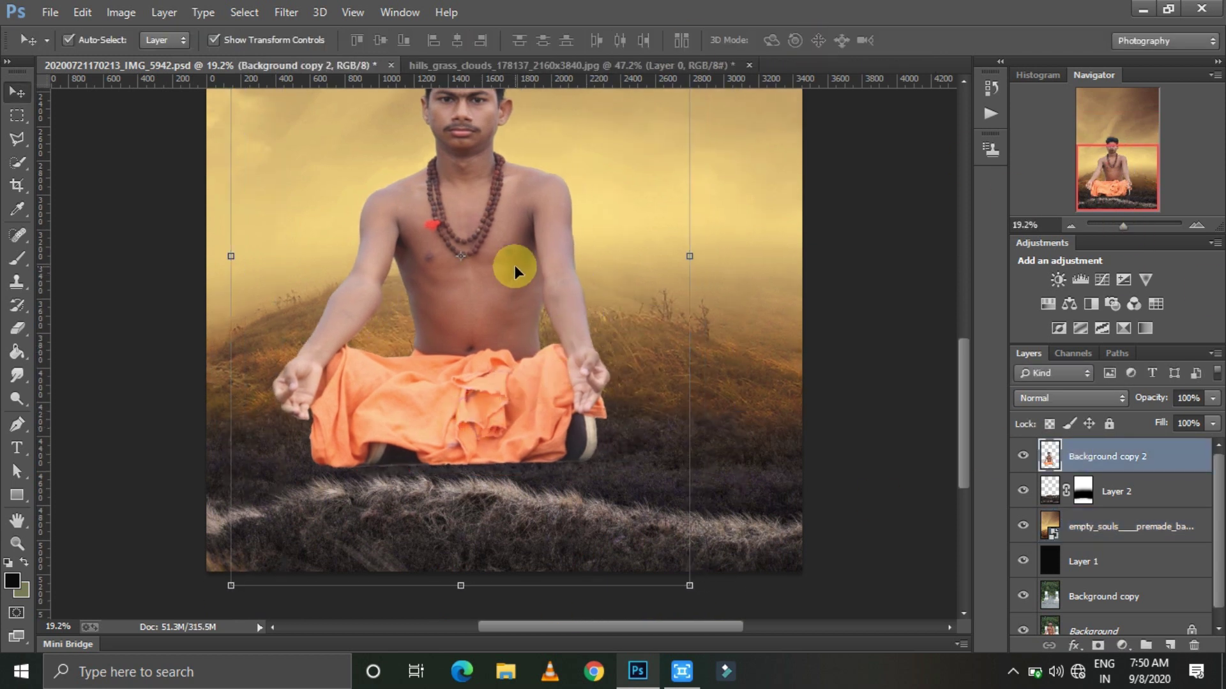
{"action": "left_click_drag", "start_coordinate": [515, 266], "coordinate": [559, 279]}
{"action": "scroll", "coordinate": [530, 333], "scroll_direction": "down", "scroll_amount": 2}
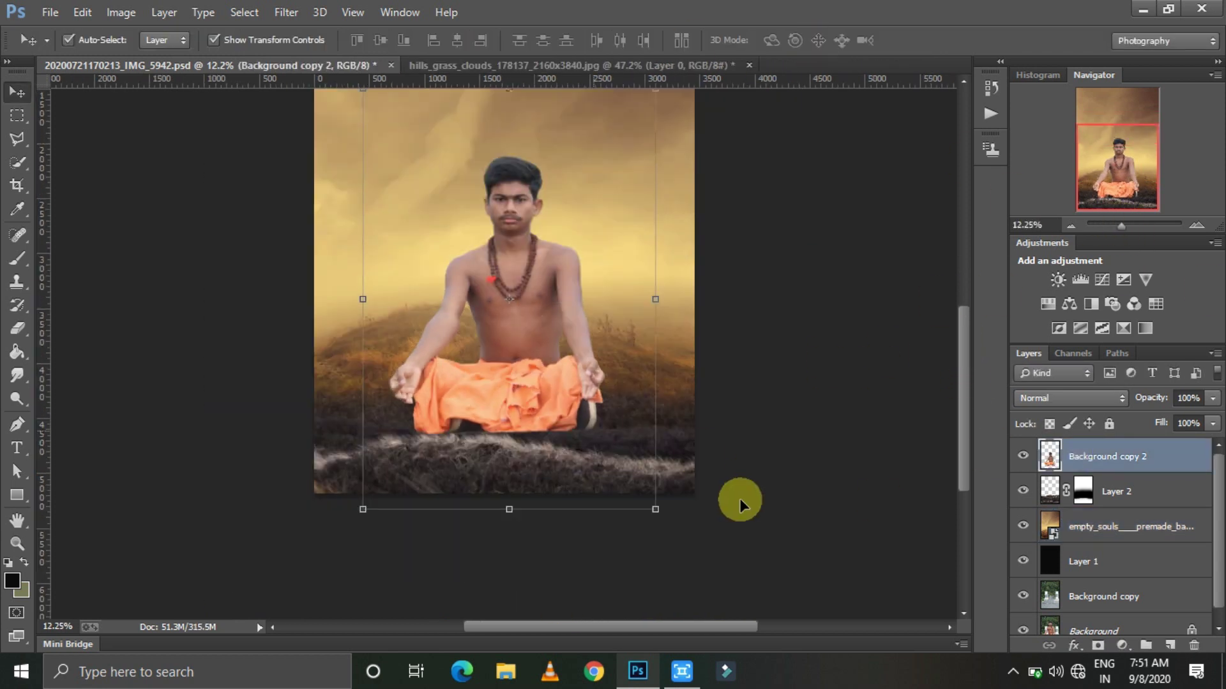
{"action": "scroll", "coordinate": [964, 335], "scroll_direction": "up", "scroll_amount": 1}
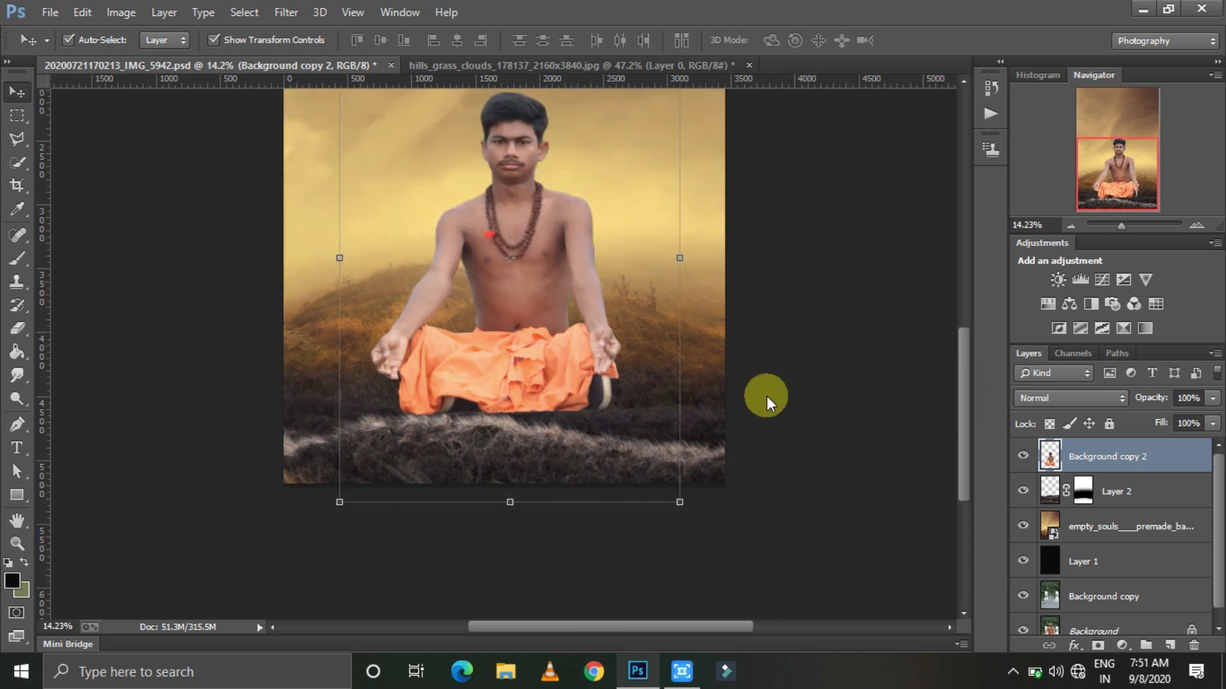
{"action": "scroll", "coordinate": [767, 396], "scroll_direction": "up", "scroll_amount": 3}
{"action": "left_click_drag", "start_coordinate": [512, 180], "coordinate": [512, 176]}
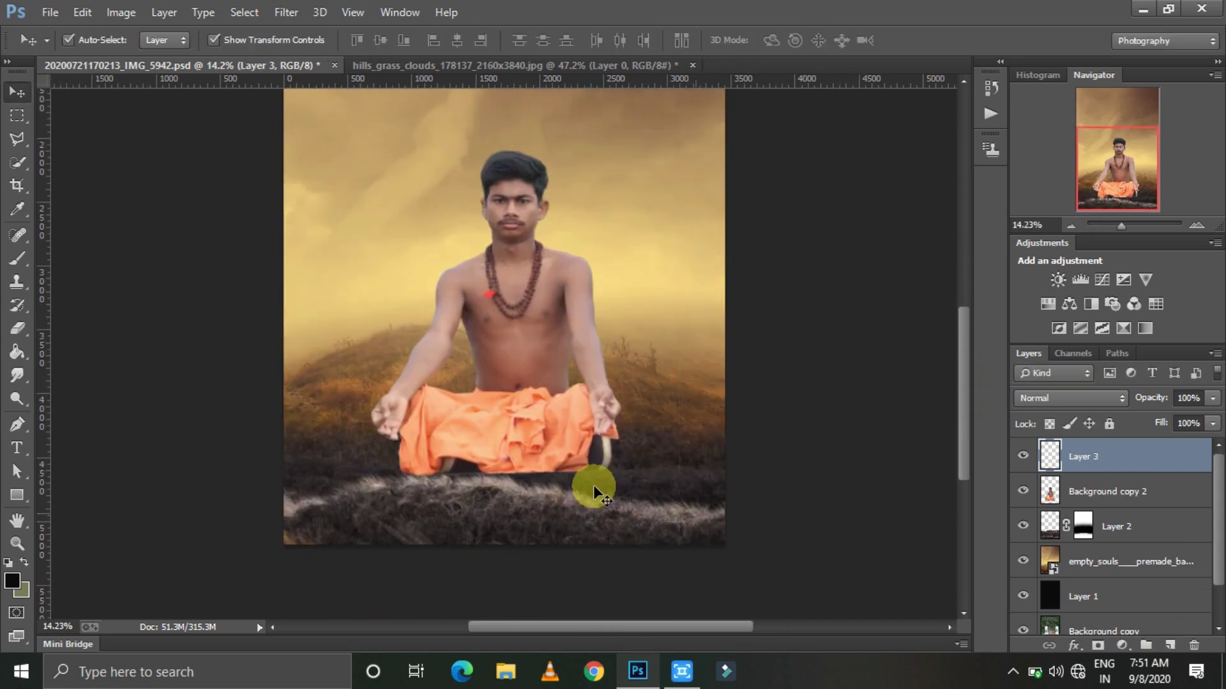
Paint a dark shadow under the man's legs, place it below his layer, and duplicate it
{"action": "mouse_move", "coordinate": [594, 487]}
{"action": "left_mouse_down"}
{"action": "mouse_move", "coordinate": [468, 479]}
{"action": "mouse_move", "coordinate": [472, 531]}
{"action": "mouse_move", "coordinate": [541, 470]}
{"action": "left_mouse_up"}
{"action": "key", "text": "ctrl+t"}
{"action": "key", "text": "Return"}
{"action": "key", "text": "v"}
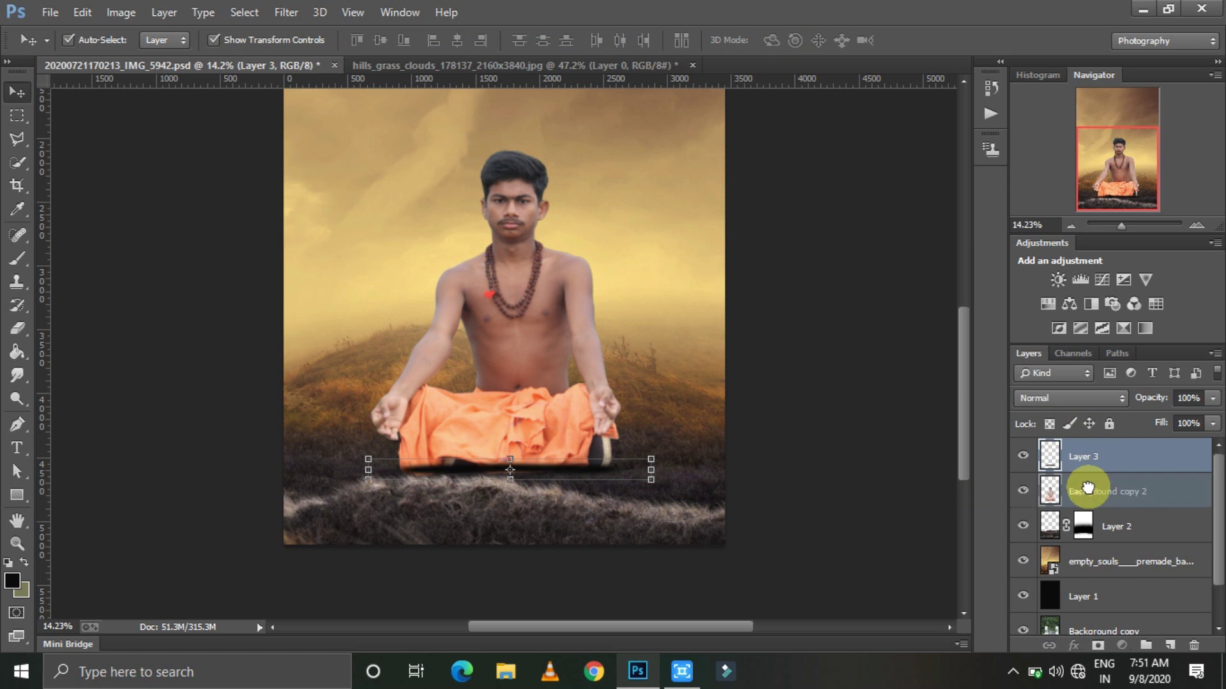
{"action": "left_click_drag", "start_coordinate": [1086, 456], "coordinate": [1086, 509]}
{"action": "key", "text": "ctrl+t"}
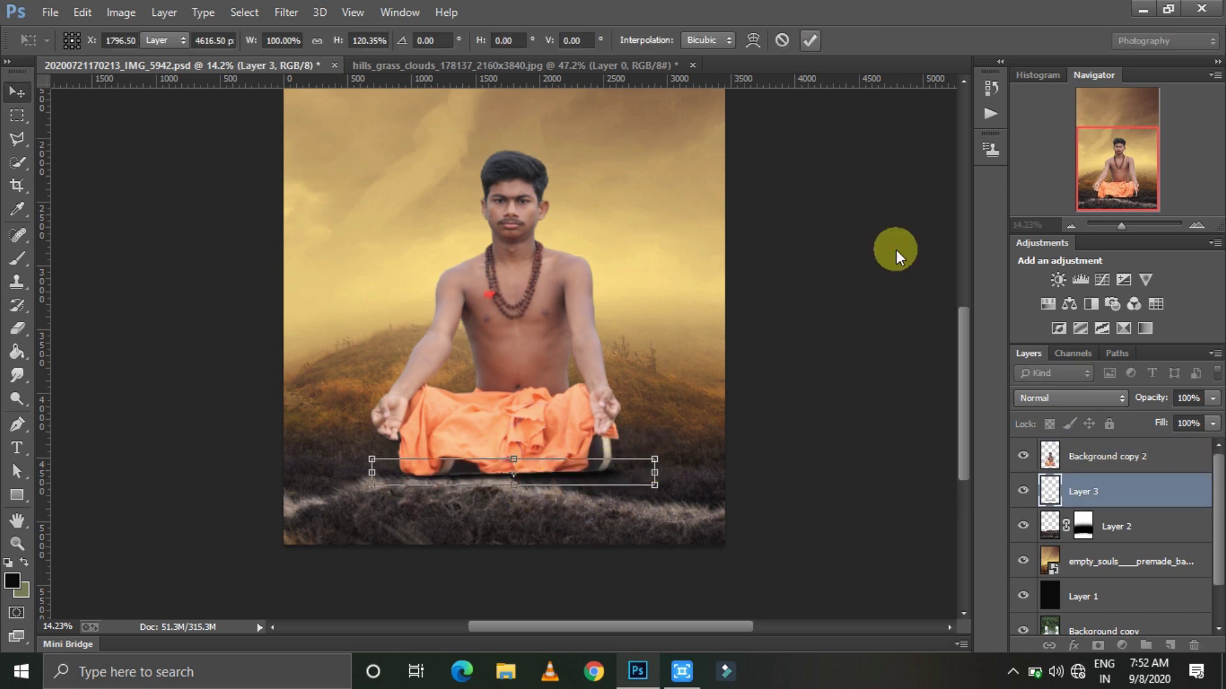
{"action": "key", "text": "Return"}
{"action": "left_click", "coordinate": [768, 200]}
{"action": "left_click_drag", "start_coordinate": [607, 472], "coordinate": [607, 472]}
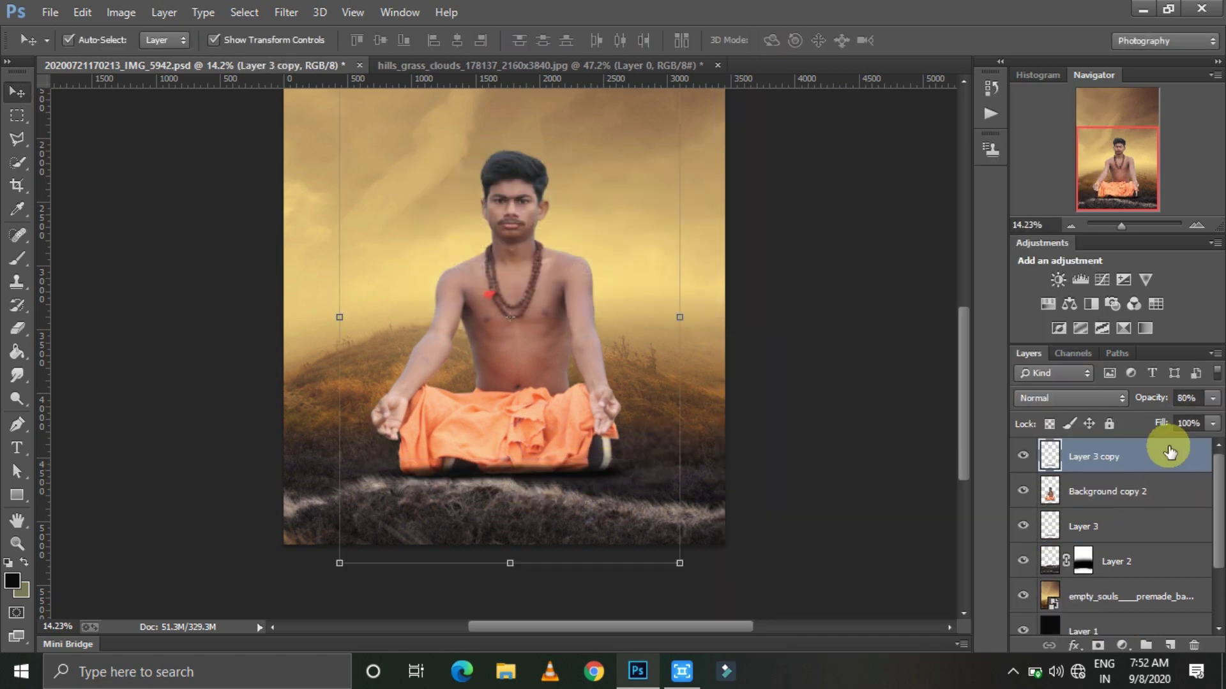
Add a gradient fill layer and draw a preset gradient on a new empty layer
{"action": "left_click", "coordinate": [1131, 457]}
{"action": "left_click", "coordinate": [1121, 646]}
{"action": "left_click", "coordinate": [1143, 271]}
{"action": "key", "text": "Return"}
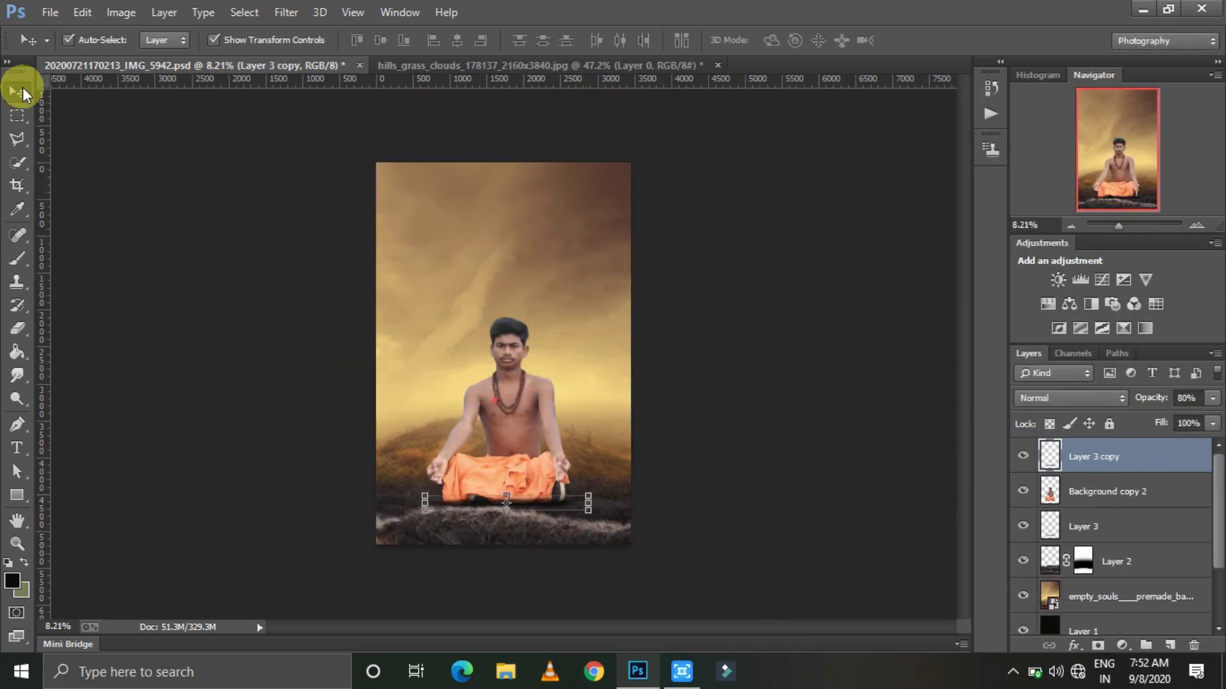
{"action": "left_click", "coordinate": [17, 352]}
{"action": "left_click", "coordinate": [93, 40]}
{"action": "left_click", "coordinate": [983, 198]}
{"action": "left_click", "coordinate": [1094, 131]}
{"action": "key", "text": "ctrl+shift+alt+n"}
{"action": "mouse_move", "coordinate": [514, 559]}
{"action": "left_mouse_down"}
{"action": "mouse_move", "coordinate": [517, 466]}
{"action": "mouse_move", "coordinate": [515, 528]}
{"action": "left_mouse_up"}
{"action": "key", "text": "v"}
Apply a Gaussian Blur to the cloudy backdrop layer
{"action": "scroll", "coordinate": [1128, 561], "scroll_direction": "down", "scroll_amount": 3}
{"action": "mouse_move", "coordinate": [1118, 226]}
{"action": "left_mouse_down"}
{"action": "mouse_move", "coordinate": [1142, 226]}
{"action": "mouse_move", "coordinate": [1119, 226]}
{"action": "left_mouse_up"}
{"action": "left_click", "coordinate": [1128, 527]}
{"action": "left_click", "coordinate": [286, 12]}
{"action": "left_click", "coordinate": [575, 358]}
{"action": "key", "text": "Return"}
{"action": "scroll", "coordinate": [739, 391], "scroll_direction": "down", "scroll_amount": 5}
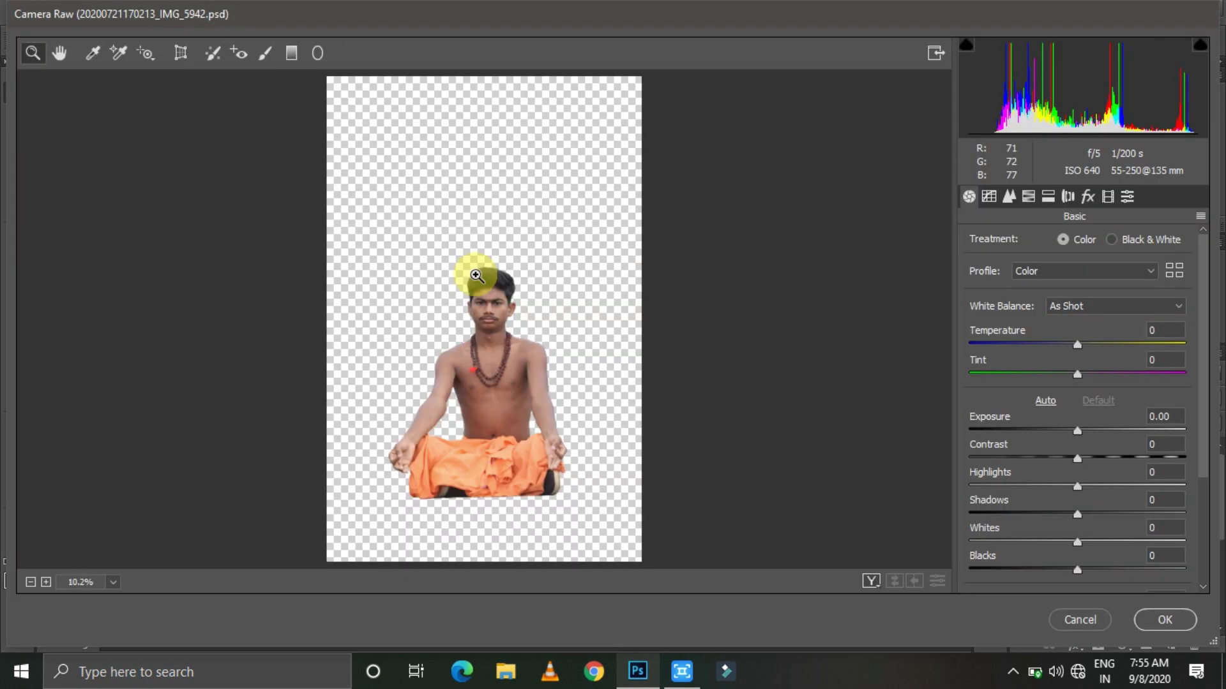
Set highlights +53, shadows +54, clarity +21 and lower orange and yellow saturation
{"action": "left_click_drag", "start_coordinate": [1077, 487], "coordinate": [1135, 487]}
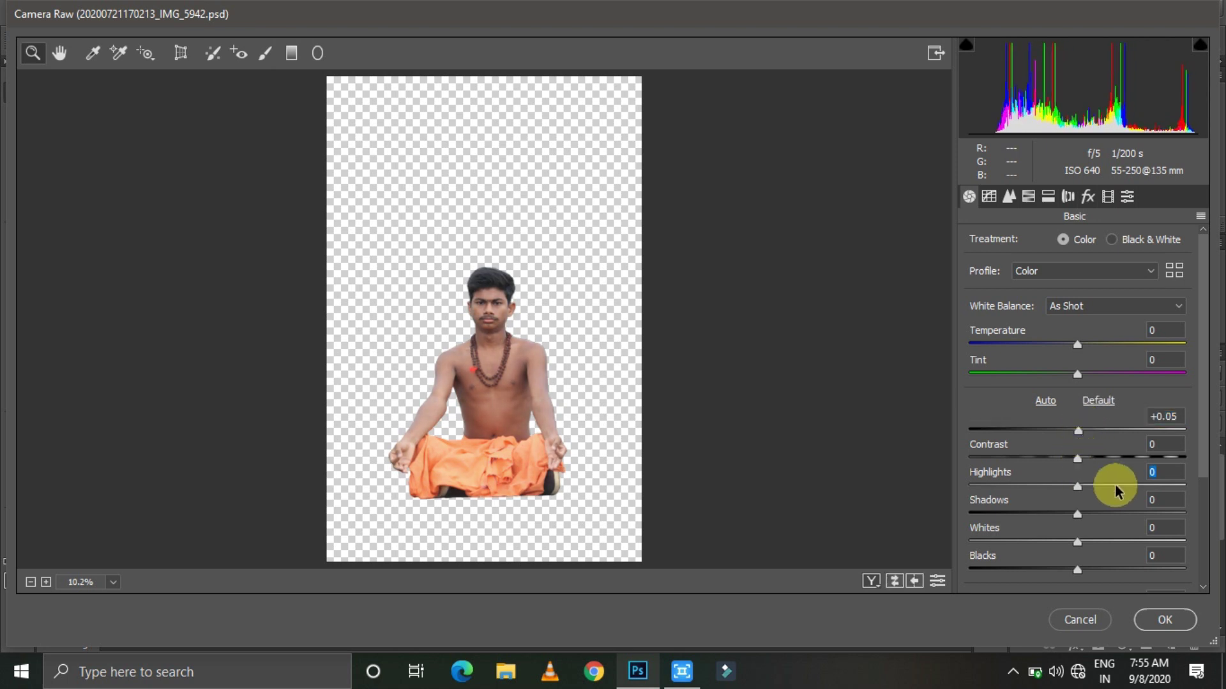
{"action": "left_click_drag", "start_coordinate": [1077, 514], "coordinate": [1135, 515]}
{"action": "left_click_drag", "start_coordinate": [1077, 542], "coordinate": [1038, 542]}
{"action": "scroll", "coordinate": [1079, 485], "scroll_direction": "down", "scroll_amount": 3}
{"action": "left_click_drag", "start_coordinate": [1077, 479], "coordinate": [1100, 479]}
{"action": "left_click_drag", "start_coordinate": [1077, 507], "coordinate": [1088, 507]}
{"action": "left_click_drag", "start_coordinate": [1083, 330], "coordinate": [968, 361]}
Bend the tone curve, add warm split toning, and apply the Camera Raw grade
{"action": "left_click", "coordinate": [989, 196]}
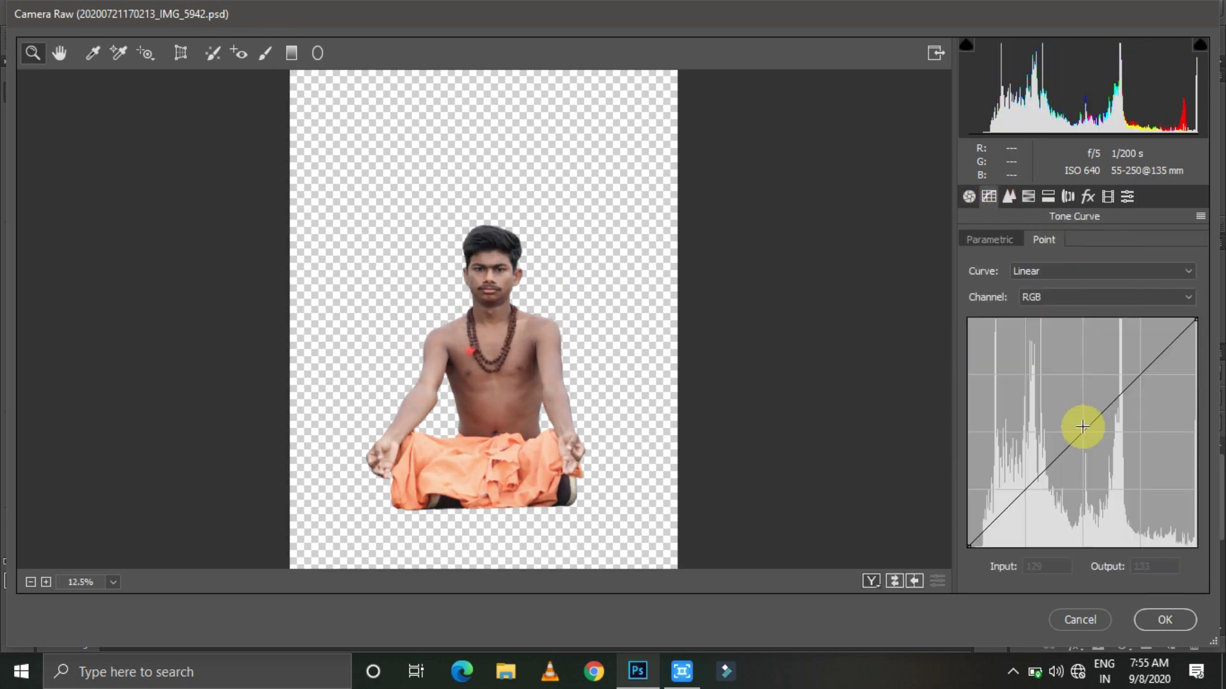
{"action": "left_click_drag", "start_coordinate": [1084, 424], "coordinate": [1073, 424]}
{"action": "left_click", "coordinate": [1047, 197]}
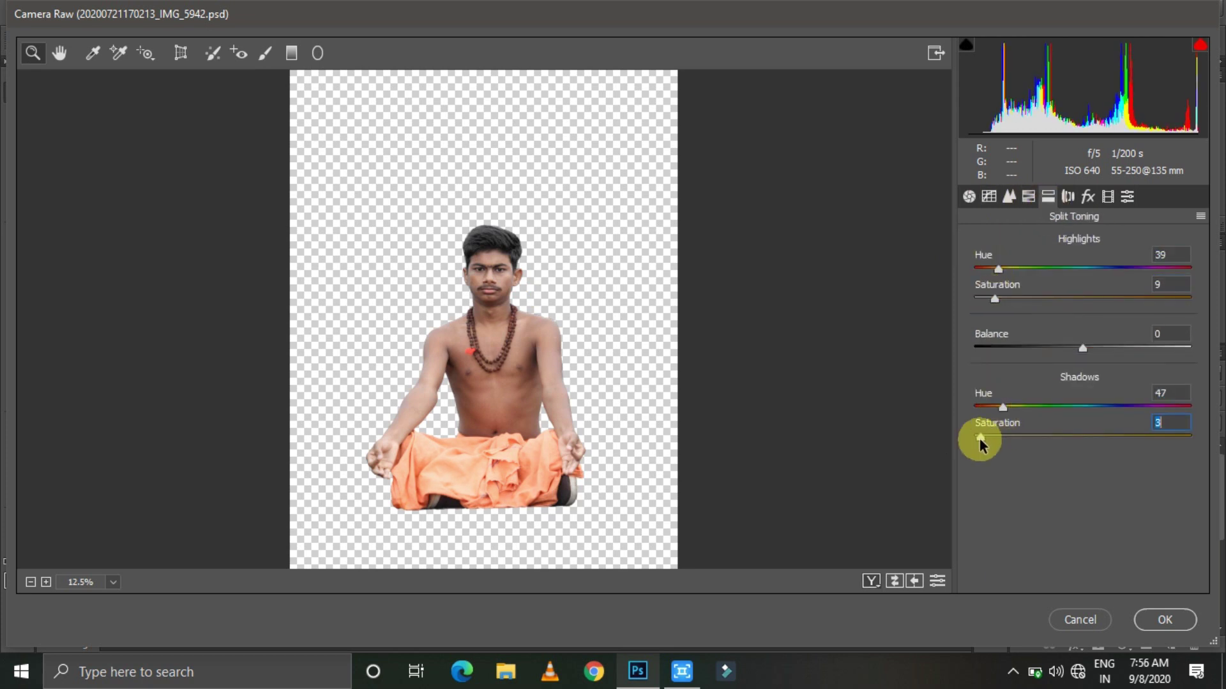
{"action": "key", "text": "Return"}
{"action": "left_click", "coordinate": [286, 12]}
Warm the hills in Camera Raw: tweak basic tones, HSL, split-toning highlight saturation, then apply
{"action": "left_click", "coordinate": [345, 115]}
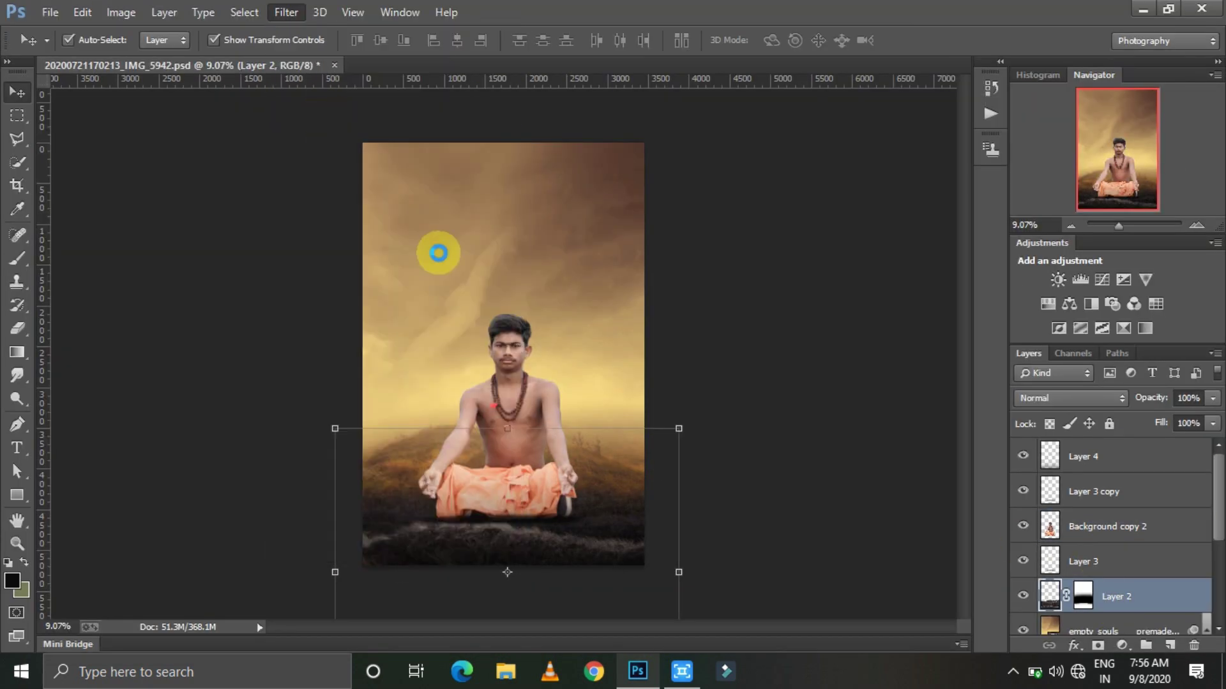
{"action": "left_click_drag", "start_coordinate": [1077, 431], "coordinate": [1084, 432]}
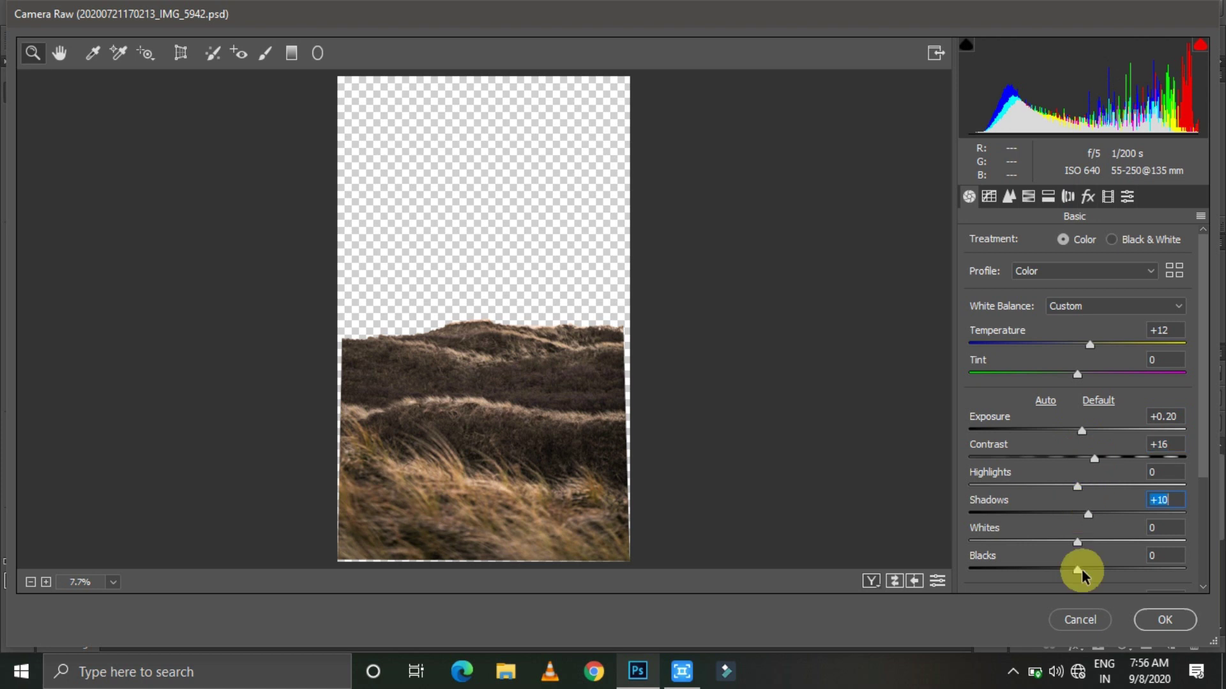
{"action": "left_click", "coordinate": [1028, 196]}
{"action": "left_click", "coordinate": [1047, 196]}
{"action": "left_click", "coordinate": [1041, 300]}
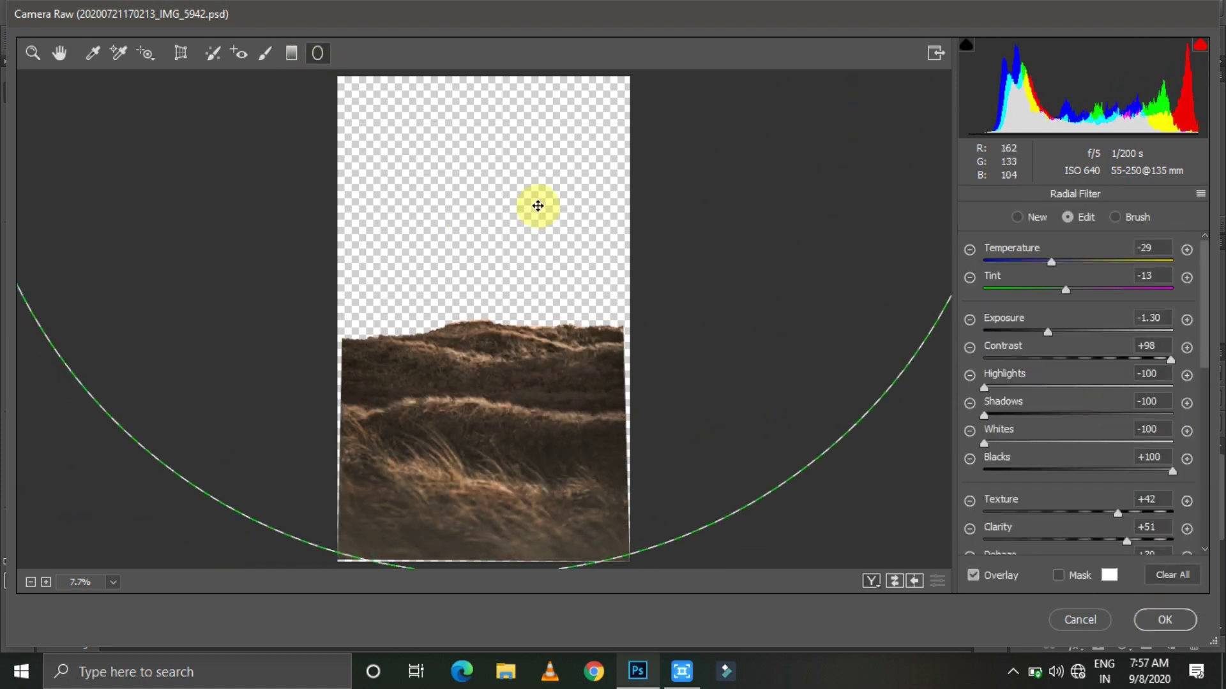
{"action": "left_click", "coordinate": [1149, 619]}
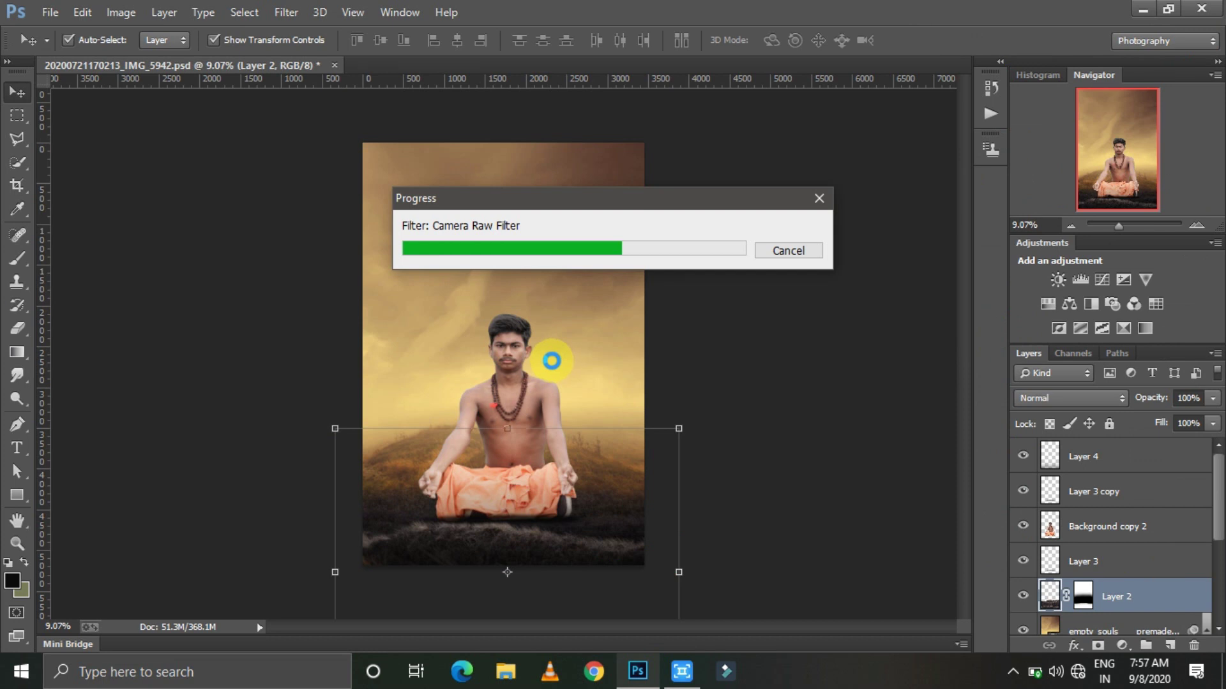
Select Background copy 2, switch to the Smudge tool and duplicate the layer with Ctrl+J
{"action": "left_click_drag", "start_coordinate": [1119, 226], "coordinate": [1132, 226]}
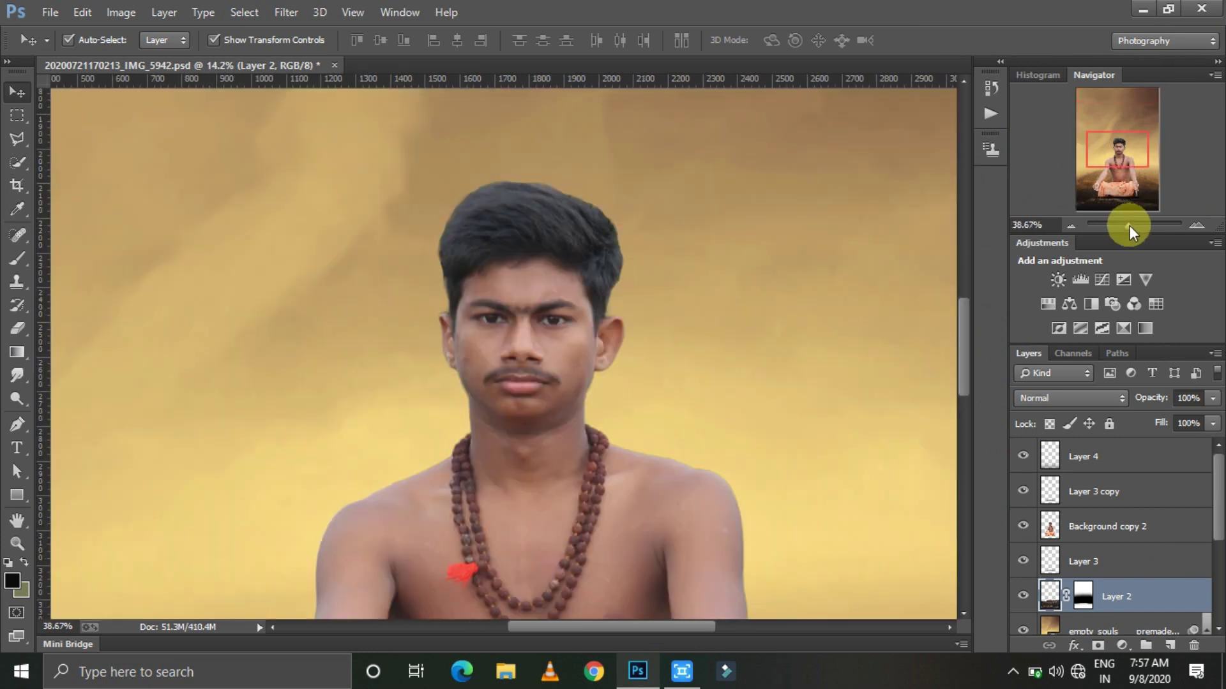
{"action": "left_click", "coordinate": [717, 306]}
{"action": "left_click", "coordinate": [17, 328]}
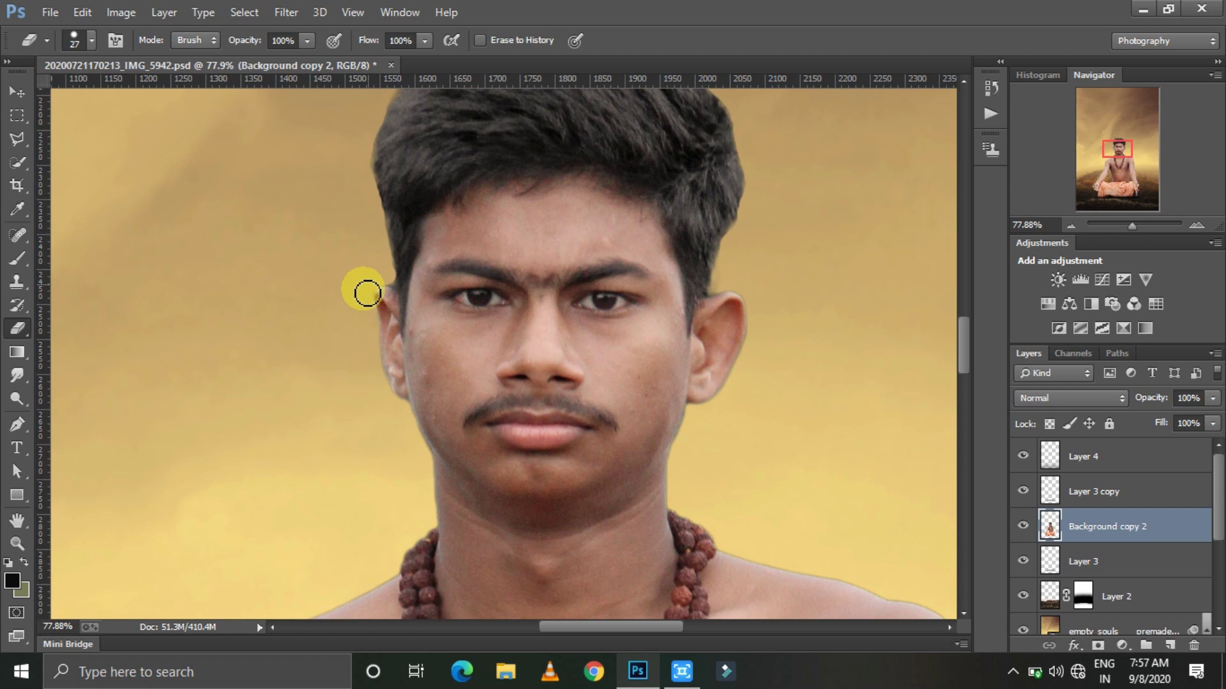
{"action": "scroll", "coordinate": [650, 289], "scroll_direction": "up", "scroll_amount": 2}
{"action": "scroll", "coordinate": [920, 331], "scroll_direction": "down", "scroll_amount": 5}
{"action": "left_click_drag", "start_coordinate": [1132, 226], "coordinate": [1137, 226]}
{"action": "left_click", "coordinate": [18, 375]}
{"action": "key", "text": "ctrl+j"}
Set the smudge brush size to 57
{"action": "right_click", "coordinate": [444, 329]}
{"action": "key", "text": "Escape"}
{"action": "right_click", "coordinate": [380, 293]}
{"action": "left_click_drag", "start_coordinate": [542, 337], "coordinate": [506, 334]}
{"action": "key", "text": "Return"}
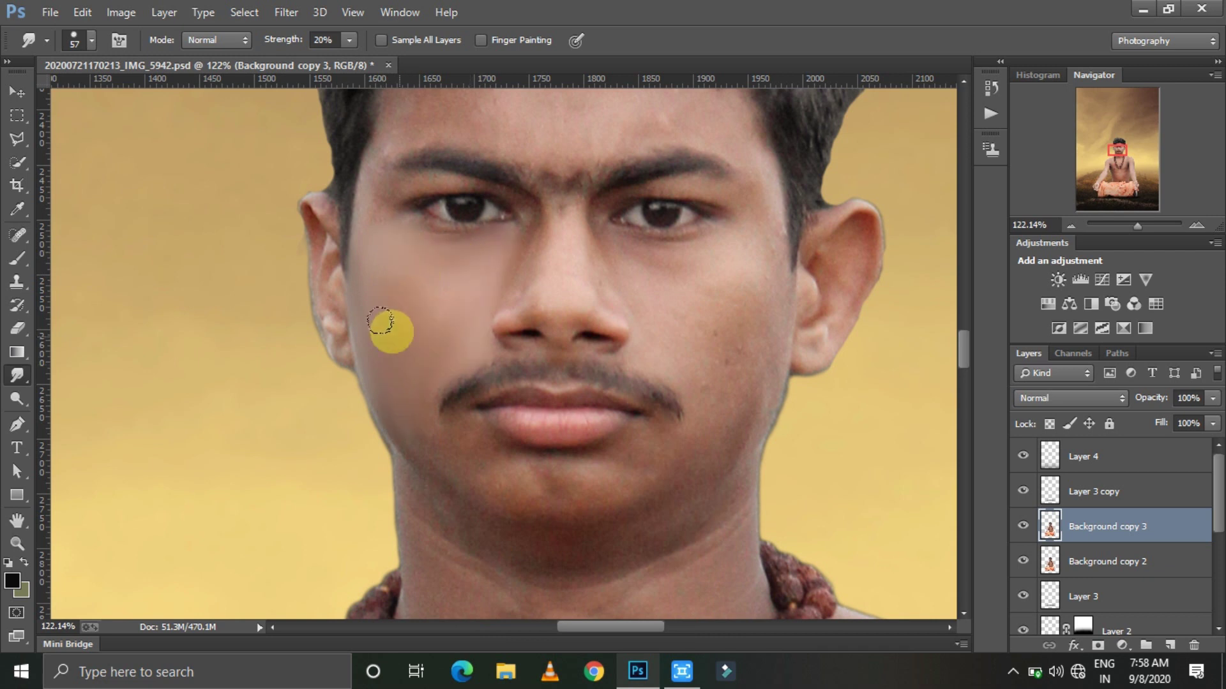
Smudge the face skin, briefly enlarging the brush for the hairline, then back to 57
{"action": "scroll", "coordinate": [415, 334], "scroll_direction": "down", "scroll_amount": 1}
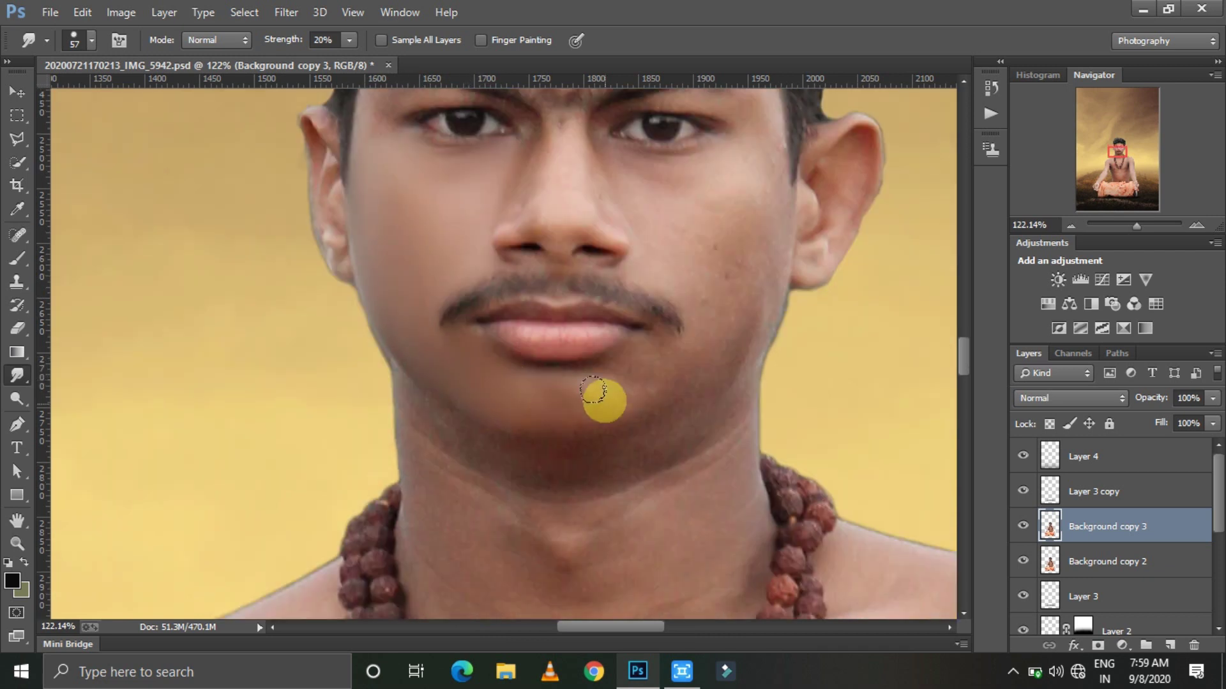
{"action": "scroll", "coordinate": [707, 361], "scroll_direction": "up", "scroll_amount": 1}
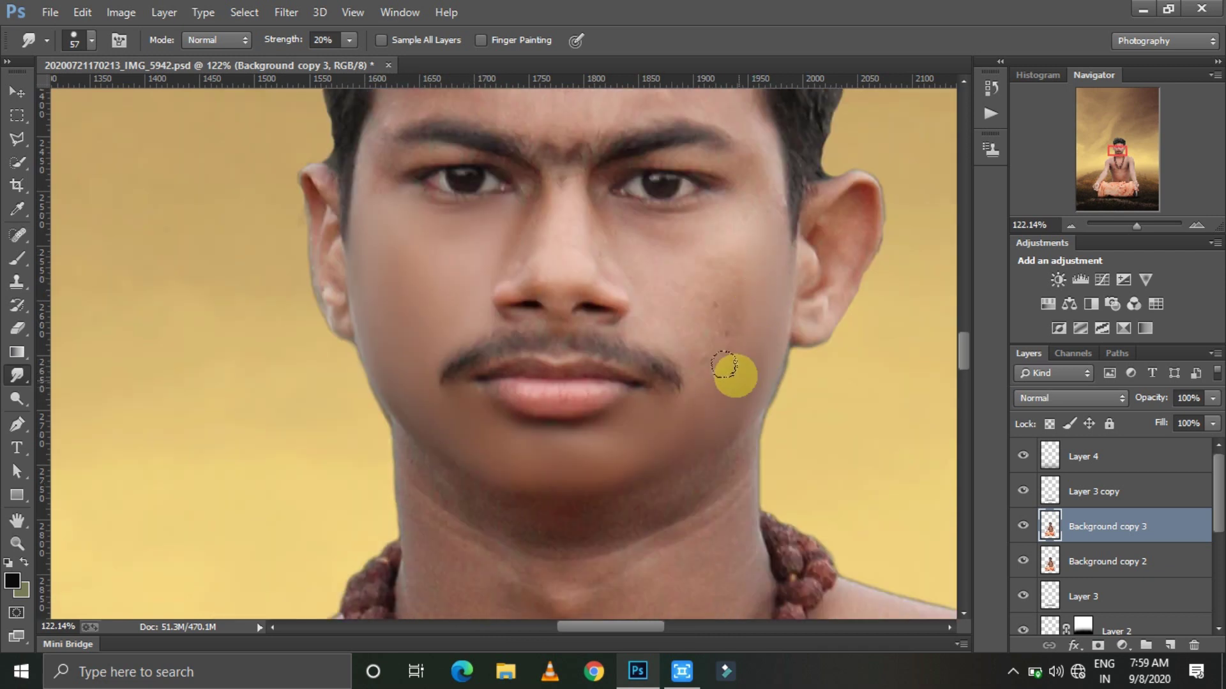
{"action": "scroll", "coordinate": [430, 187], "scroll_direction": "up", "scroll_amount": 2}
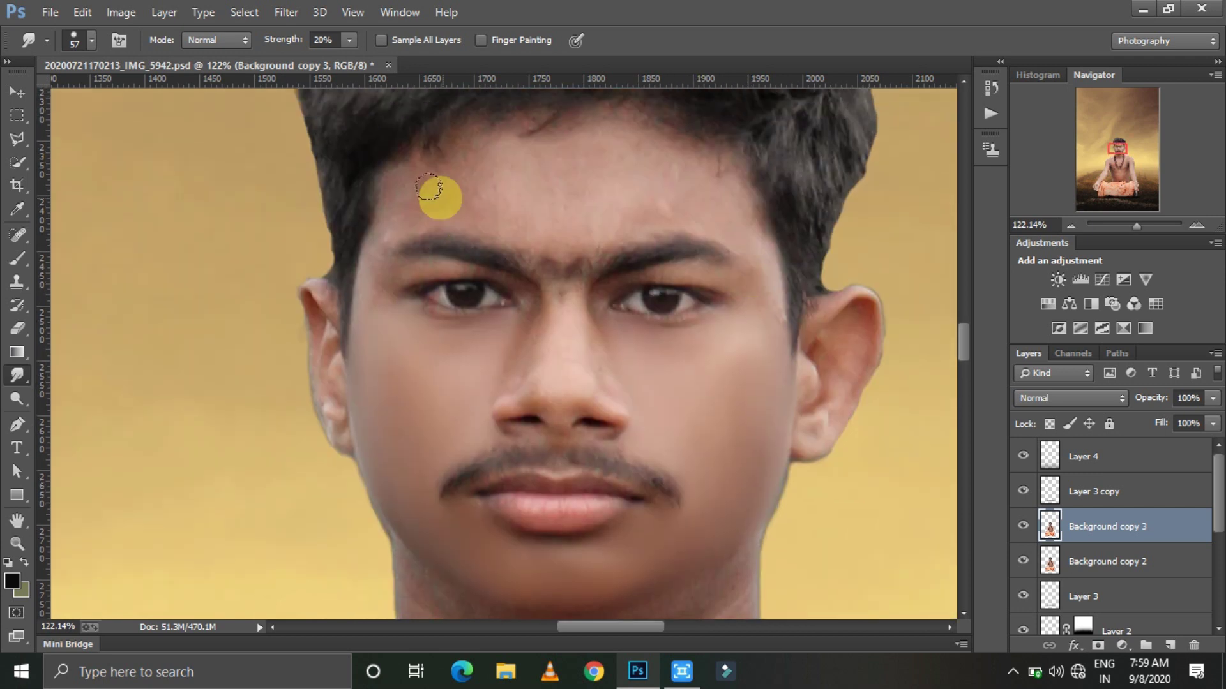
{"action": "key", "text": "bracketright"}
{"action": "key", "text": "bracketright"}
{"action": "key", "text": "bracketright"}
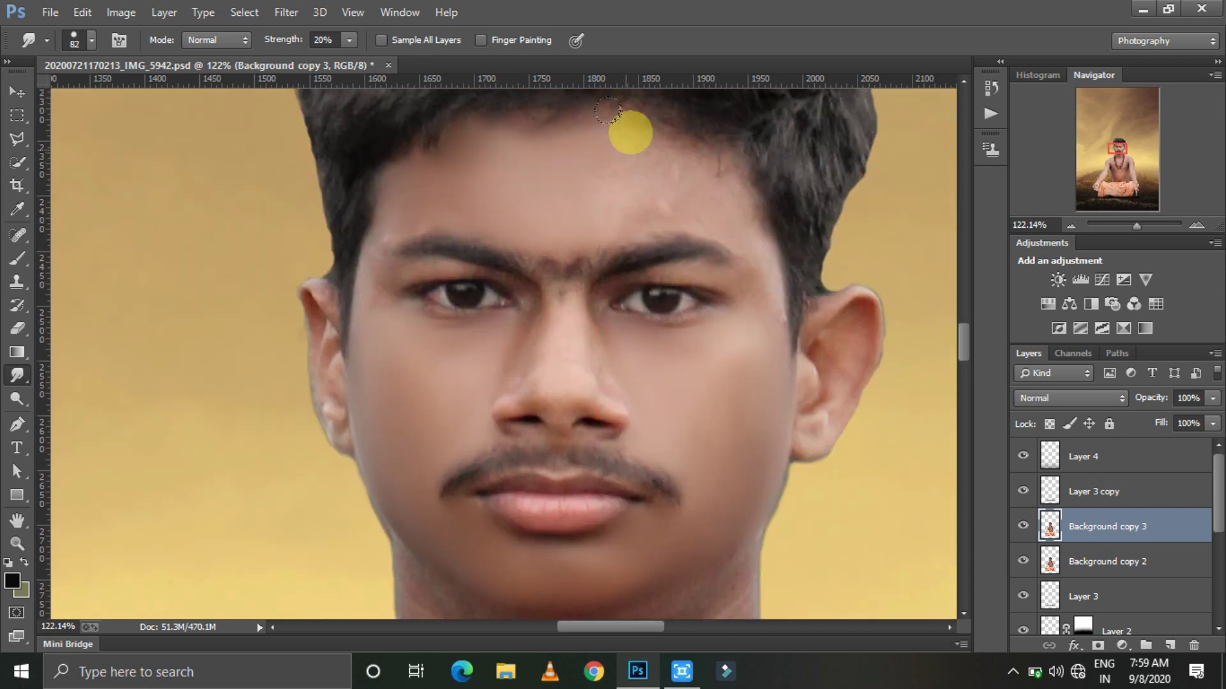
{"action": "scroll", "coordinate": [547, 186], "scroll_direction": "down", "scroll_amount": 1}
{"action": "key", "text": "bracketleft"}
{"action": "key", "text": "bracketleft"}
{"action": "key", "text": "bracketleft"}
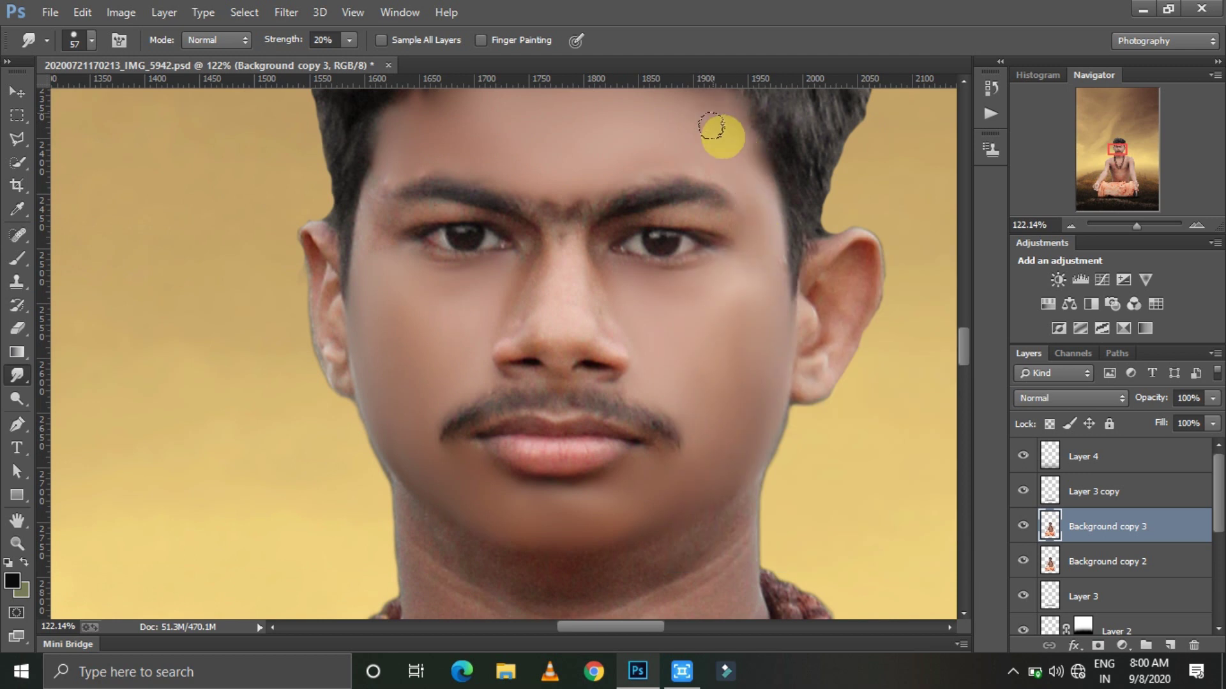
{"action": "scroll", "coordinate": [689, 237], "scroll_direction": "down", "scroll_amount": 1}
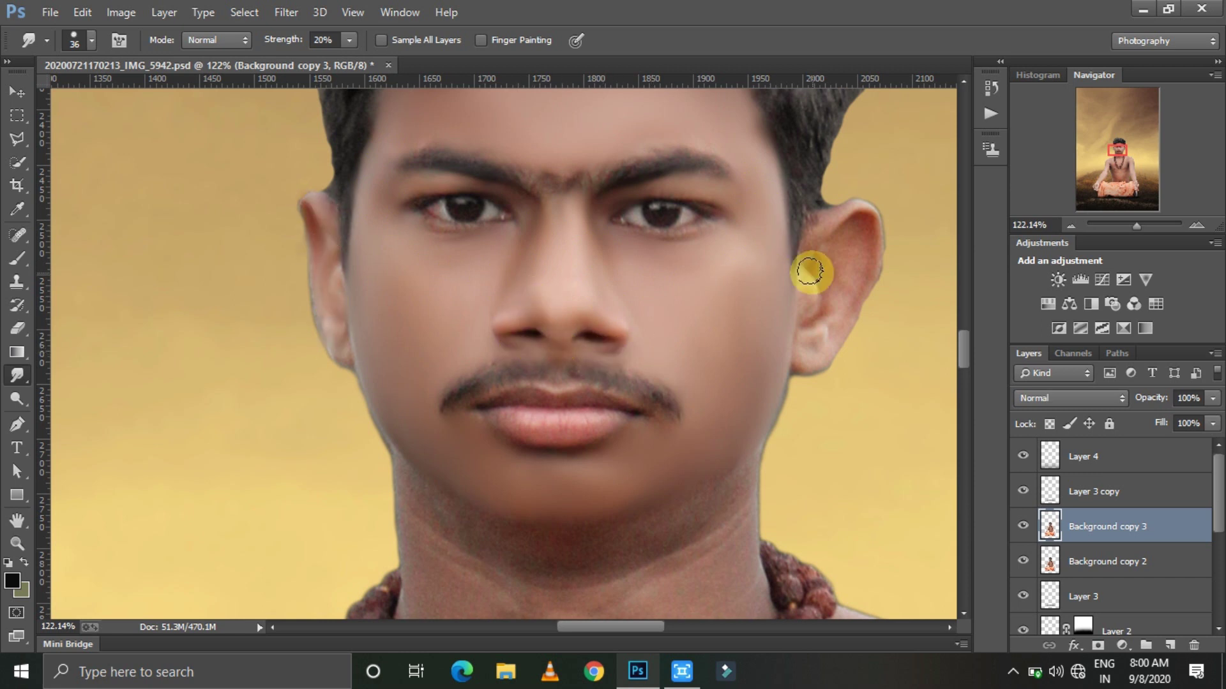
Shrink the brush and smudge the neck and chest skin at 20% strength
{"action": "scroll", "coordinate": [857, 288], "scroll_direction": "down", "scroll_amount": 4}
{"action": "scroll", "coordinate": [519, 273], "scroll_direction": "down", "scroll_amount": 2}
{"action": "scroll", "coordinate": [443, 314], "scroll_direction": "down", "scroll_amount": 2}
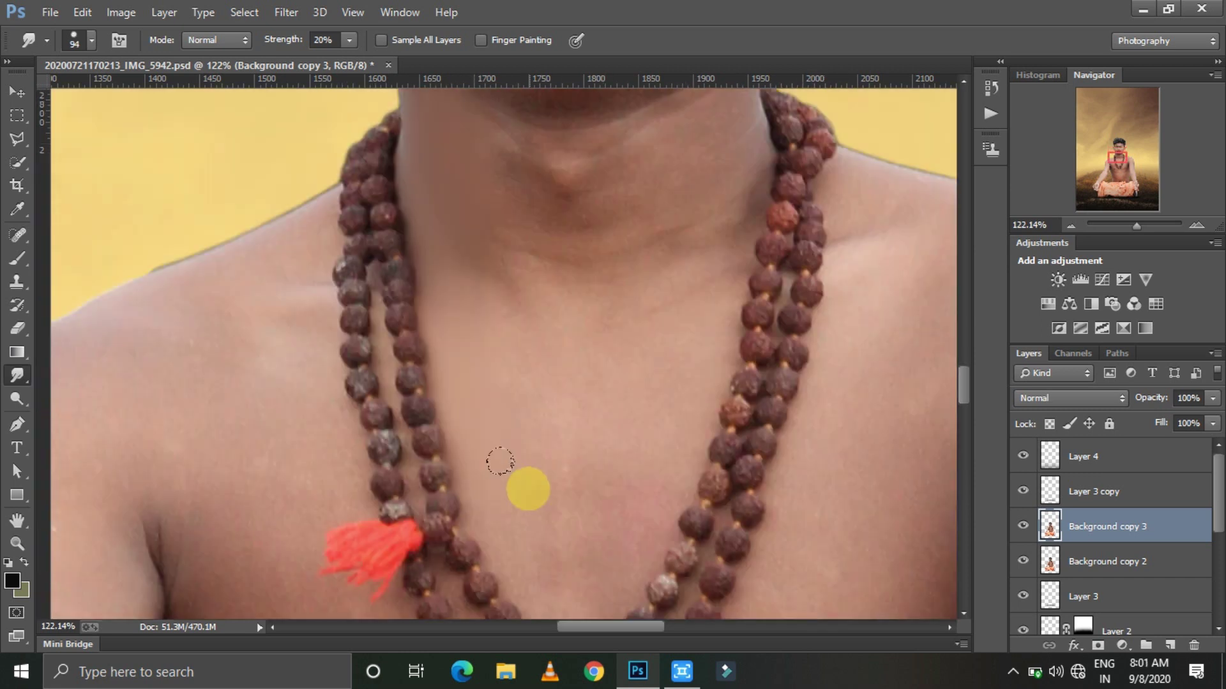
{"action": "scroll", "coordinate": [674, 244], "scroll_direction": "up", "scroll_amount": 2}
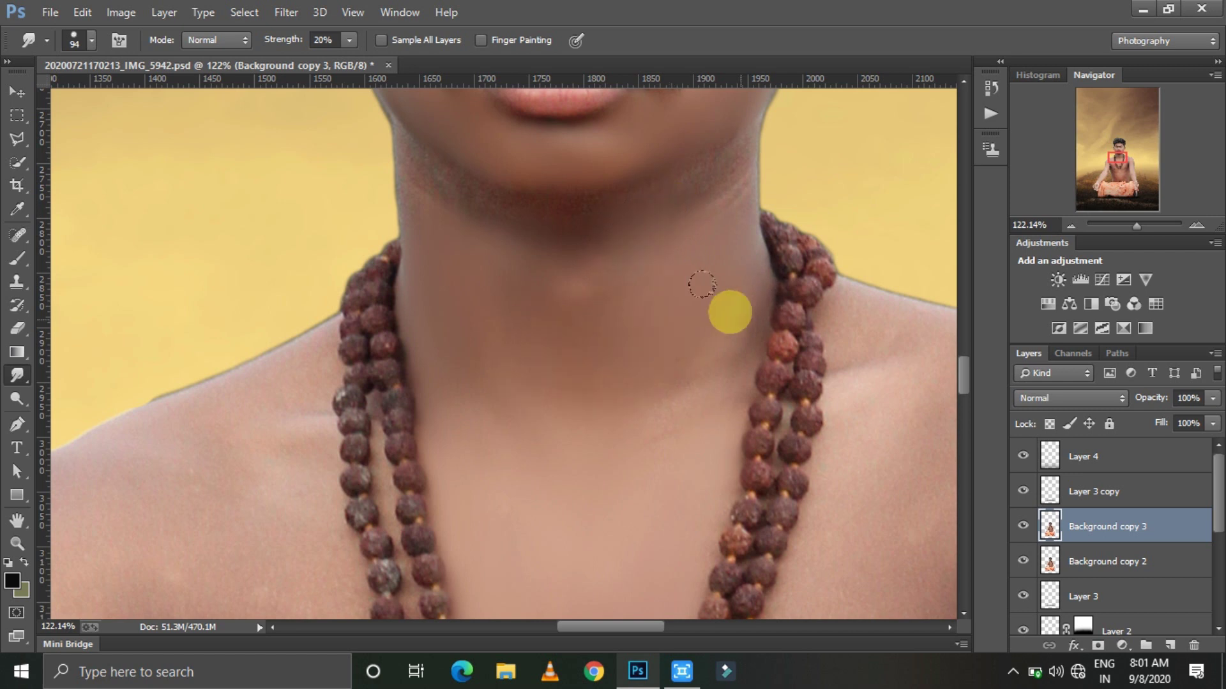
{"action": "scroll", "coordinate": [702, 284], "scroll_direction": "up", "scroll_amount": 1}
{"action": "right_click", "coordinate": [668, 329]}
{"action": "left_click_drag", "start_coordinate": [668, 345], "coordinate": [626, 345]}
{"action": "scroll", "coordinate": [750, 320], "scroll_direction": "down", "scroll_amount": 4}
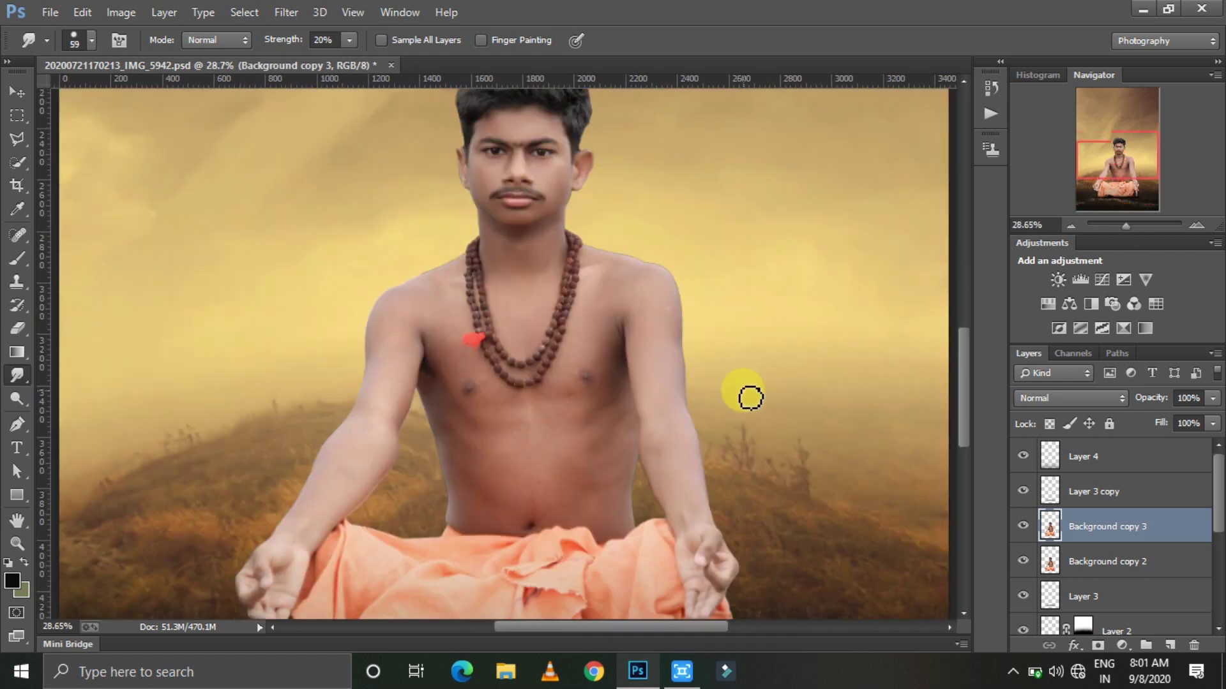
{"action": "scroll", "coordinate": [830, 415], "scroll_direction": "down", "scroll_amount": 2}
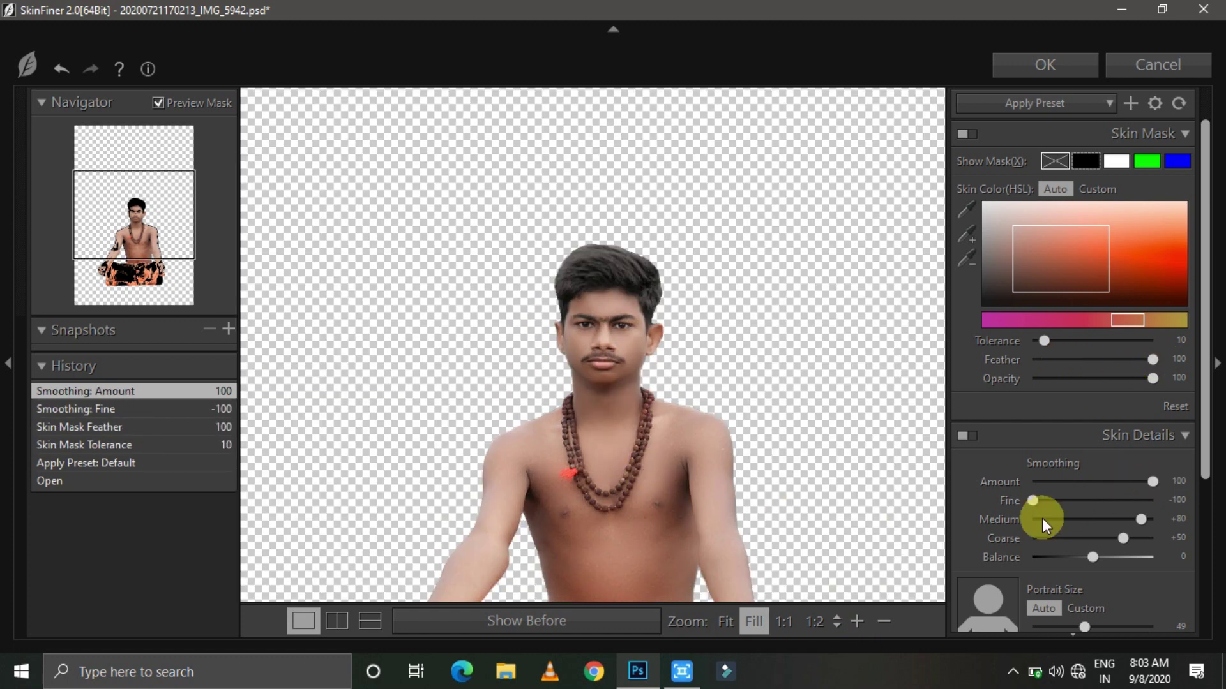
Set SkinFiner to Smoothing 100, Fine -100, Contrast -23, Shadow +6, Highlight +47 and apply
{"action": "scroll", "coordinate": [1042, 519], "scroll_direction": "down", "scroll_amount": 3}
{"action": "left_click_drag", "start_coordinate": [1084, 474], "coordinate": [1062, 473]}
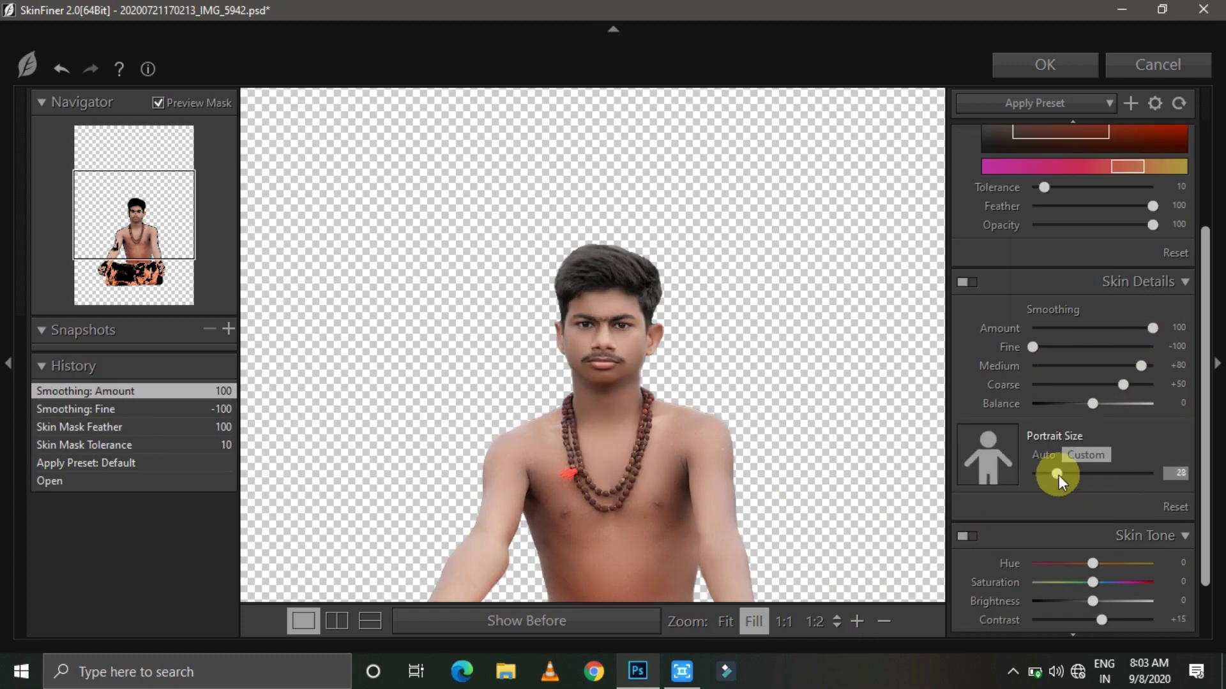
{"action": "scroll", "coordinate": [635, 385], "scroll_direction": "up", "scroll_amount": 2}
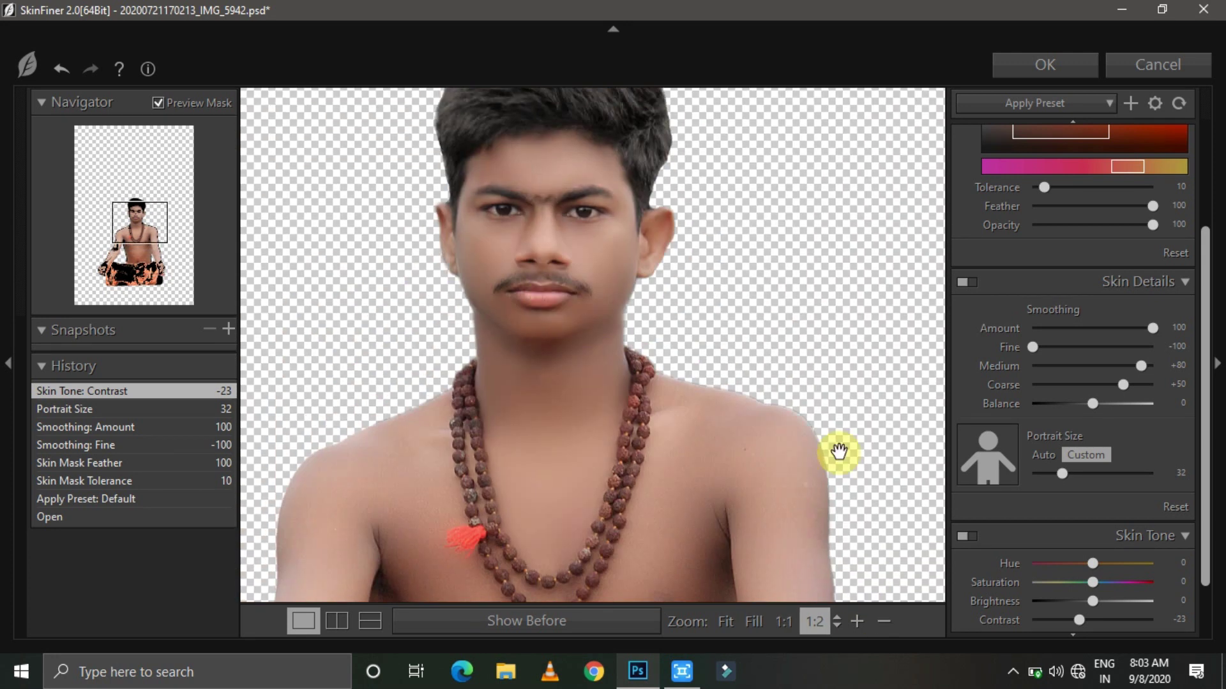
{"action": "scroll", "coordinate": [1094, 580], "scroll_direction": "down", "scroll_amount": 2}
{"action": "left_click_drag", "start_coordinate": [1092, 566], "coordinate": [1097, 566]}
{"action": "left_click", "coordinate": [884, 621]}
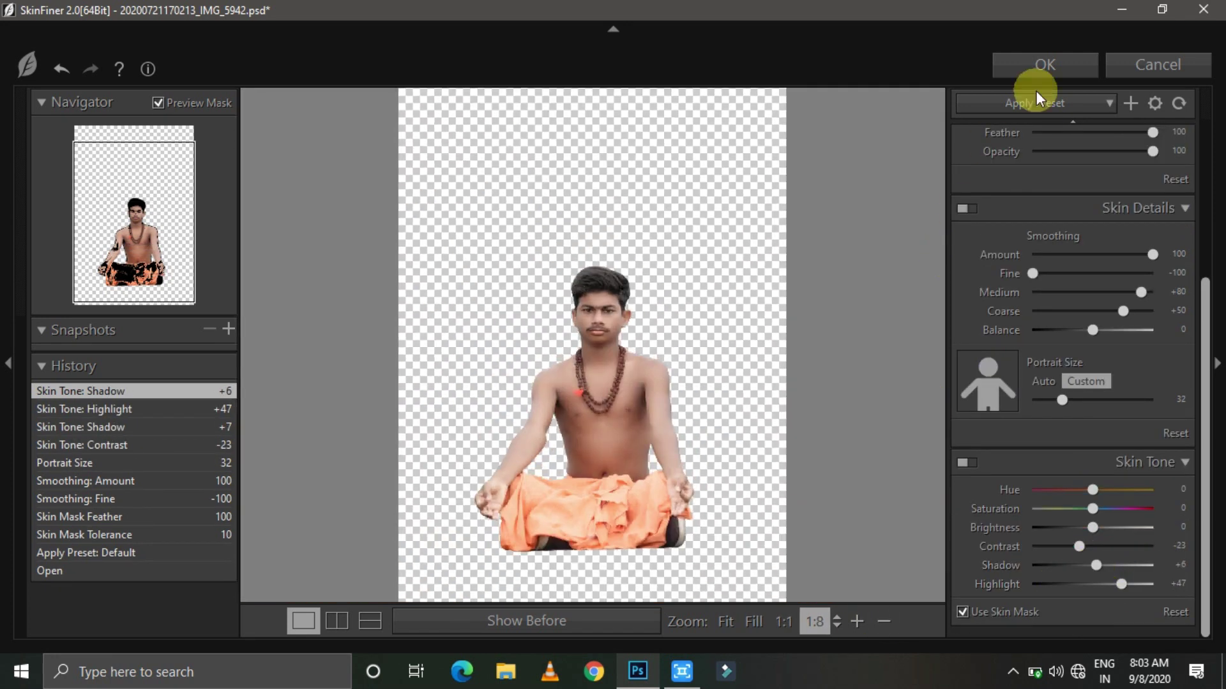
{"action": "left_click", "coordinate": [1079, 69]}
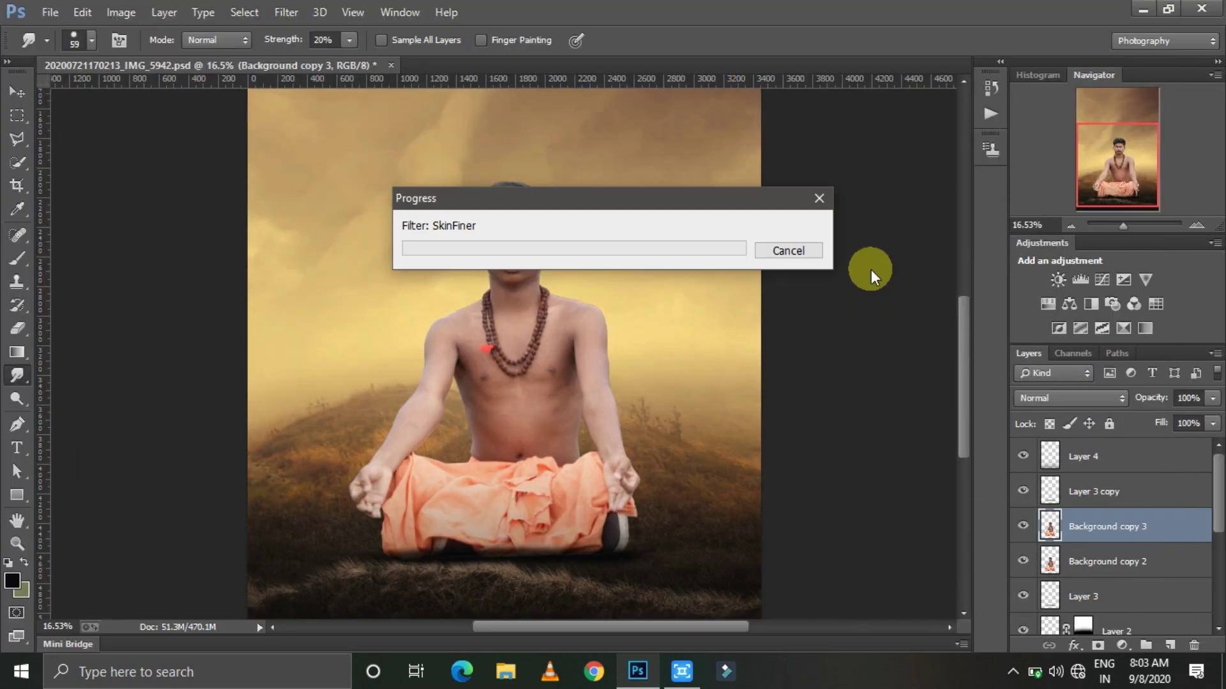
Duplicate the retouched layer and smudge the hair and chin edges at 74% strength
{"action": "key", "text": "ctrl+j"}
{"action": "right_click", "coordinate": [316, 322]}
{"action": "scroll", "coordinate": [438, 556], "scroll_direction": "down", "scroll_amount": 3}
{"action": "scroll", "coordinate": [446, 492], "scroll_direction": "down", "scroll_amount": 3}
{"action": "scroll", "coordinate": [392, 511], "scroll_direction": "down", "scroll_amount": 3}
{"action": "scroll", "coordinate": [395, 482], "scroll_direction": "down", "scroll_amount": 1}
{"action": "left_click", "coordinate": [1132, 219]}
{"action": "key", "text": "7"}
{"action": "key", "text": "4"}
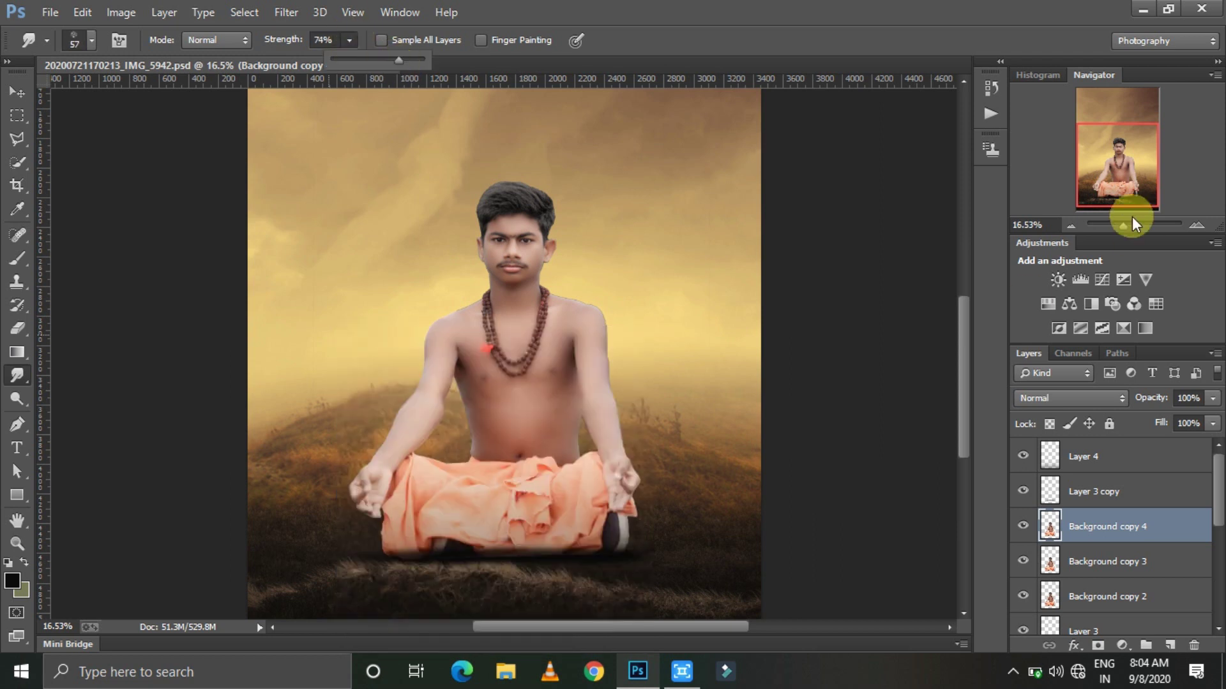
{"action": "left_click_drag", "start_coordinate": [1123, 226], "coordinate": [1132, 226]}
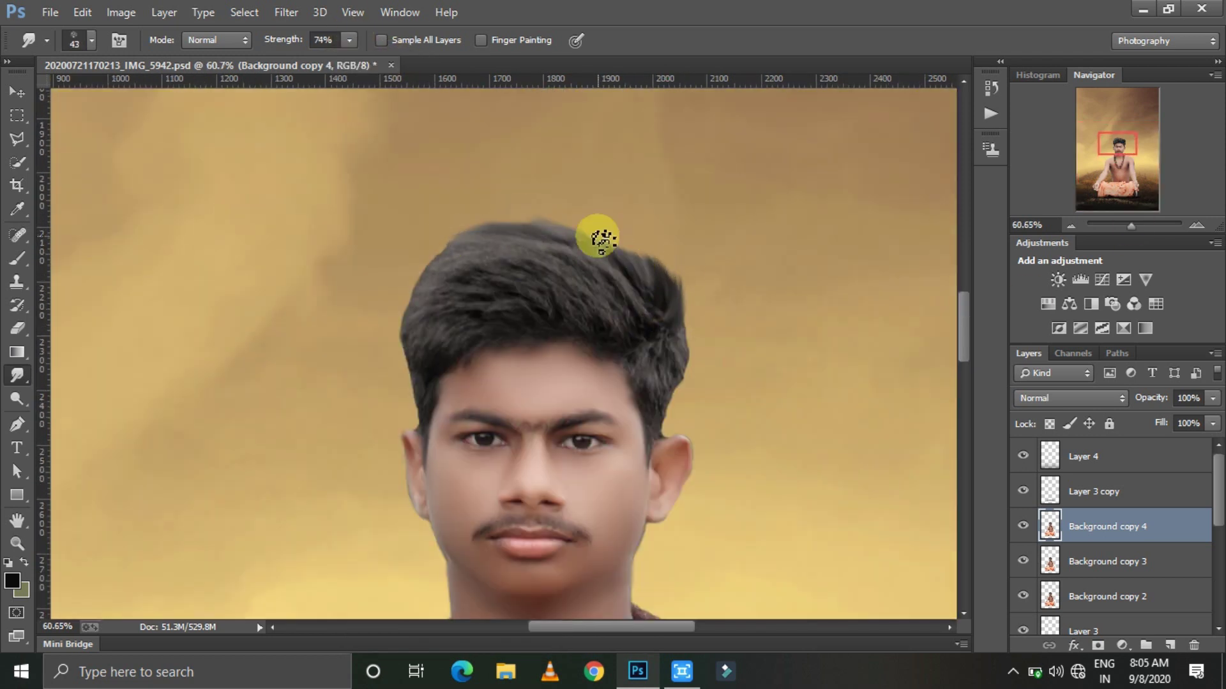
{"action": "mouse_move", "coordinate": [1131, 226]}
{"action": "left_mouse_down"}
{"action": "mouse_move", "coordinate": [1119, 226]}
{"action": "mouse_move", "coordinate": [1130, 225]}
{"action": "left_mouse_up"}
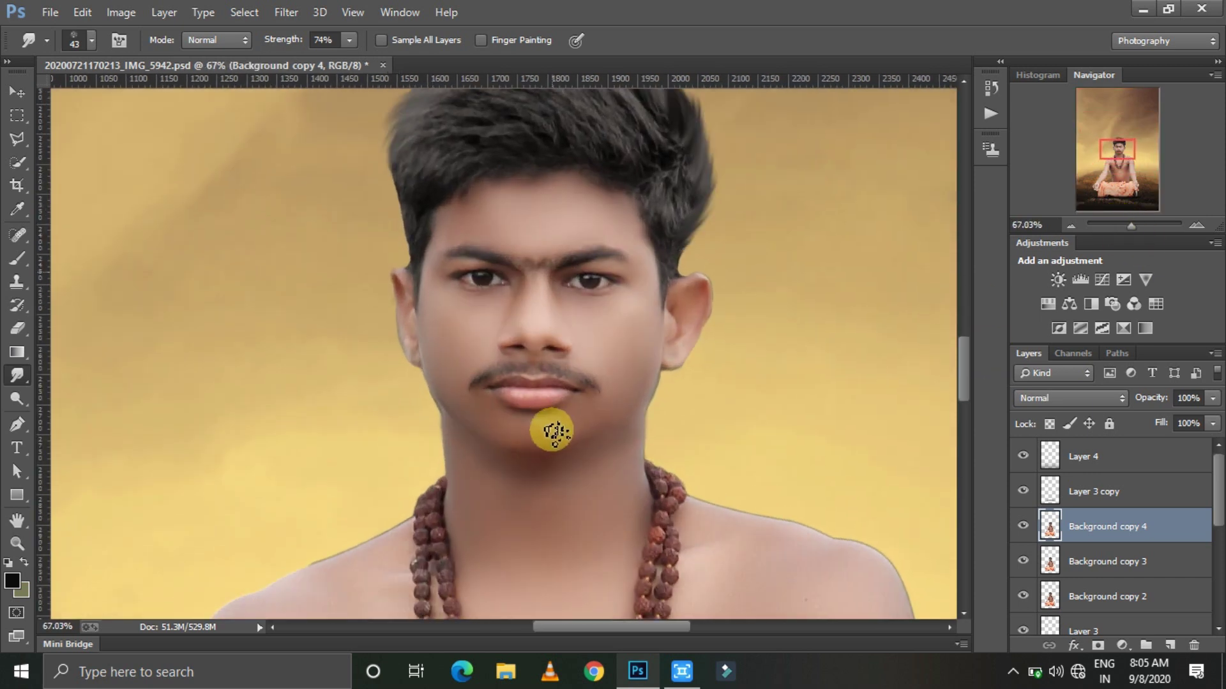
Erase the outline beside the shoulder on Background copy 3, then open Place Embedded
{"action": "left_click_drag", "start_coordinate": [552, 432], "coordinate": [553, 243]}
{"action": "left_click_drag", "start_coordinate": [1023, 526], "coordinate": [1027, 616]}
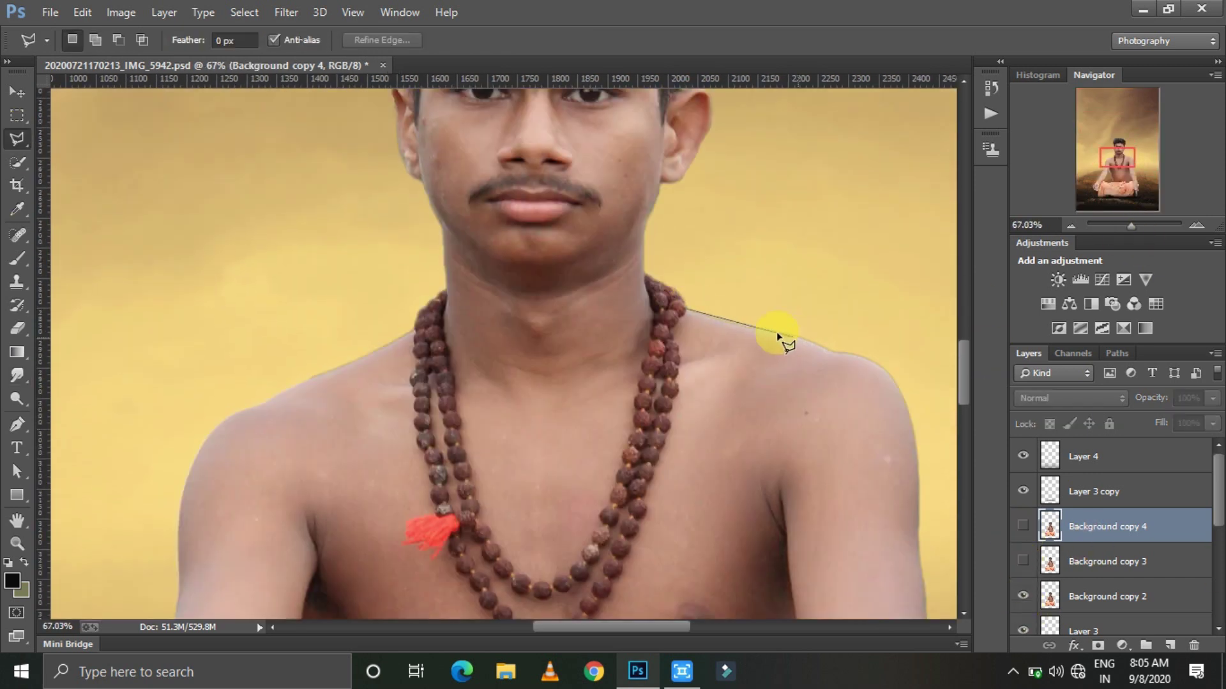
{"action": "left_click", "coordinate": [16, 327]}
{"action": "left_click", "coordinate": [1023, 561]}
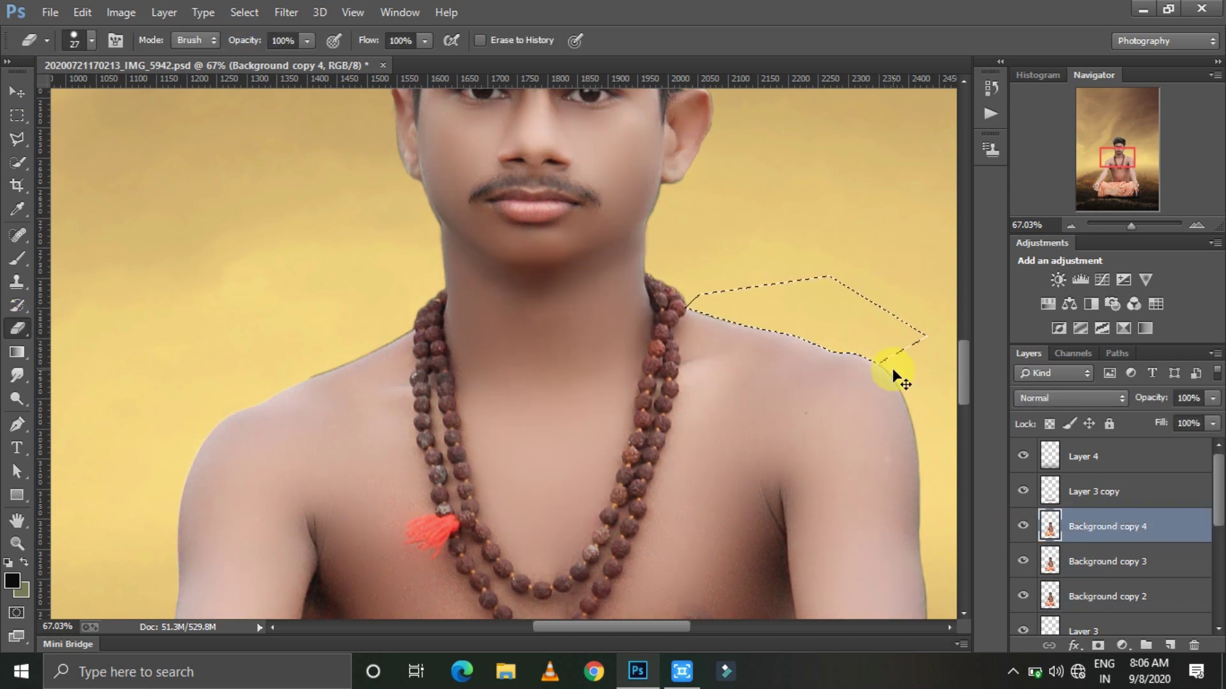
{"action": "key", "text": "alt+bracketleft"}
{"action": "left_click_drag", "start_coordinate": [1131, 225], "coordinate": [1120, 226]}
{"action": "left_click", "coordinate": [27, 24]}
{"action": "left_click", "coordinate": [71, 237]}
Browse to NEW AUGEST > New folder and place the trisul image into the composite
{"action": "left_click", "coordinate": [90, 39]}
{"action": "double_click", "coordinate": [237, 180]}
{"action": "key", "text": "BackSpace"}
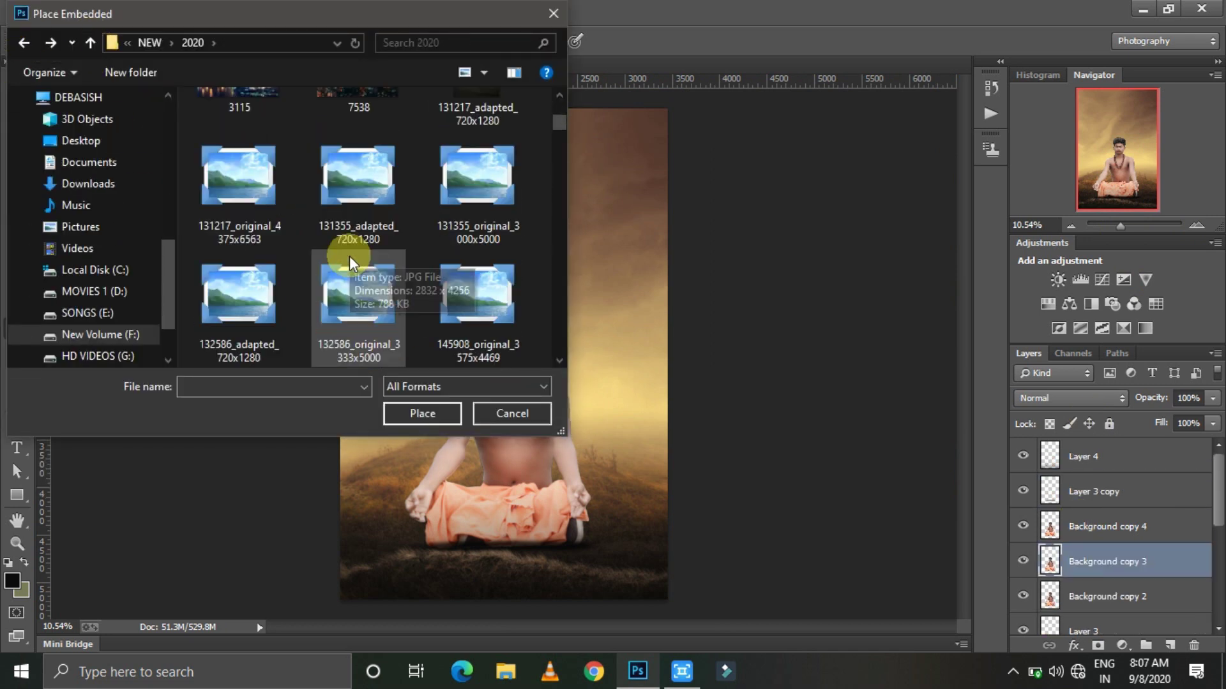
{"action": "key", "text": "BackSpace"}
{"action": "double_click", "coordinate": [239, 255]}
{"action": "double_click", "coordinate": [356, 268]}
{"action": "scroll", "coordinate": [357, 277], "scroll_direction": "down", "scroll_amount": 5}
{"action": "key", "text": "BackSpace"}
{"action": "double_click", "coordinate": [239, 262]}
{"action": "scroll", "coordinate": [366, 250], "scroll_direction": "down", "scroll_amount": 5}
{"action": "scroll", "coordinate": [367, 250], "scroll_direction": "down", "scroll_amount": 3}
{"action": "scroll", "coordinate": [365, 255], "scroll_direction": "down", "scroll_amount": 3}
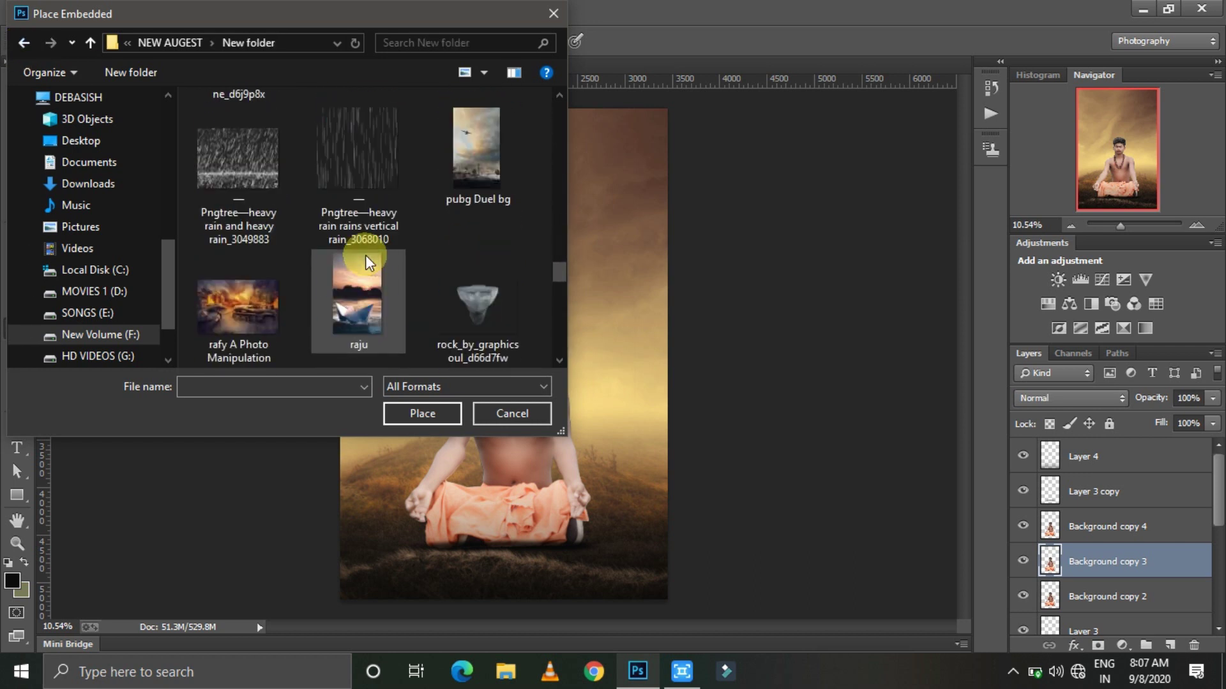
{"action": "scroll", "coordinate": [365, 255], "scroll_direction": "down", "scroll_amount": 3}
{"action": "scroll", "coordinate": [364, 260], "scroll_direction": "down", "scroll_amount": 3}
{"action": "left_click", "coordinate": [239, 313]}
{"action": "left_click", "coordinate": [422, 413]}
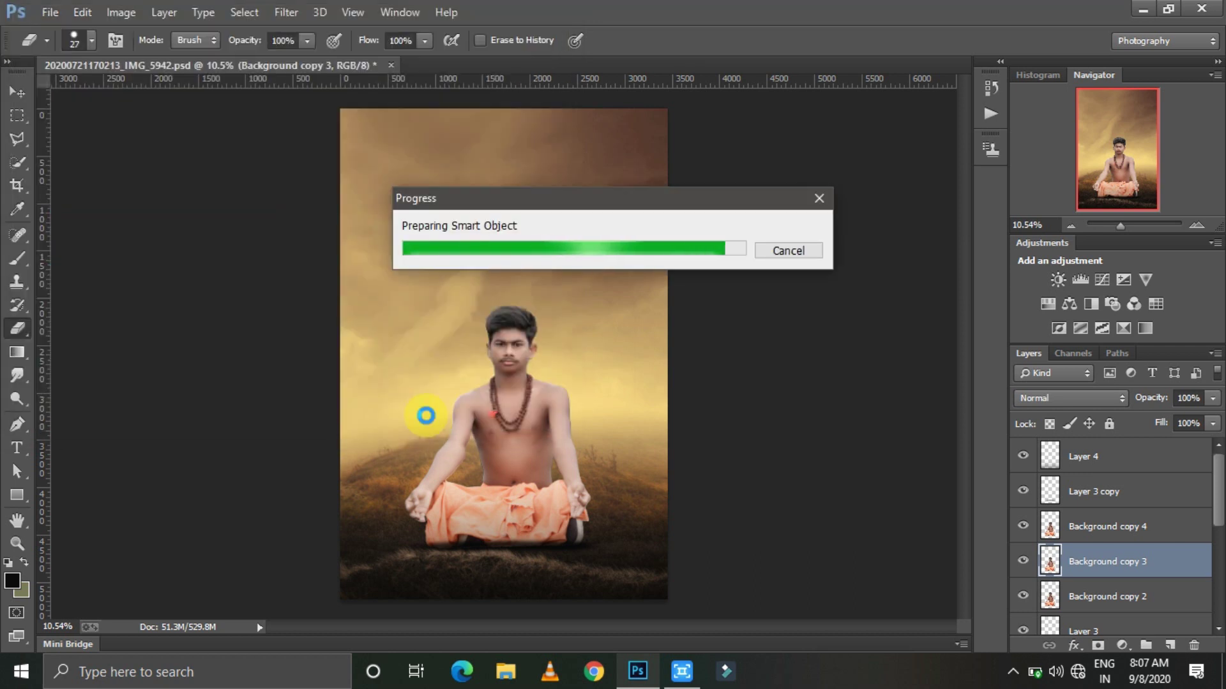
Scale the trident beside the man and move its layer below the man's layers
{"action": "left_click_drag", "start_coordinate": [482, 329], "coordinate": [607, 131]}
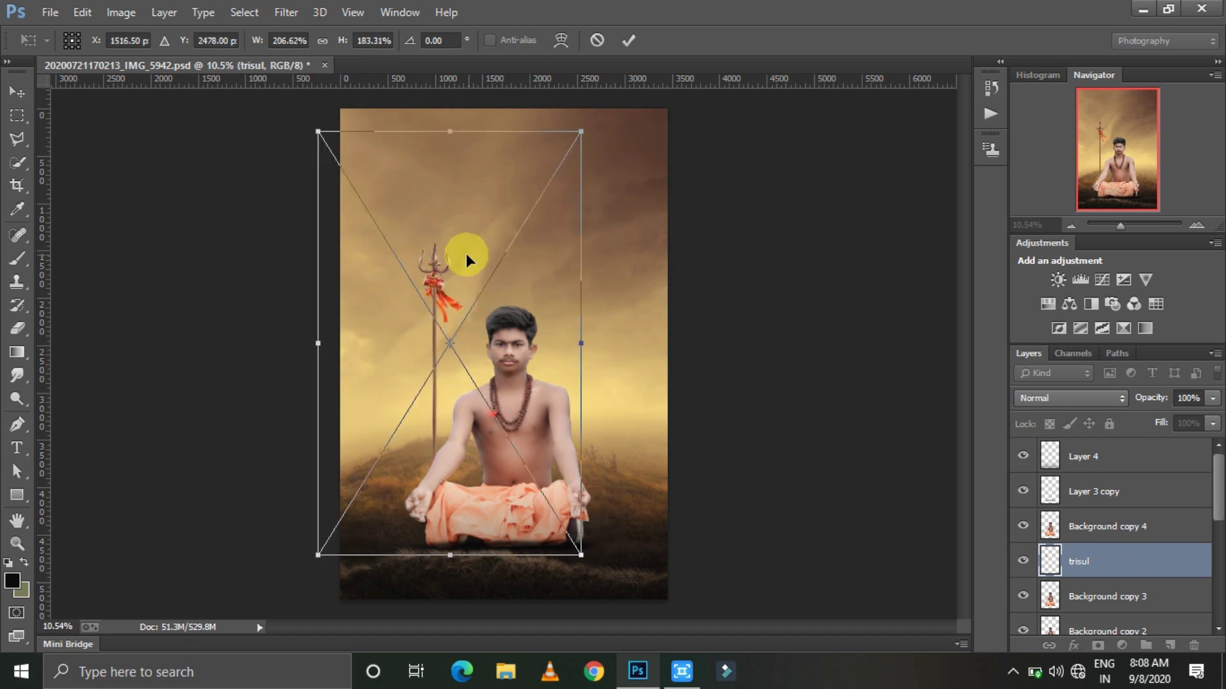
{"action": "key", "text": "Return"}
{"action": "left_click", "coordinate": [19, 94]}
{"action": "left_click_drag", "start_coordinate": [1085, 561], "coordinate": [1103, 588]}
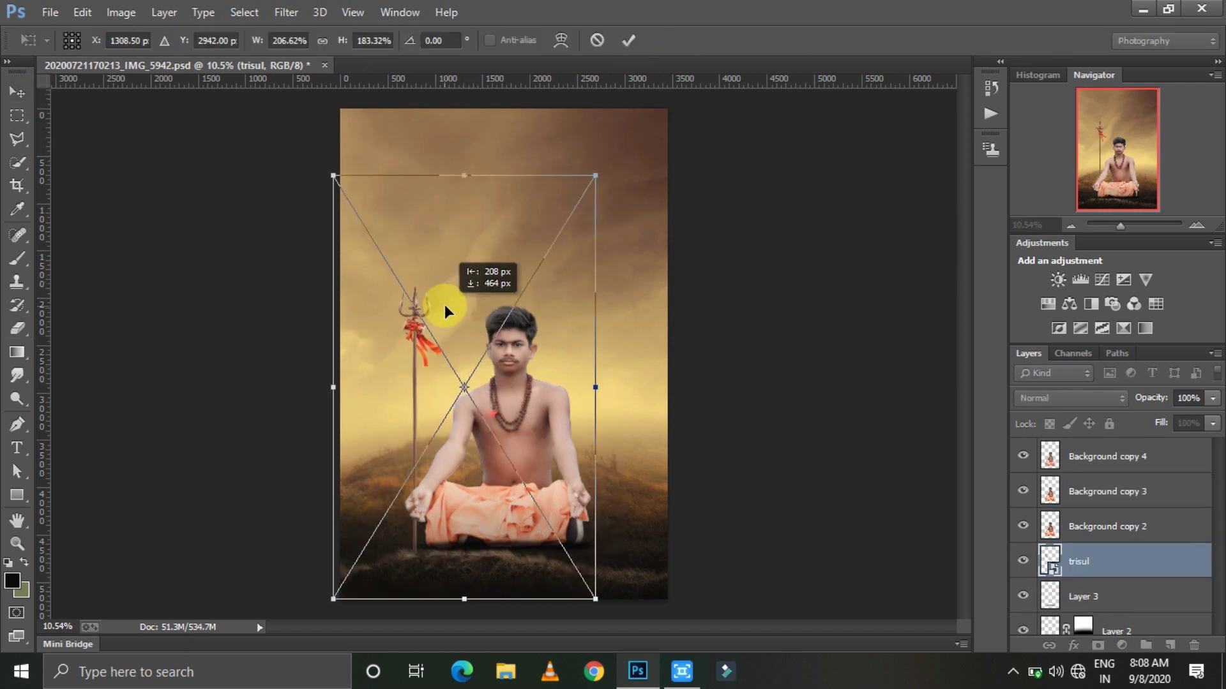
{"action": "left_click_drag", "start_coordinate": [444, 305], "coordinate": [399, 349]}
On a new layer, paint a dark soft spot at the foot of the trident staff
{"action": "left_click", "coordinate": [1081, 535]}
{"action": "key", "text": "ctrl+shift+alt+n"}
{"action": "scroll", "coordinate": [793, 473], "scroll_direction": "up", "scroll_amount": 5}
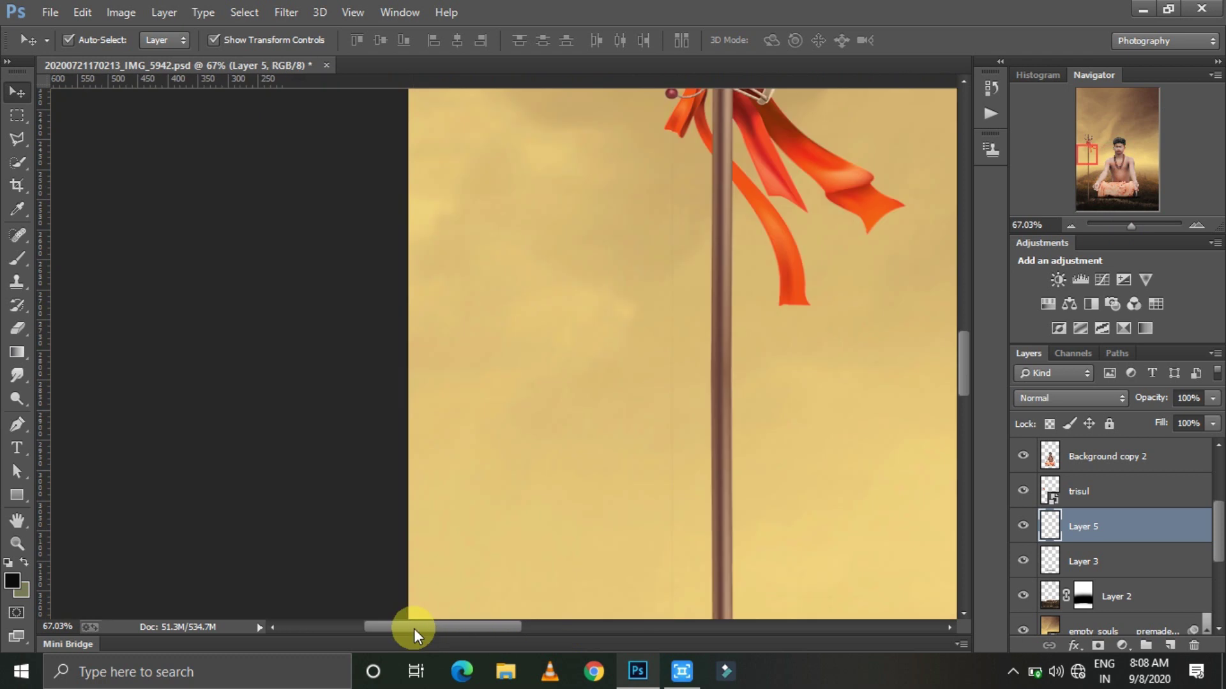
{"action": "scroll", "coordinate": [793, 473], "scroll_direction": "down", "scroll_amount": 5}
{"action": "key", "text": "b"}
{"action": "right_click", "coordinate": [735, 322]}
{"action": "left_click", "coordinate": [716, 493]}
Move the shadow layer above the trisul and flatten it into a wide ellipse with Ctrl+T
{"action": "key", "text": "v"}
{"action": "double_click", "coordinate": [1105, 536]}
{"action": "key", "text": "Escape"}
{"action": "left_click_drag", "start_coordinate": [1105, 541], "coordinate": [1098, 491]}
{"action": "key", "text": "ctrl+t"}
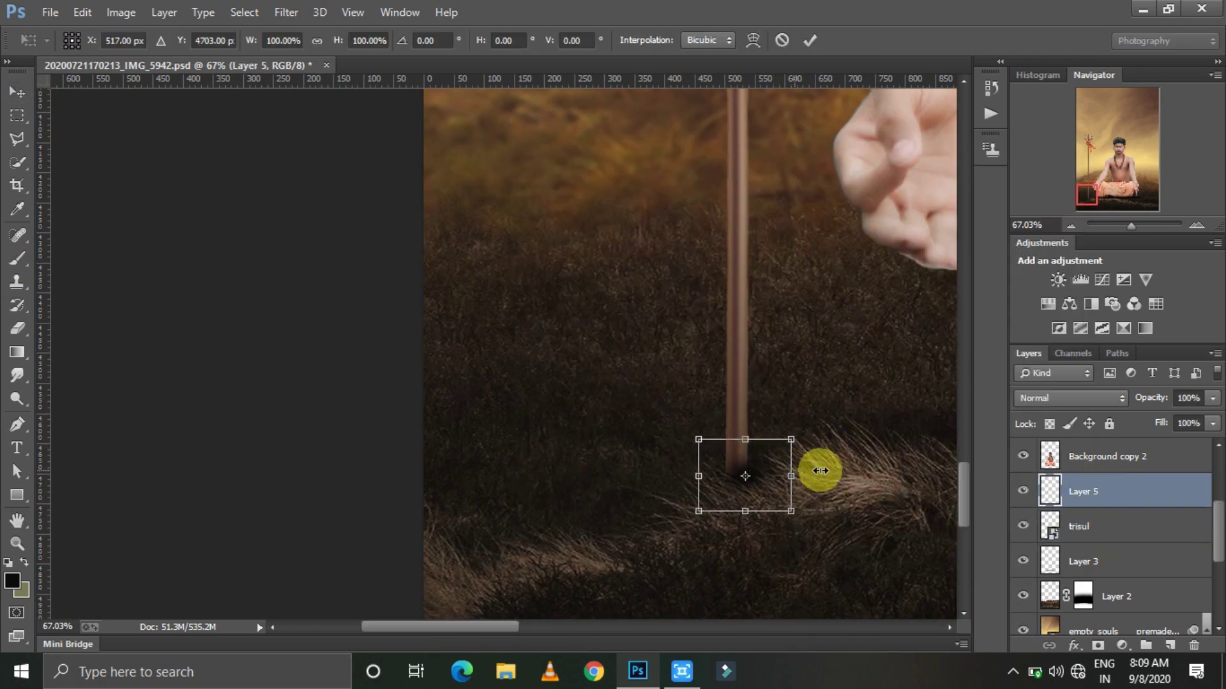
{"action": "left_click_drag", "start_coordinate": [791, 432], "coordinate": [837, 476]}
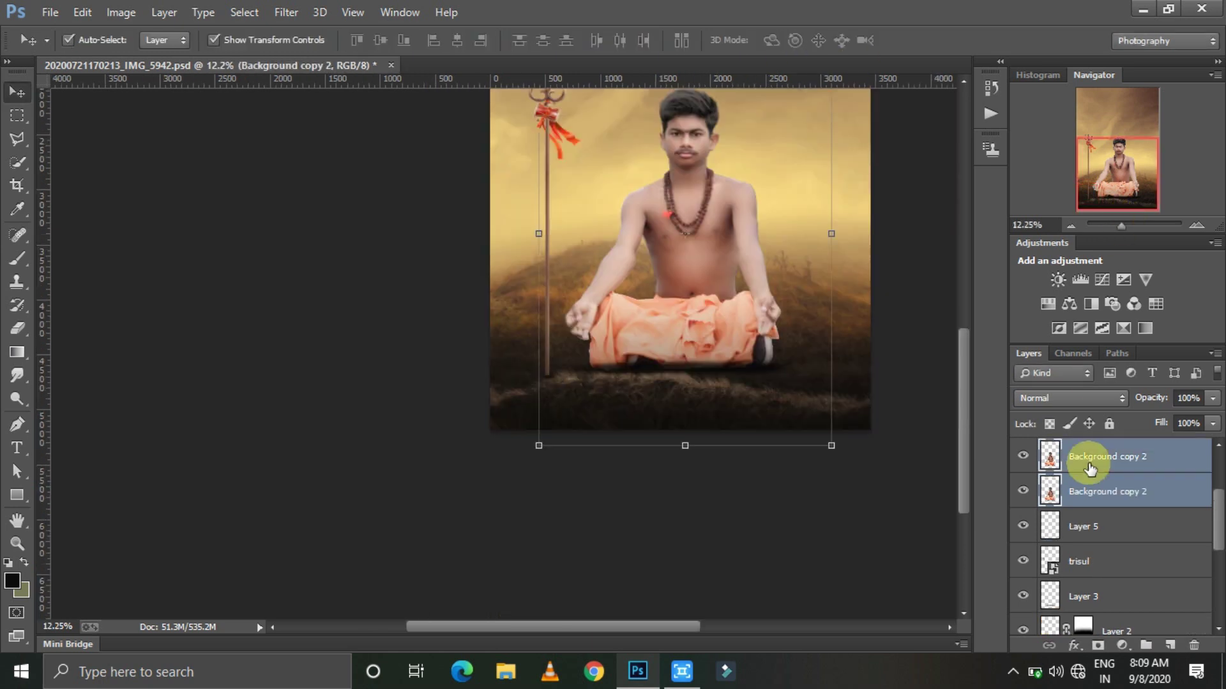
{"action": "mouse_move", "coordinate": [560, 113]}
{"action": "left_mouse_down"}
{"action": "mouse_move", "coordinate": [564, 234]}
{"action": "mouse_move", "coordinate": [565, 126]}
{"action": "left_mouse_up"}
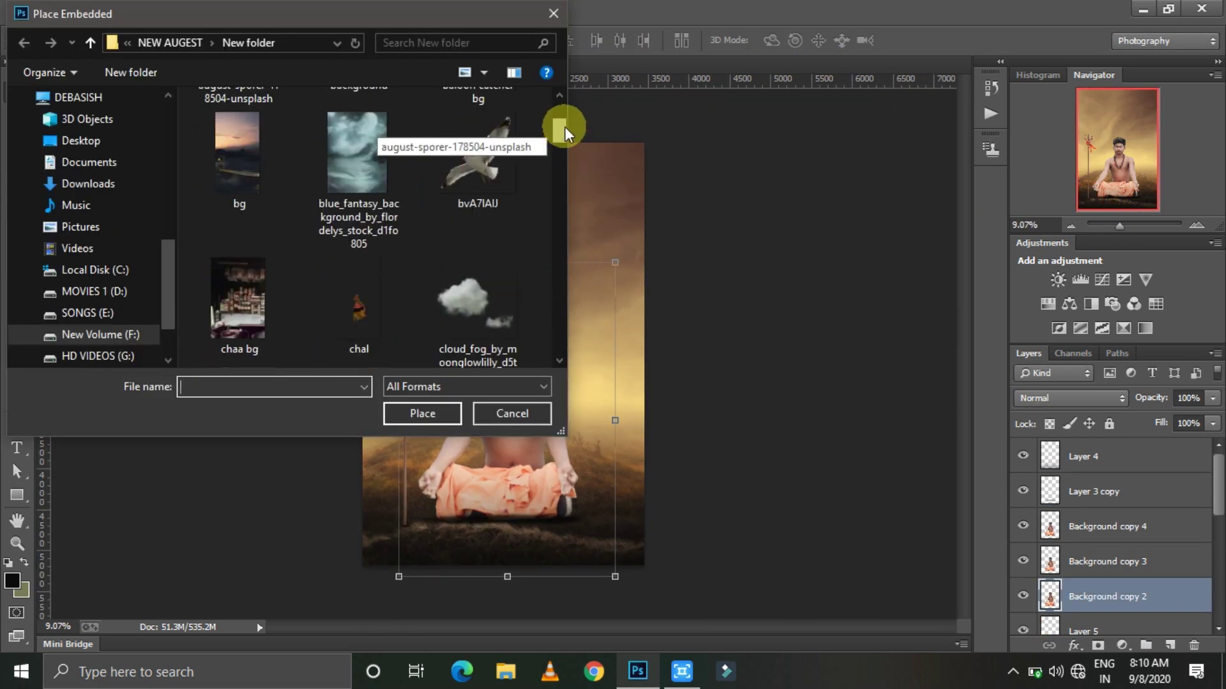
Search the 2020 back folder for 'moon png' and place the moon picture
{"action": "scroll", "coordinate": [484, 278], "scroll_direction": "down", "scroll_amount": 5}
{"action": "scroll", "coordinate": [472, 293], "scroll_direction": "down", "scroll_amount": 5}
{"action": "scroll", "coordinate": [310, 255], "scroll_direction": "up", "scroll_amount": 5}
{"action": "key", "text": "alt+Up"}
{"action": "key", "text": "alt+Up"}
{"action": "scroll", "coordinate": [425, 283], "scroll_direction": "down", "scroll_amount": 1}
{"action": "double_click", "coordinate": [358, 102]}
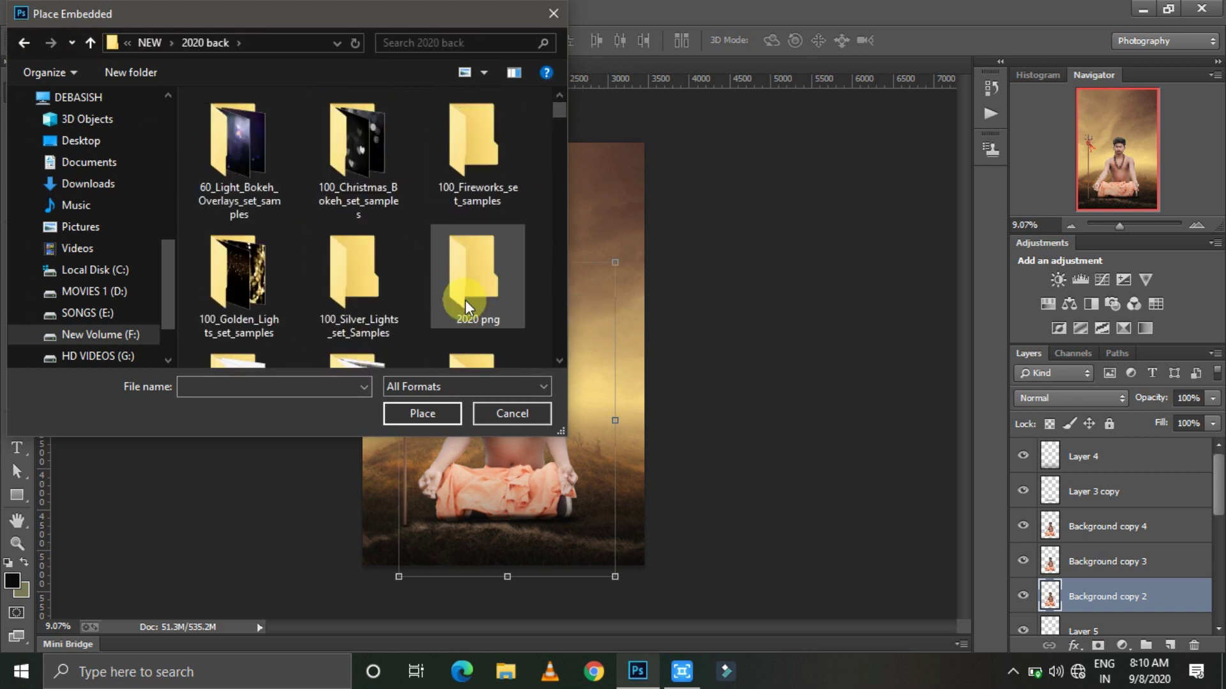
{"action": "double_click", "coordinate": [464, 294]}
{"action": "scroll", "coordinate": [403, 272], "scroll_direction": "down", "scroll_amount": 5}
{"action": "scroll", "coordinate": [404, 272], "scroll_direction": "down", "scroll_amount": 5}
{"action": "scroll", "coordinate": [403, 272], "scroll_direction": "down", "scroll_amount": 5}
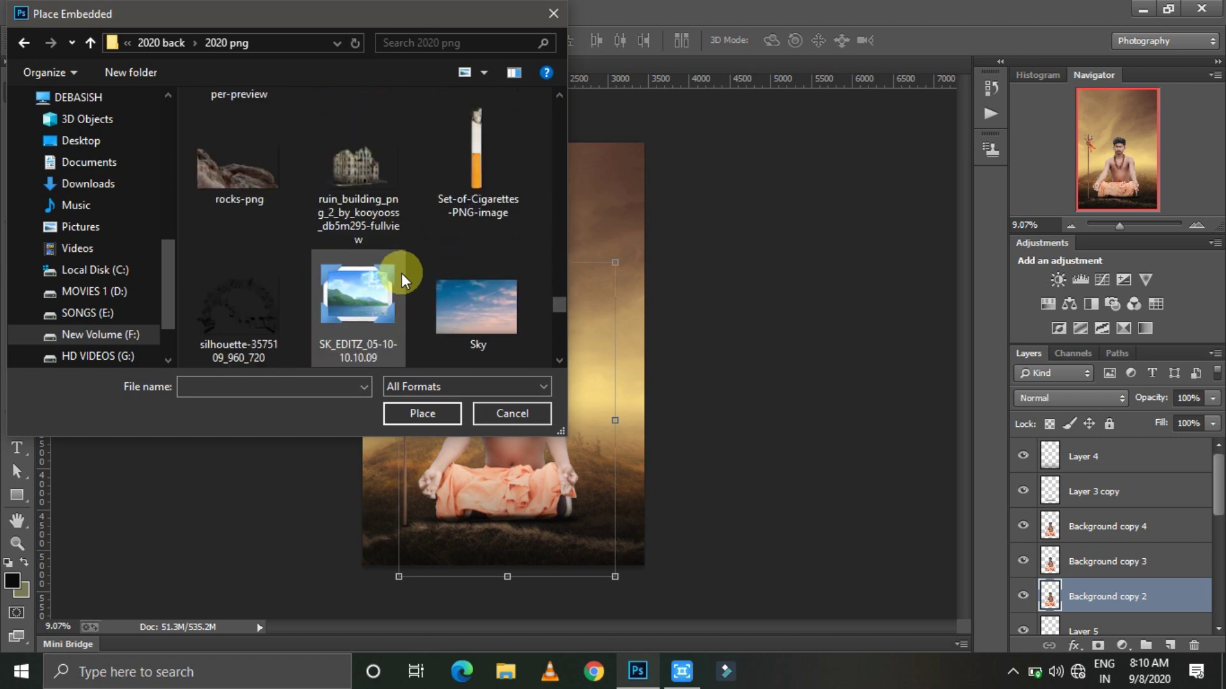
{"action": "scroll", "coordinate": [403, 272], "scroll_direction": "down", "scroll_amount": 5}
{"action": "left_click", "coordinate": [90, 42]}
{"action": "left_click", "coordinate": [450, 42]}
{"action": "type", "text": "moon pn"}
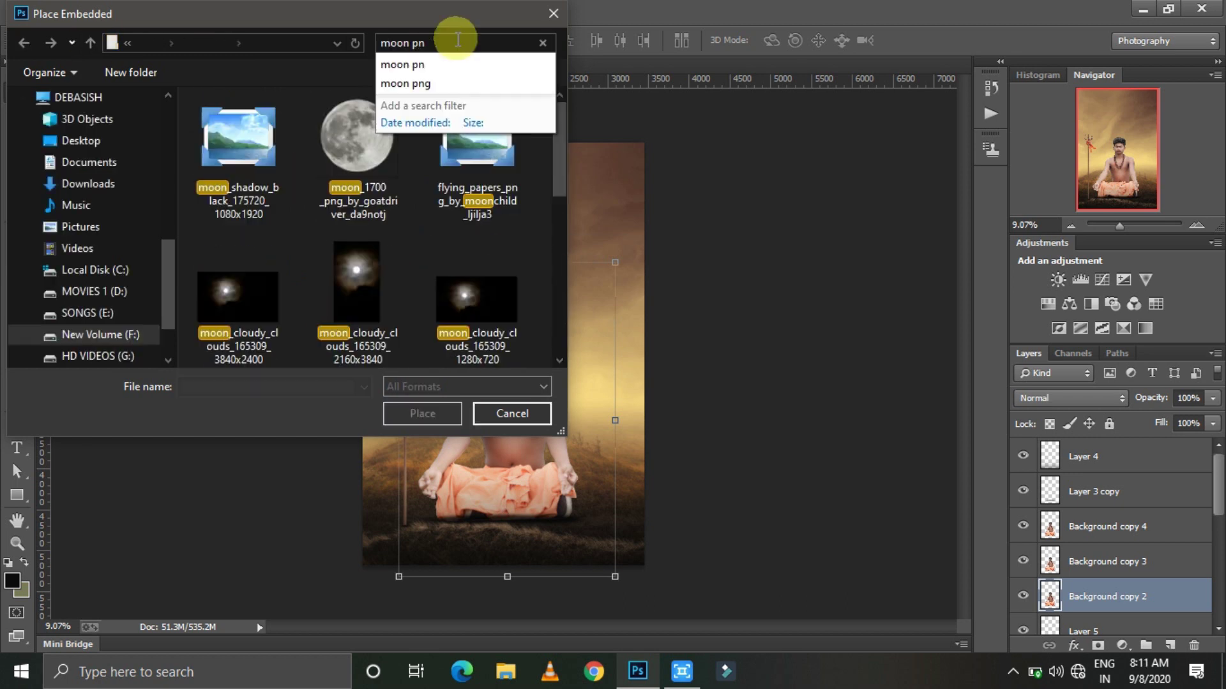
{"action": "key", "text": "BackSpace"}
{"action": "key", "text": "BackSpace"}
{"action": "key", "text": "BackSpace"}
{"action": "key", "text": "BackSpace"}
{"action": "key", "text": "Escape"}
Move the moon to the top of the image and brighten it to white with Levels
{"action": "left_click_drag", "start_coordinate": [574, 440], "coordinate": [517, 199]}
{"action": "key", "text": "Return"}
{"action": "left_click", "coordinate": [121, 12]}
{"action": "left_click", "coordinate": [344, 70]}
{"action": "left_click_drag", "start_coordinate": [1077, 306], "coordinate": [1010, 286]}
{"action": "key", "text": "Return"}
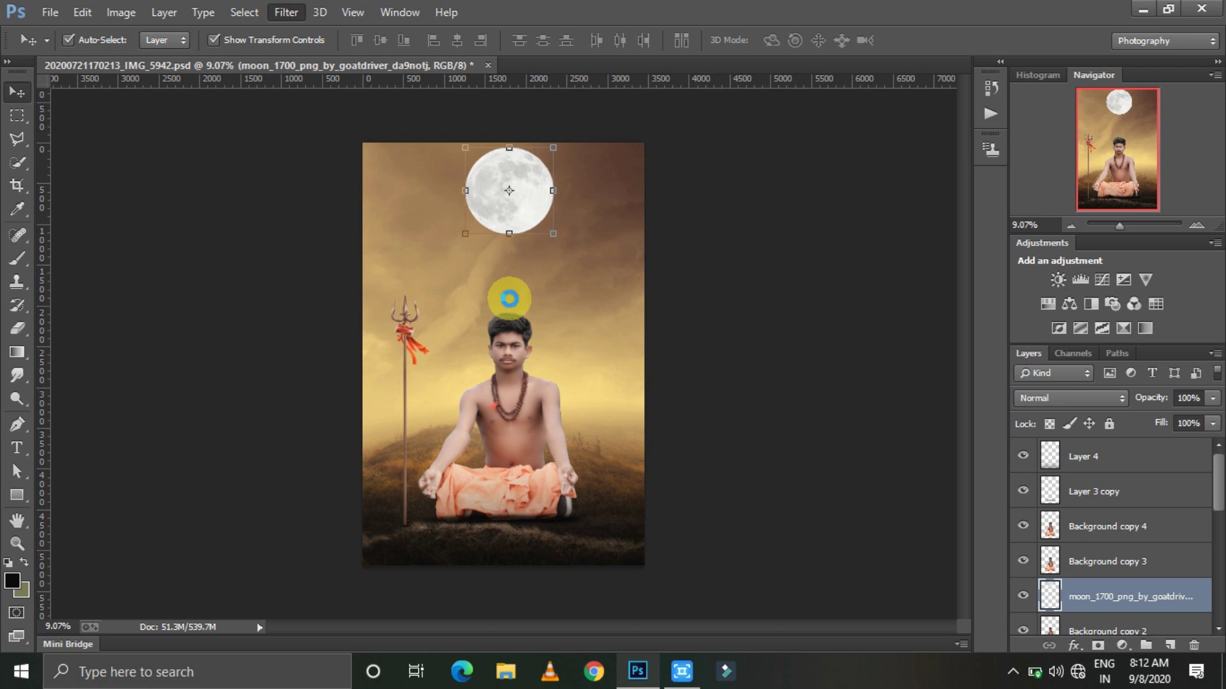
Adjust the moon in Camera Raw and add a Warming 85 photo filter clipped to it
{"action": "key", "text": "ctrl+shift+a"}
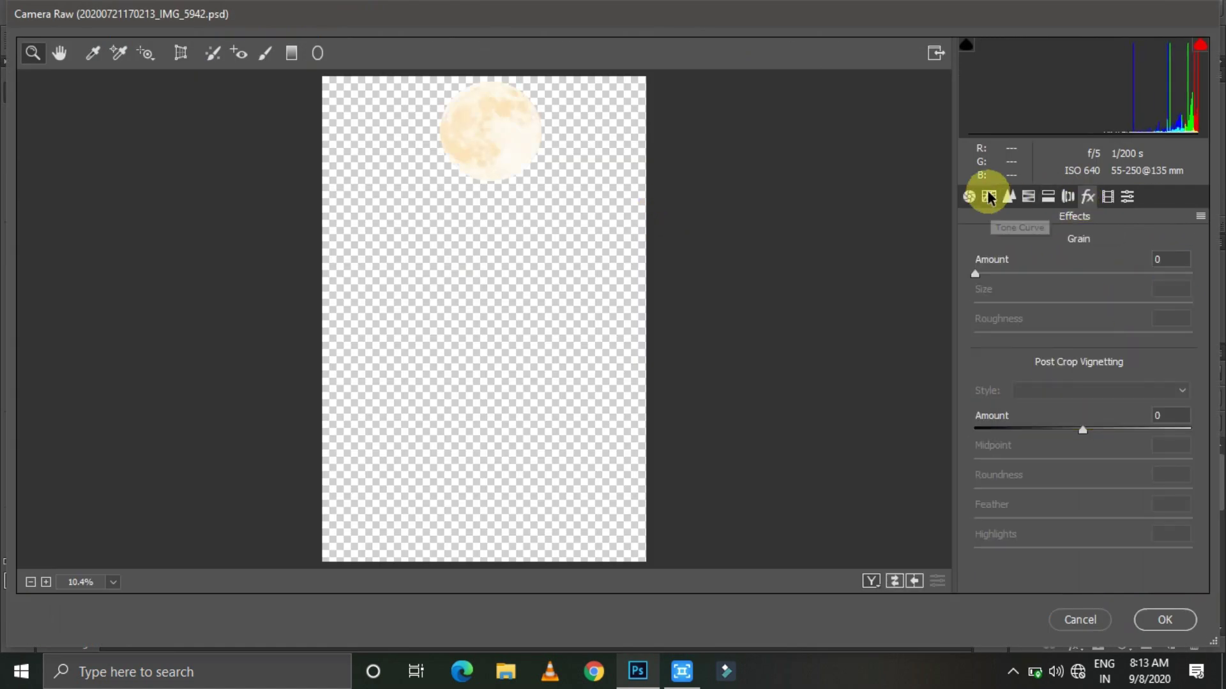
{"action": "left_click", "coordinate": [1028, 196]}
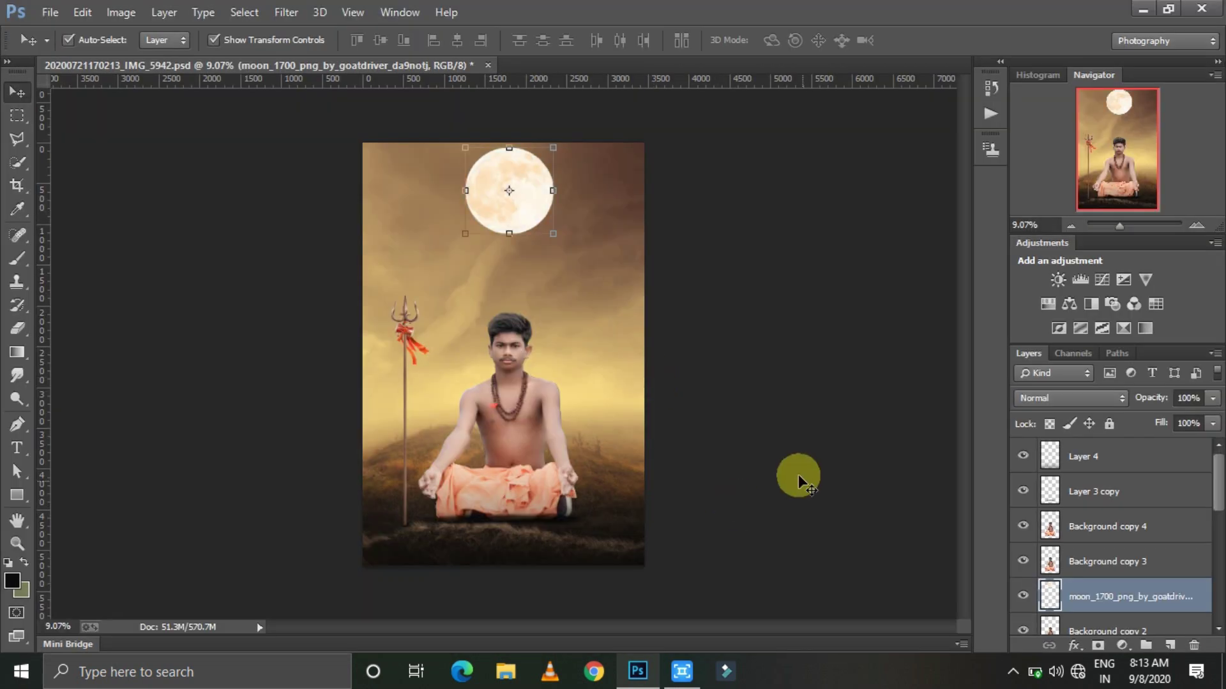
{"action": "left_click", "coordinate": [1092, 489]}
{"action": "left_click", "coordinate": [1018, 154]}
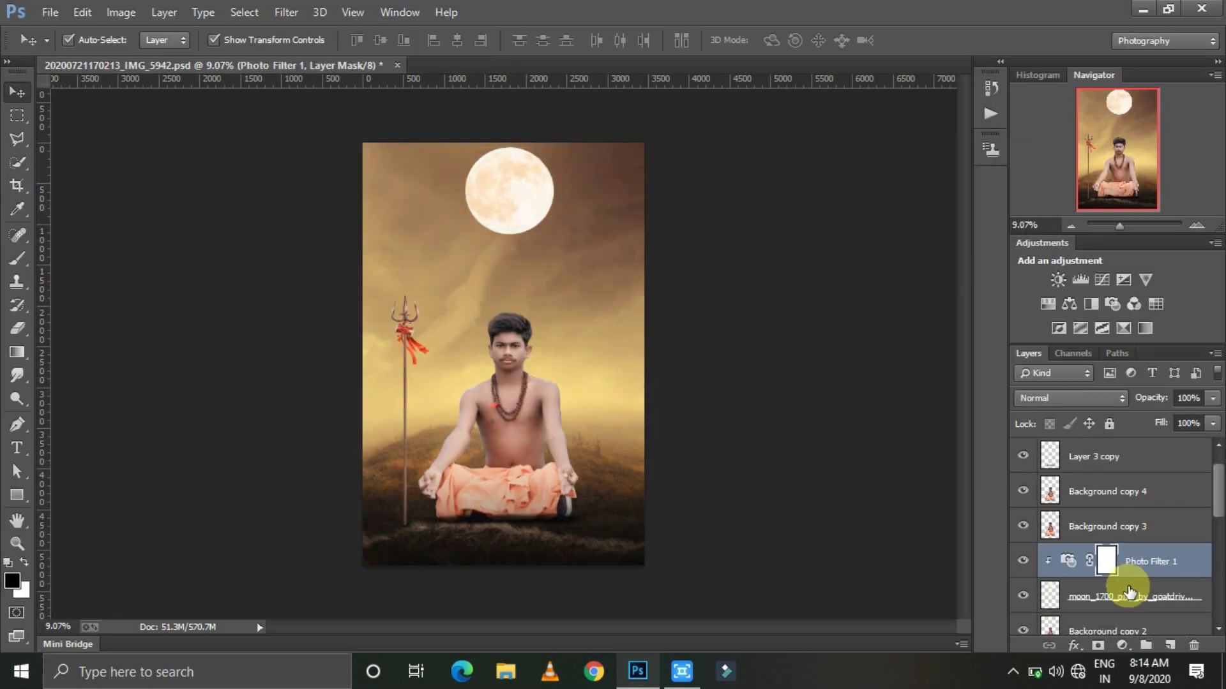
Test Color Lookup tables ending on Kodak 5218, delete the lookup, and merge the composite
{"action": "left_click", "coordinate": [1098, 470]}
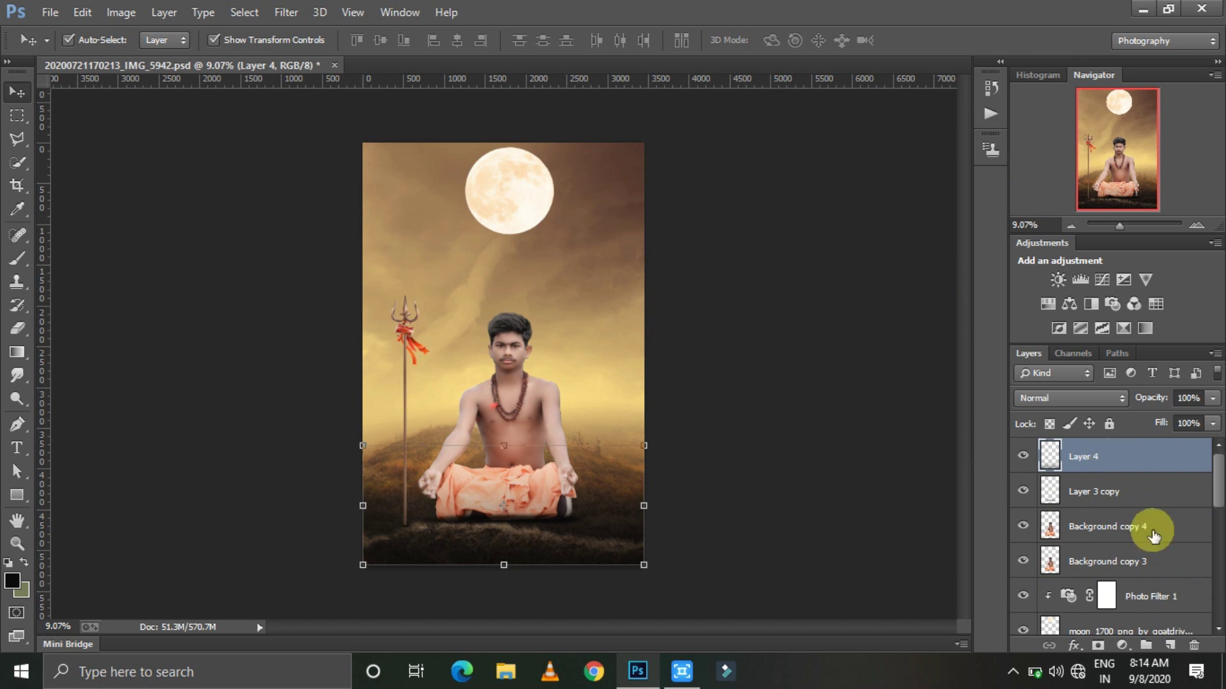
{"action": "left_click", "coordinate": [1121, 645]}
{"action": "left_click", "coordinate": [1101, 560]}
{"action": "left_click", "coordinate": [954, 224]}
{"action": "left_click", "coordinate": [953, 449]}
{"action": "left_click", "coordinate": [936, 220]}
{"action": "left_click", "coordinate": [914, 266]}
{"action": "left_click", "coordinate": [944, 226]}
{"action": "left_click", "coordinate": [936, 422]}
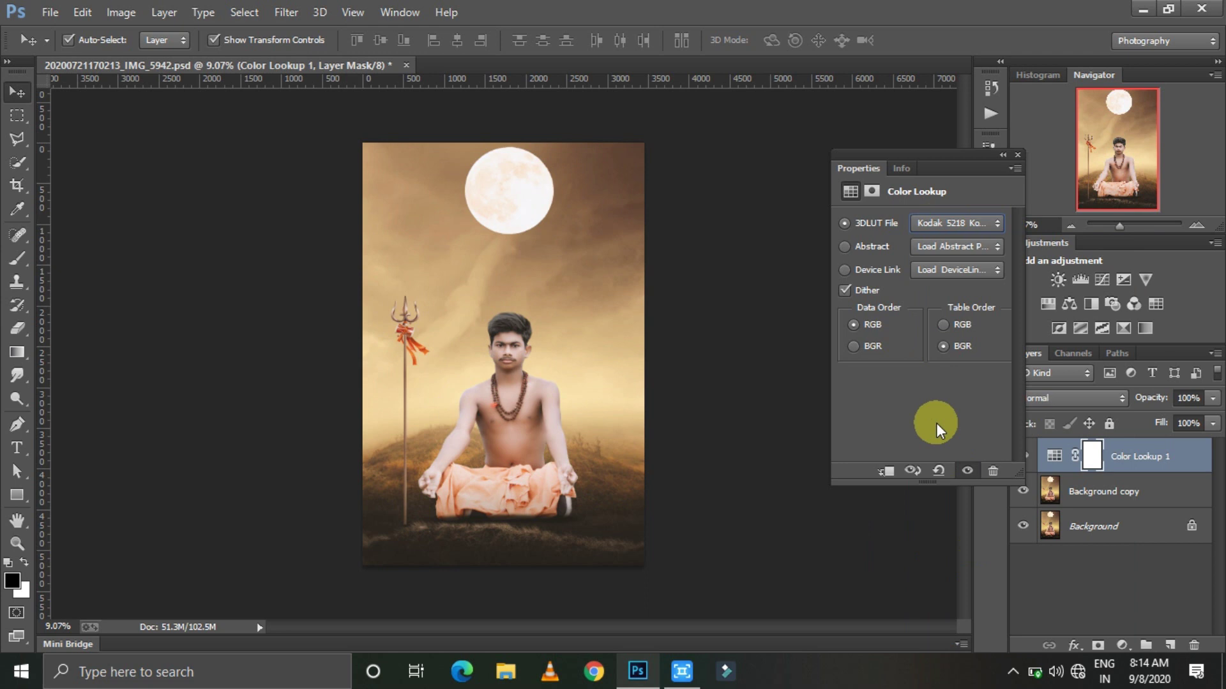
{"action": "left_click", "coordinate": [1163, 421]}
{"action": "key", "text": "Delete"}
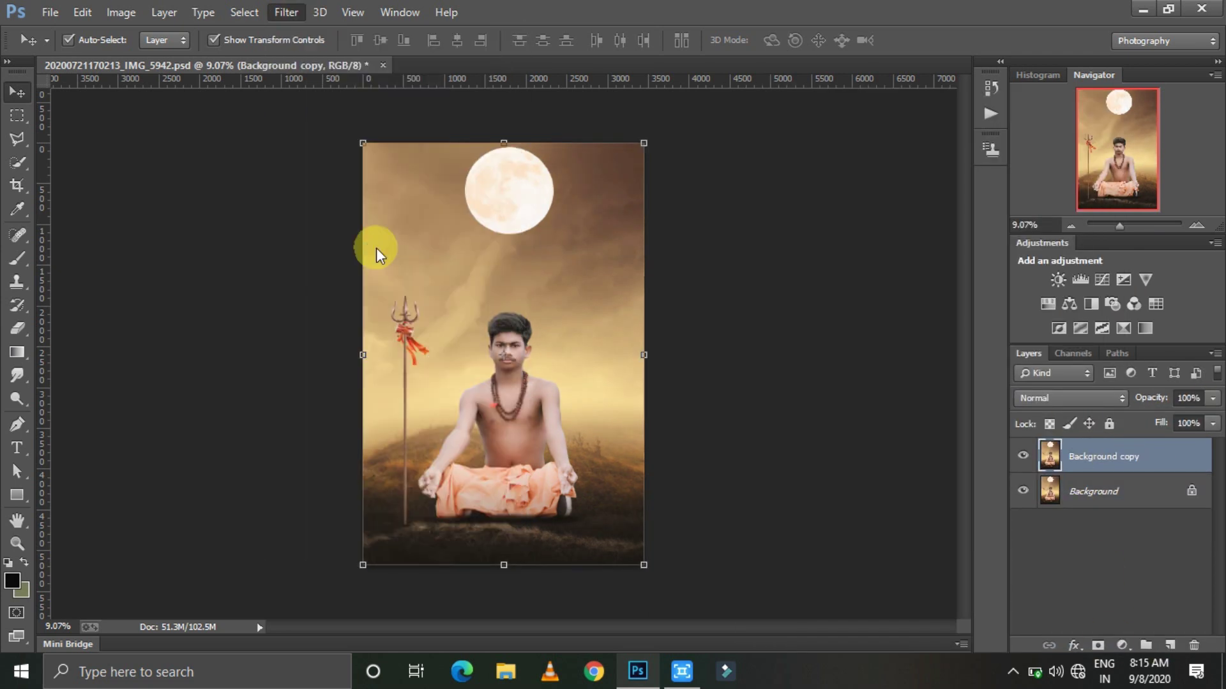
Open the Camera Raw filter on the merged image and load two saved presets
{"action": "key", "text": "ctrl+shift+a"}
{"action": "left_click", "coordinate": [1200, 216]}
{"action": "left_click", "coordinate": [1075, 345]}
{"action": "double_click", "coordinate": [273, 350]}
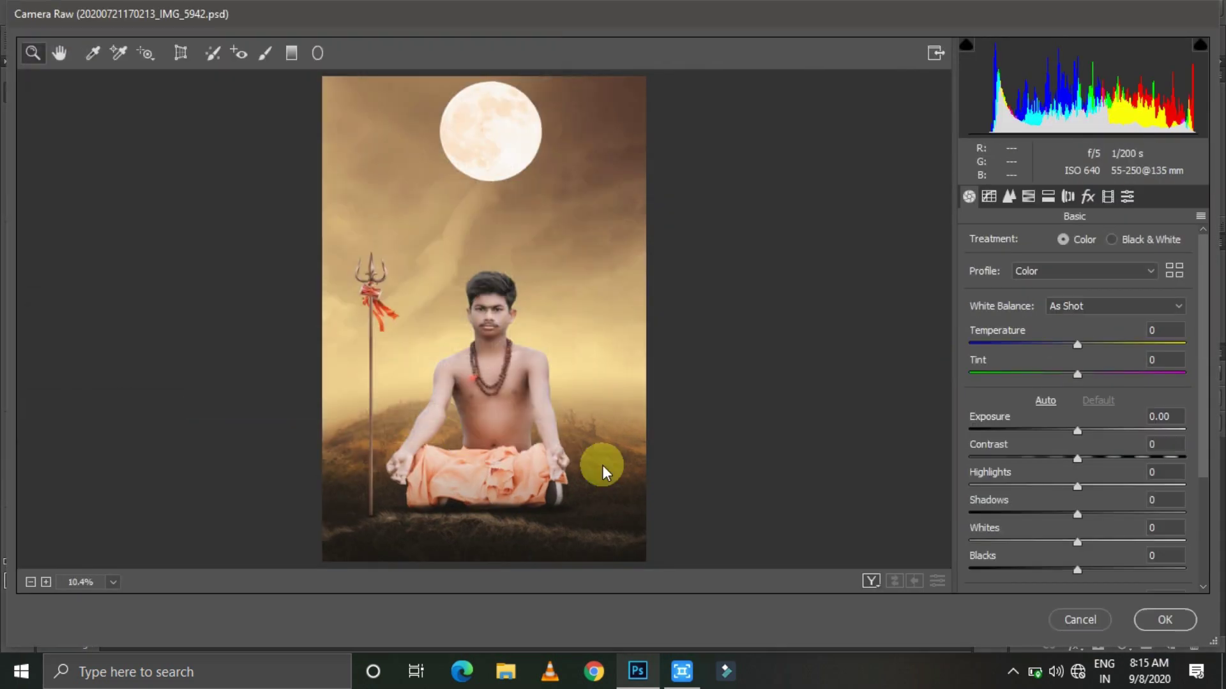
{"action": "left_click", "coordinate": [1200, 216]}
{"action": "left_click", "coordinate": [1075, 345]}
{"action": "left_click", "coordinate": [421, 438]}
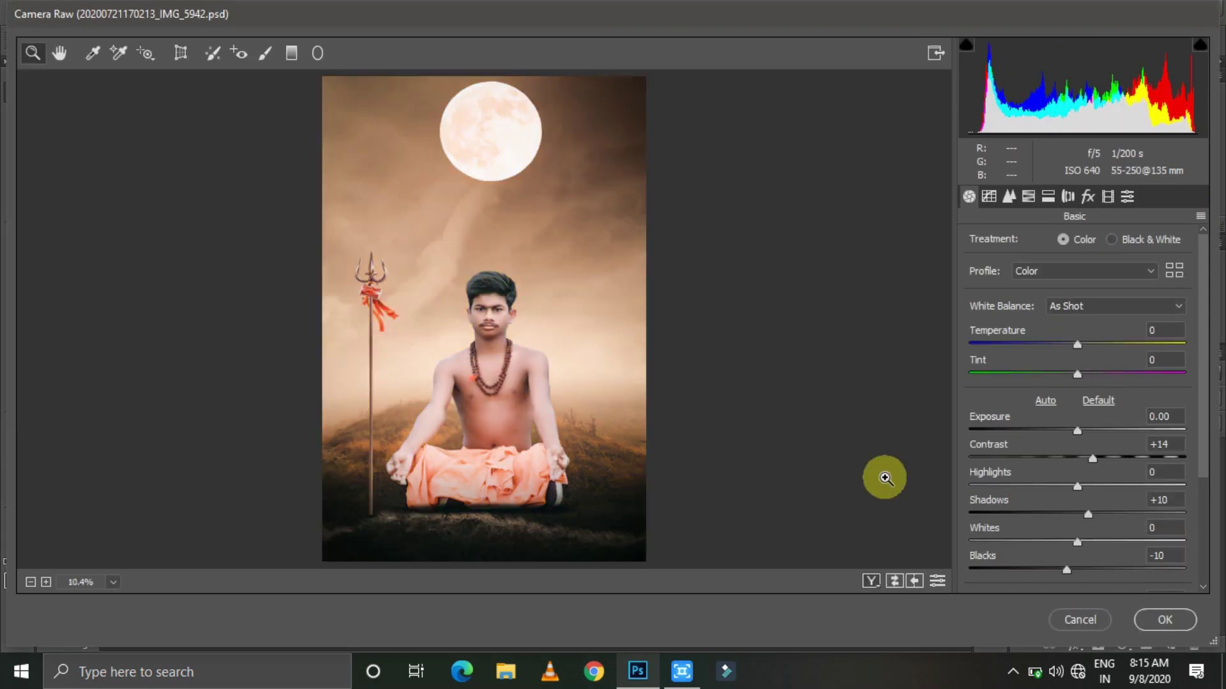
Browse the Aqua Green 2020 and NEW PRESET 2021 folders and load the Moody Black preset
{"action": "left_click", "coordinate": [1200, 216]}
{"action": "left_click", "coordinate": [1075, 345]}
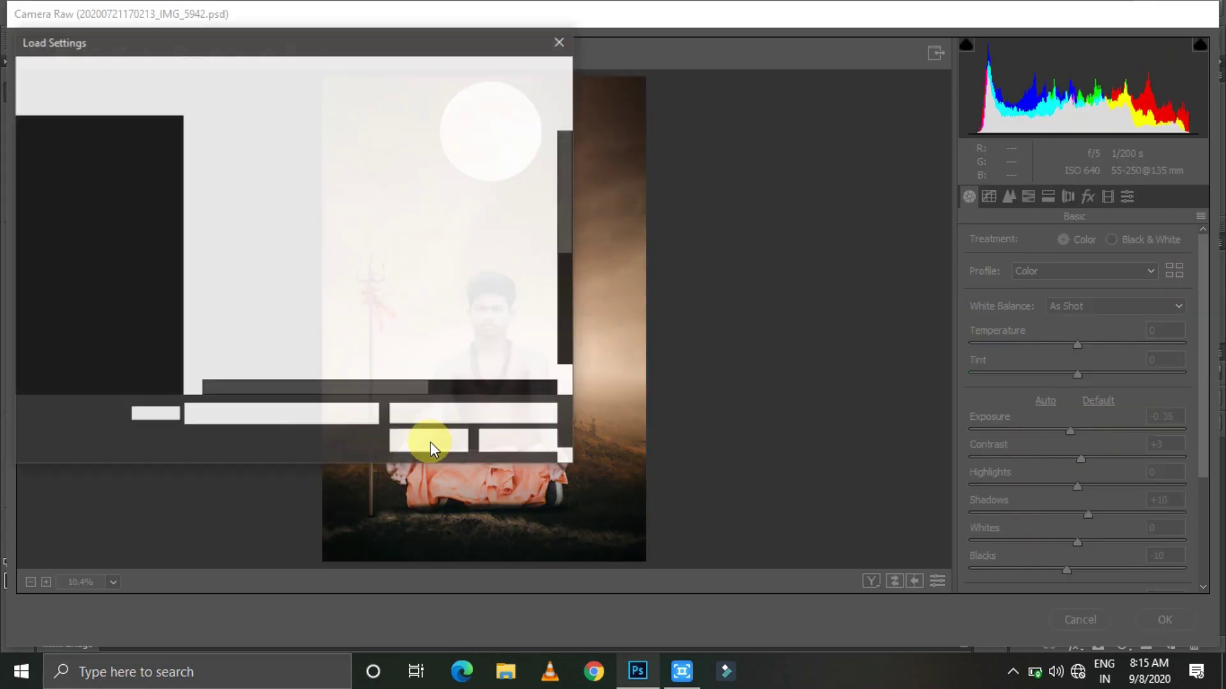
{"action": "double_click", "coordinate": [255, 189]}
{"action": "double_click", "coordinate": [270, 230]}
{"action": "double_click", "coordinate": [274, 293]}
{"action": "key", "text": "BackSpace"}
{"action": "key", "text": "BackSpace"}
{"action": "scroll", "coordinate": [291, 362], "scroll_direction": "down", "scroll_amount": 2}
{"action": "left_click", "coordinate": [281, 351]}
{"action": "scroll", "coordinate": [283, 268], "scroll_direction": "up", "scroll_amount": 5}
{"action": "double_click", "coordinate": [284, 227]}
{"action": "left_click", "coordinate": [427, 440]}
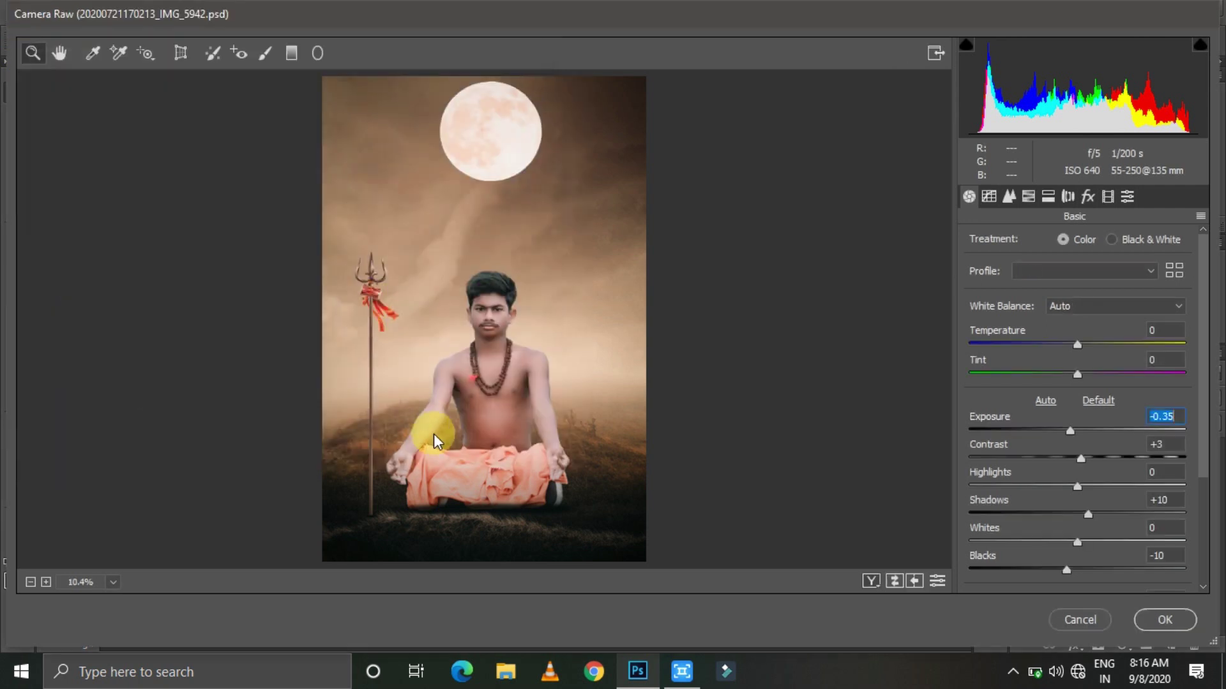
Load the gal preset, then the S Creations preset
{"action": "left_click", "coordinate": [1201, 216]}
{"action": "left_click", "coordinate": [1104, 347]}
{"action": "left_click", "coordinate": [249, 159]}
{"action": "left_click", "coordinate": [426, 439]}
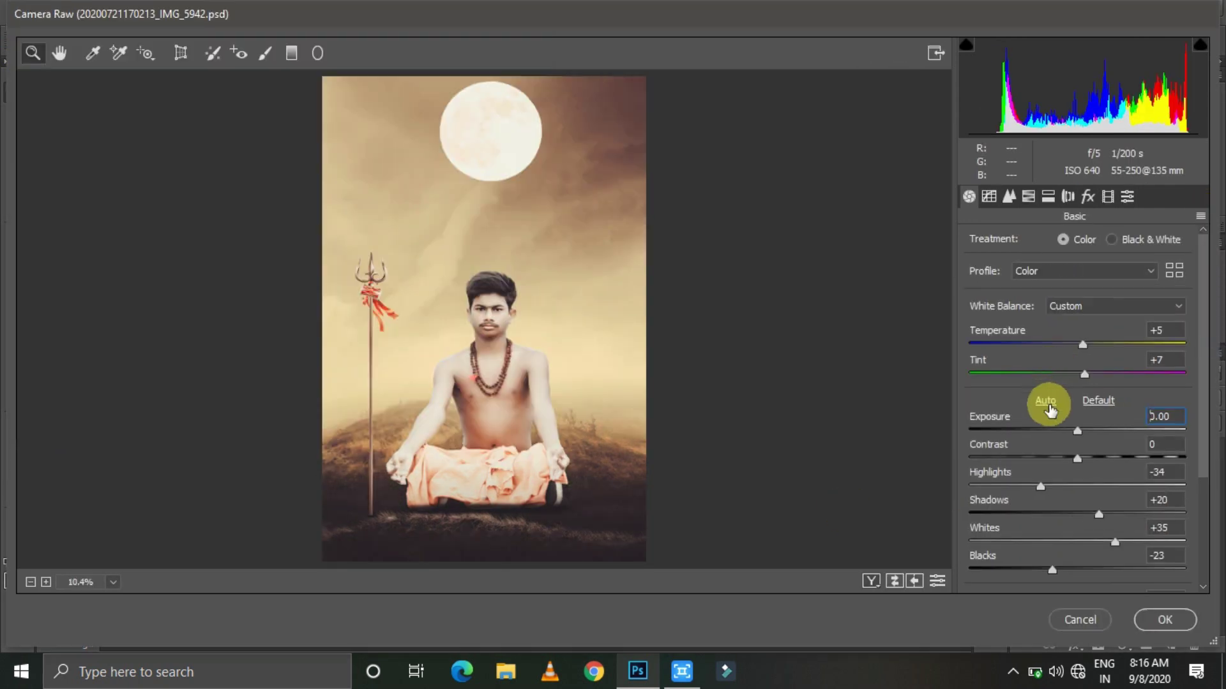
{"action": "left_click", "coordinate": [1201, 215]}
{"action": "left_click", "coordinate": [1140, 348]}
{"action": "double_click", "coordinate": [273, 241]}
{"action": "left_click", "coordinate": [274, 153]}
{"action": "left_click", "coordinate": [424, 440]}
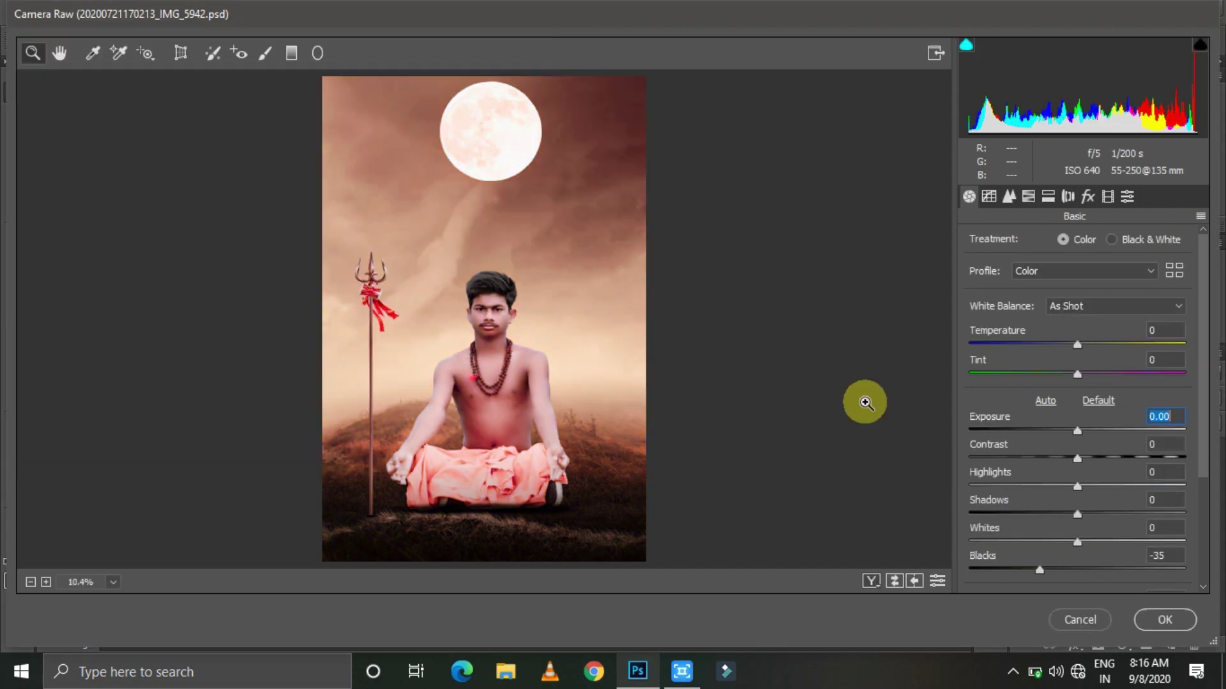
Set green primary saturation +70, highlight toning saturation 20 and yellow saturation -42
{"action": "left_click", "coordinate": [1108, 196]}
{"action": "left_click", "coordinate": [1159, 479]}
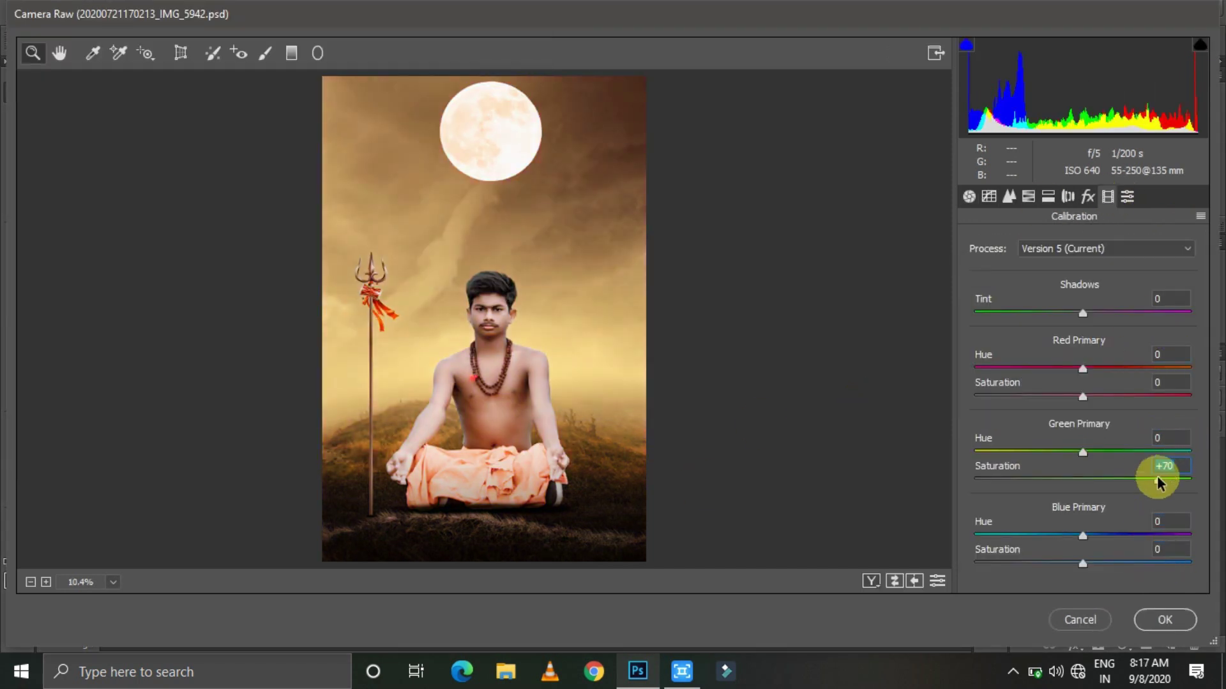
{"action": "type", "text": "0"}
{"action": "left_click", "coordinate": [1039, 193]}
{"action": "left_click", "coordinate": [1020, 297]}
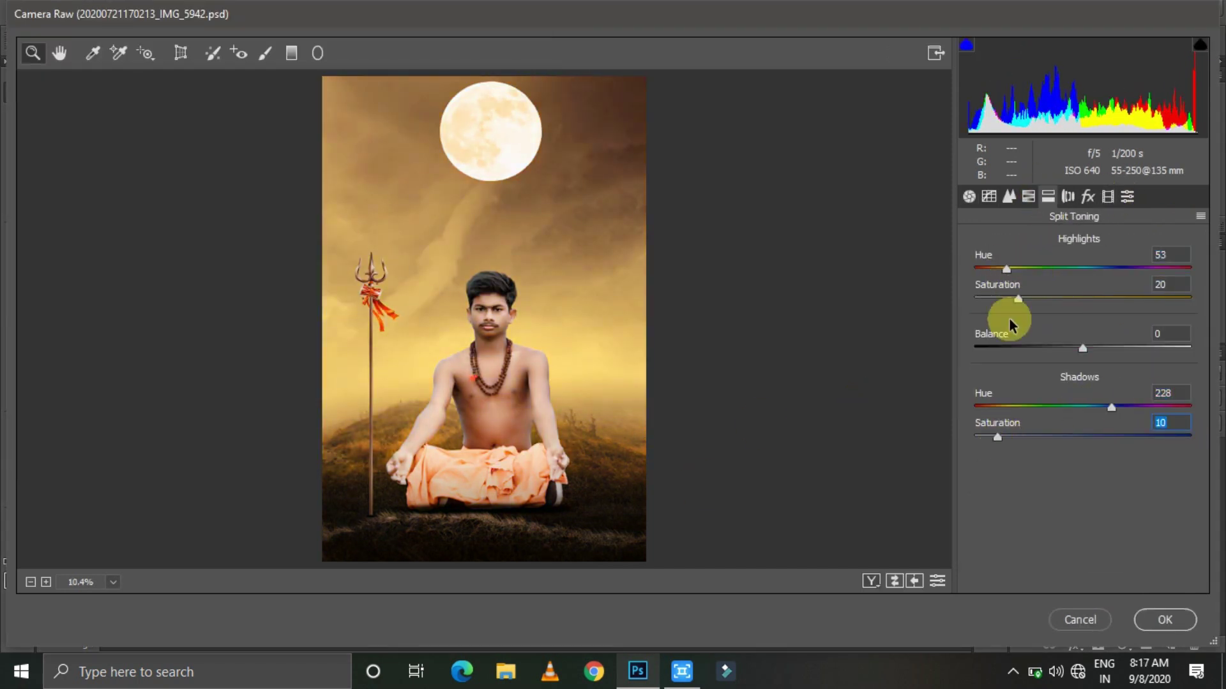
{"action": "left_click", "coordinate": [1028, 196]}
{"action": "left_click", "coordinate": [1038, 359]}
{"action": "left_click", "coordinate": [1108, 196]}
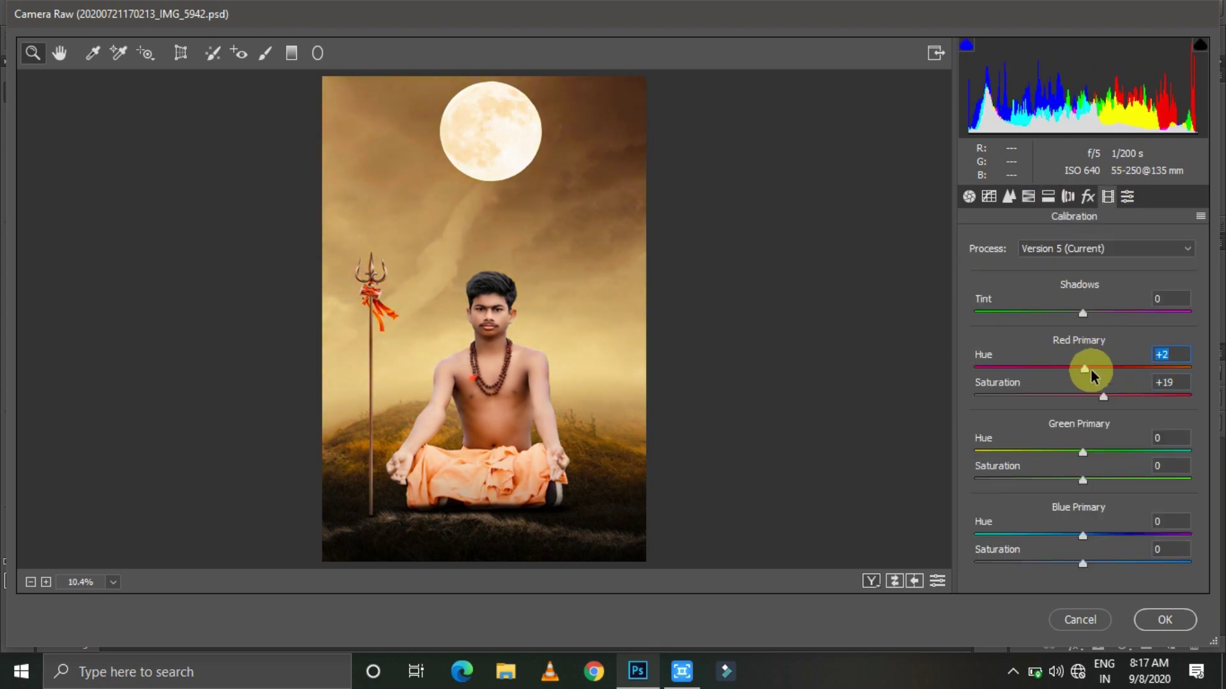
Raise the exposure of the radial filter over the moon to +2.50
{"action": "left_click", "coordinate": [504, 125]}
{"action": "left_click_drag", "start_coordinate": [1047, 324], "coordinate": [1103, 335]}
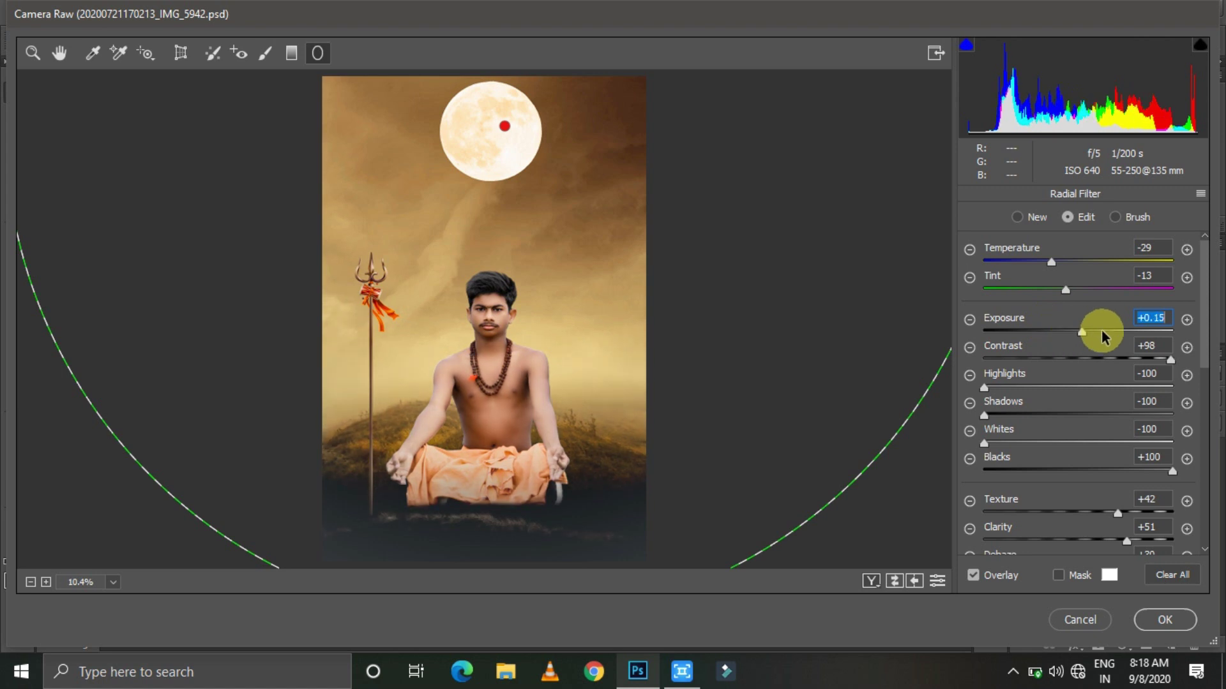
{"action": "type", "text": "2.5"}
{"action": "key", "text": "Return"}
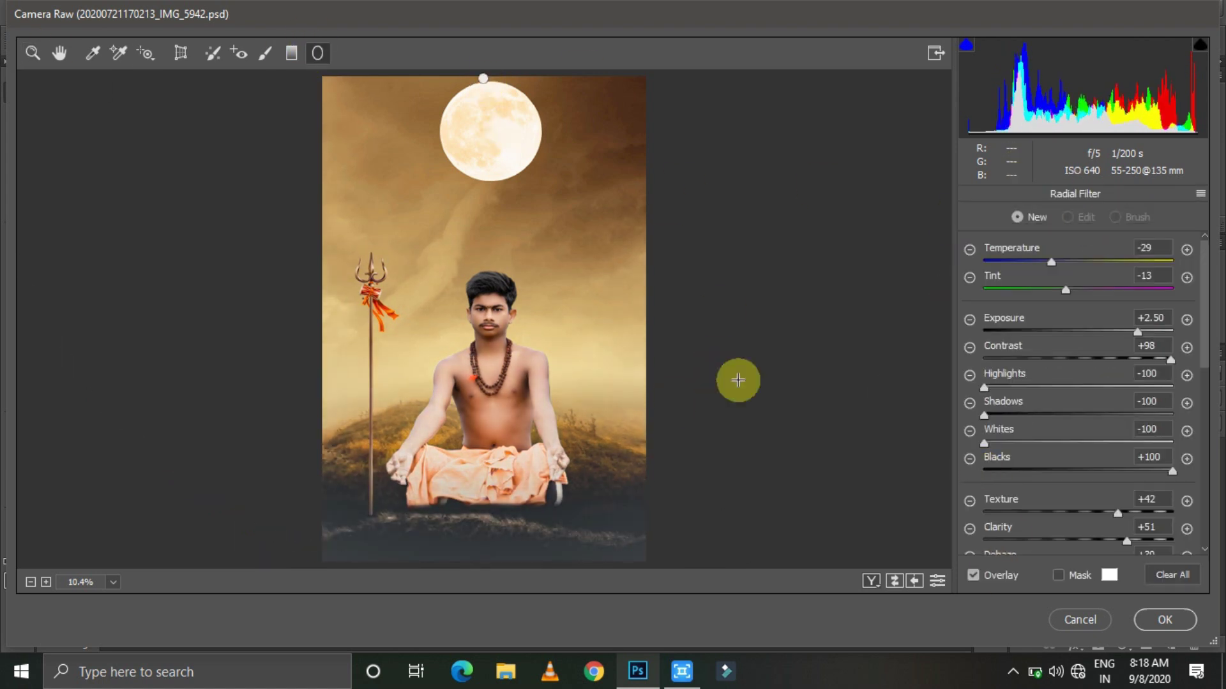
{"action": "key", "text": "z"}
Set the vignette amount to +11 and return to Load Settings for another preset
{"action": "left_click", "coordinate": [1087, 196]}
{"action": "left_click", "coordinate": [1170, 415]}
{"action": "type", "text": "95"}
{"action": "key", "text": "Return"}
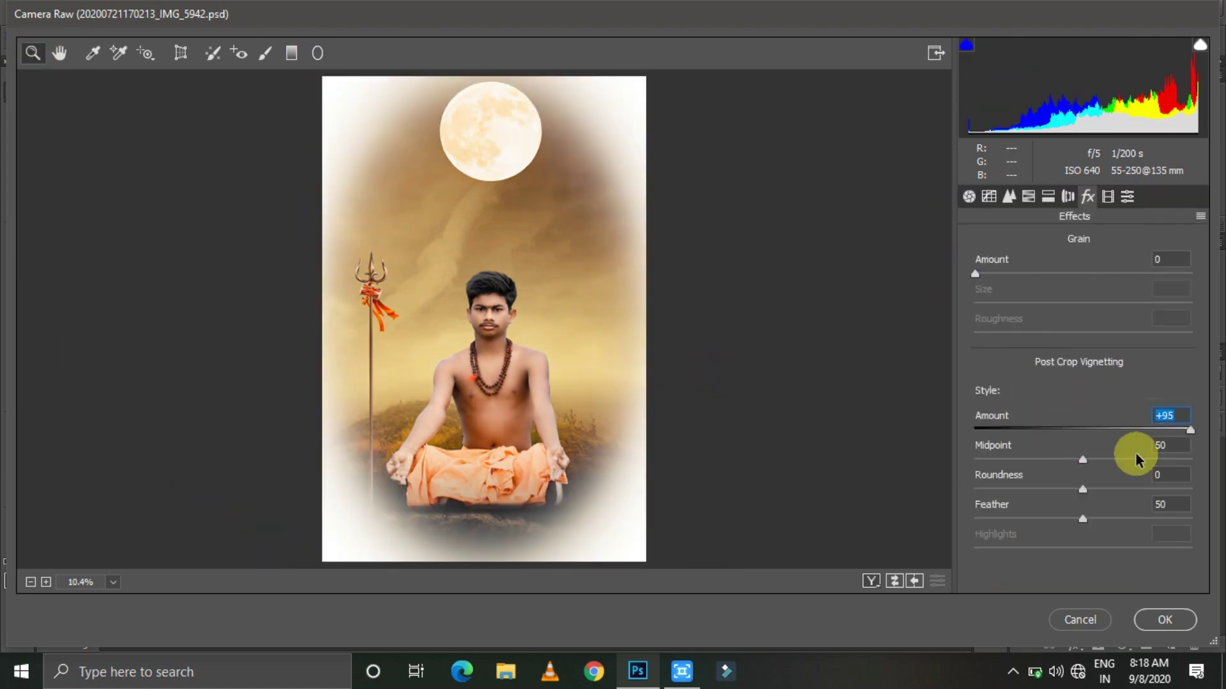
{"action": "type", "text": "11"}
{"action": "key", "text": "Return"}
{"action": "left_click", "coordinate": [1200, 216]}
{"action": "left_click", "coordinate": [936, 342]}
Load a preset from the Imagenomic Portraiture folder, then lower highlights and lift shadows
{"action": "left_click", "coordinate": [97, 71]}
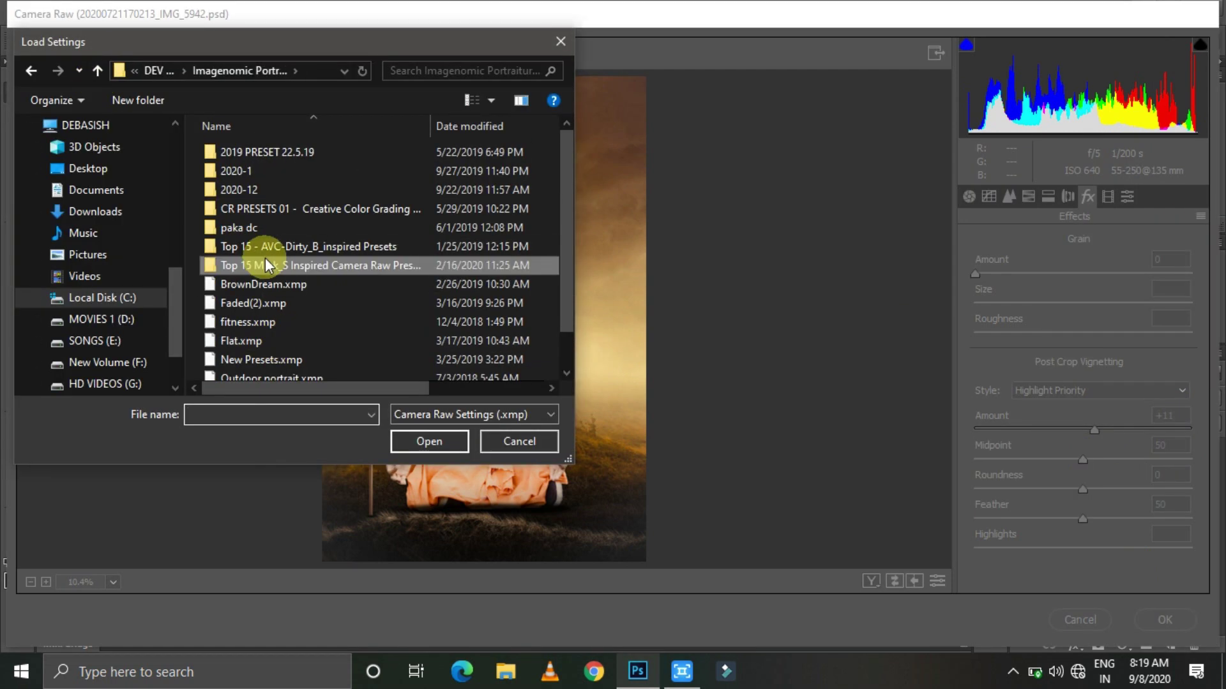
{"action": "double_click", "coordinate": [267, 266]}
{"action": "left_click_drag", "start_coordinate": [1110, 514], "coordinate": [1130, 514]}
{"action": "left_click", "coordinate": [515, 353]}
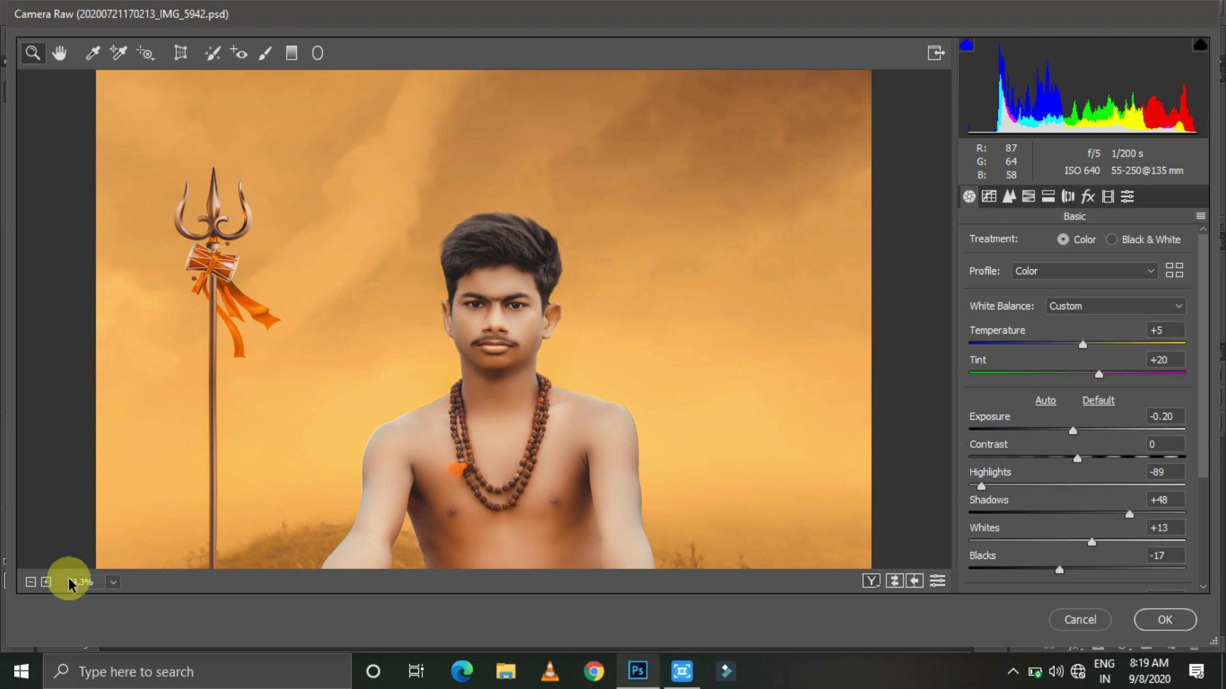
{"action": "left_click", "coordinate": [30, 582]}
{"action": "left_click", "coordinate": [205, 564]}
Set calibration primaries (Red -2/+25, Green +18/+11, Blue -12/+14) and apply the grading
{"action": "left_click", "coordinate": [1108, 196]}
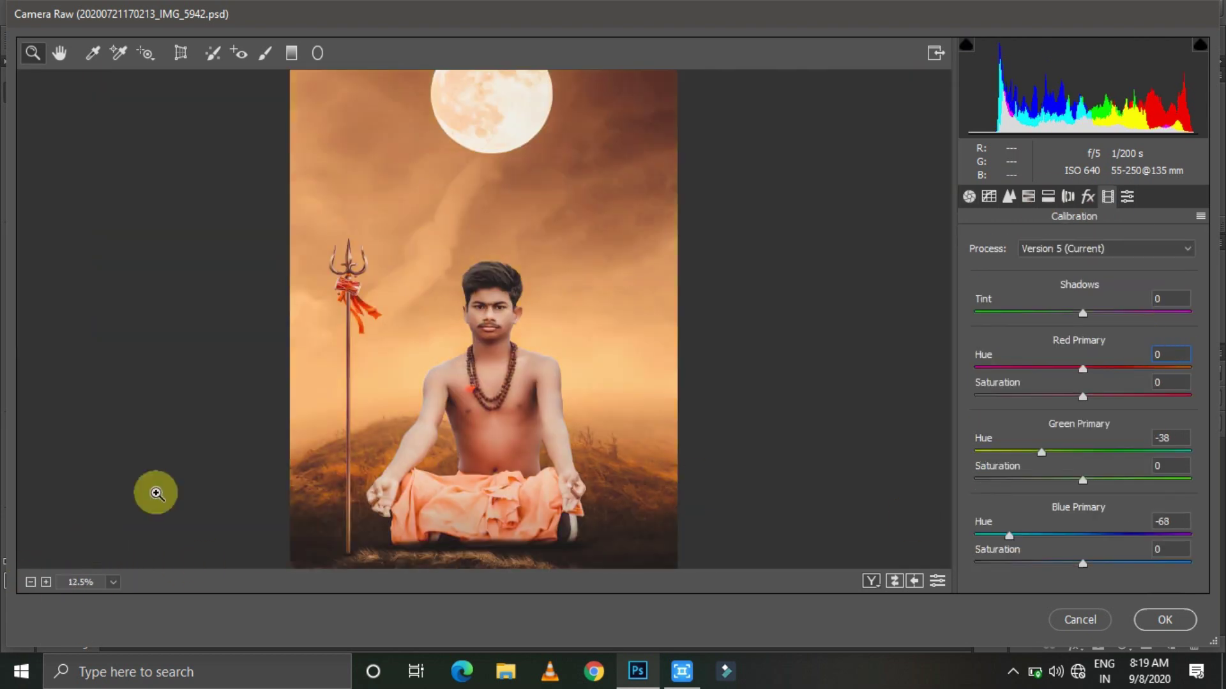
{"action": "left_click", "coordinate": [539, 402]}
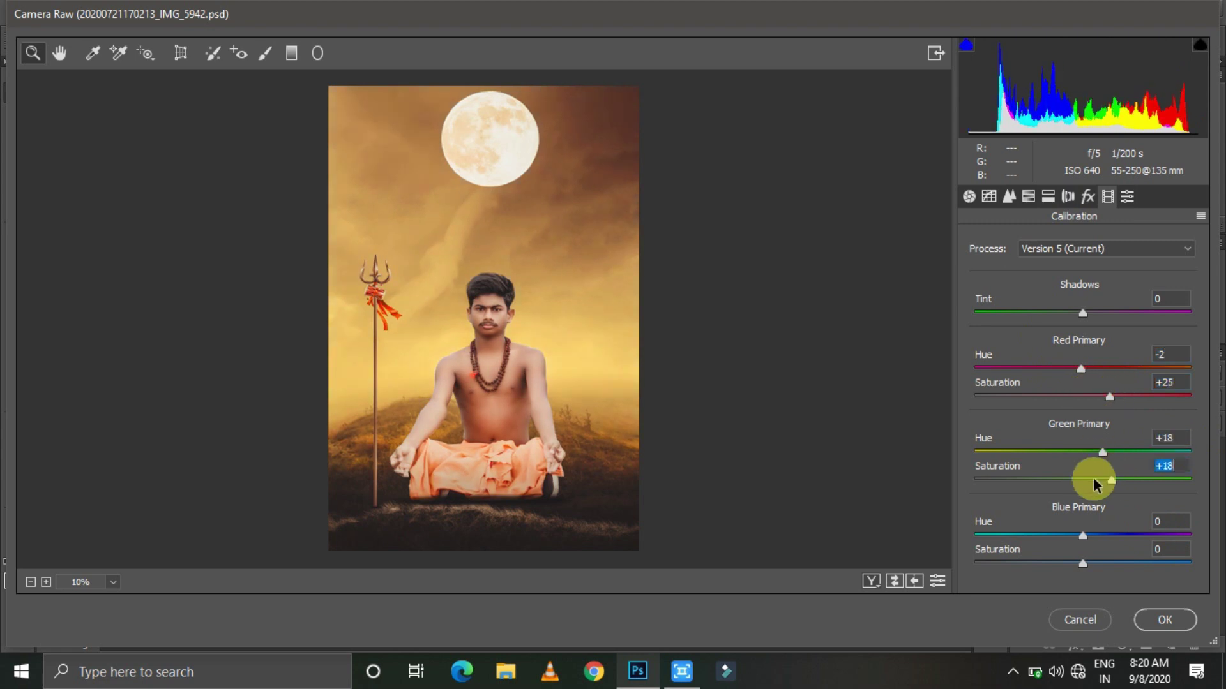
{"action": "left_click", "coordinate": [476, 379]}
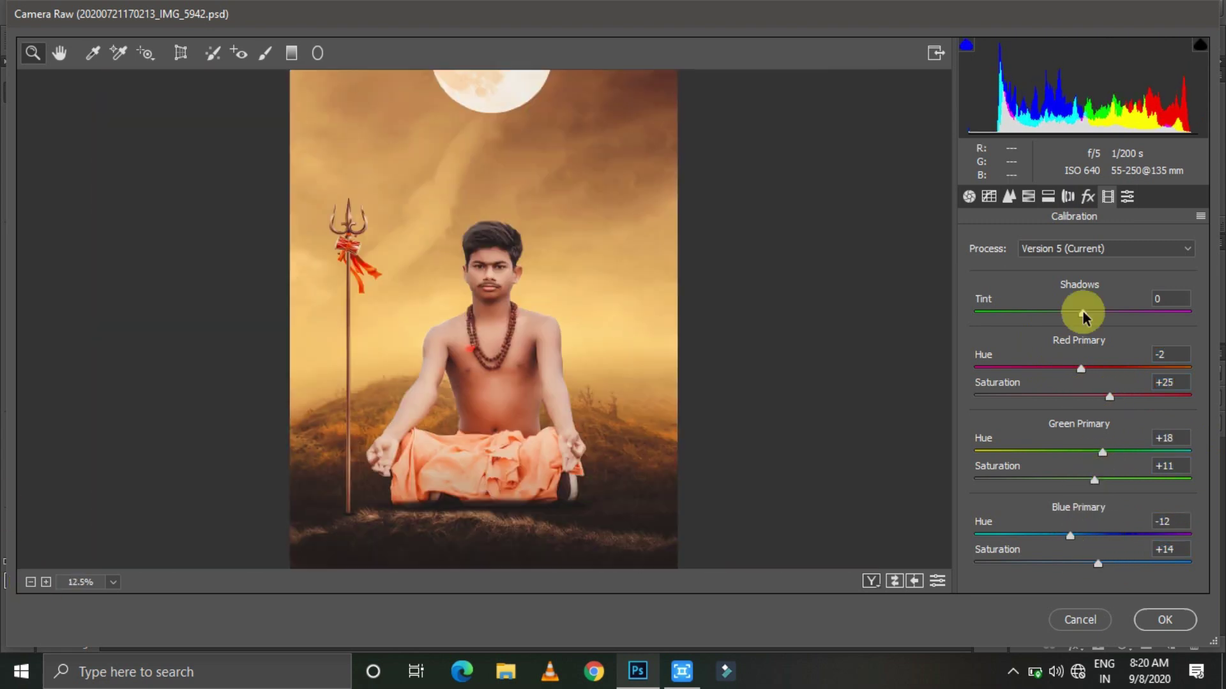
{"action": "key", "text": "Return"}
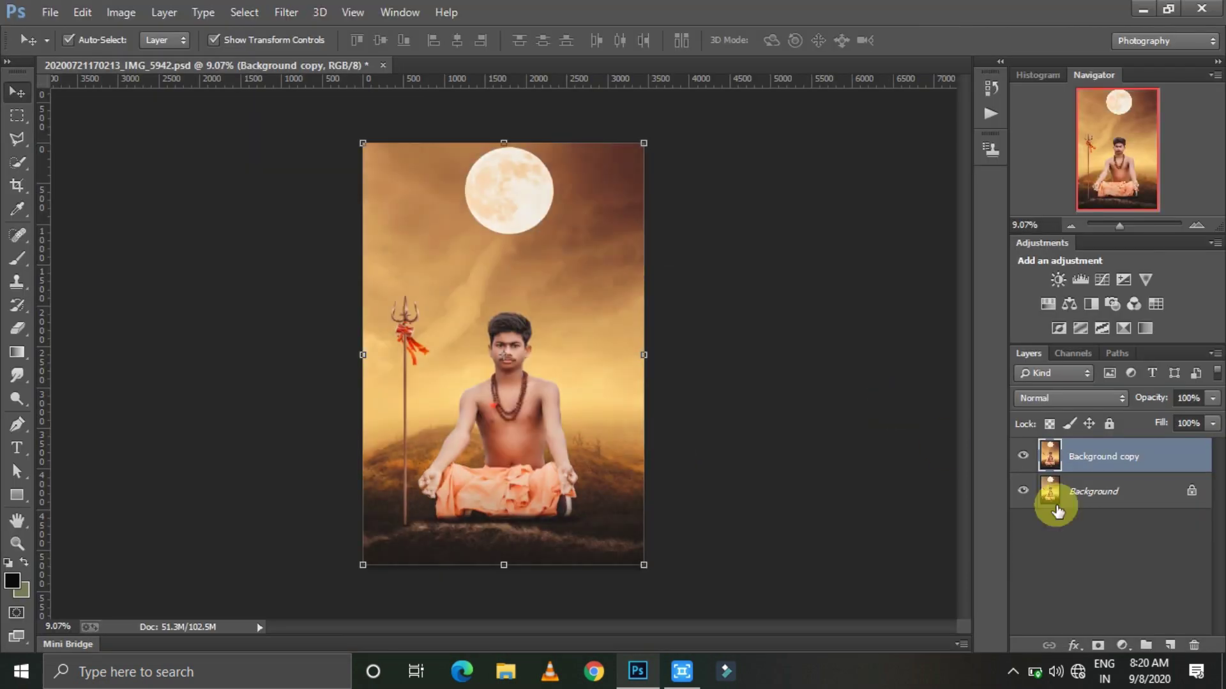
On a new layer, draw a black-to-transparent gradient with its first stop at 7%
{"action": "key", "text": "ctrl+shift+alt+n"}
{"action": "key", "text": "g"}
{"action": "right_click", "coordinate": [424, 262]}
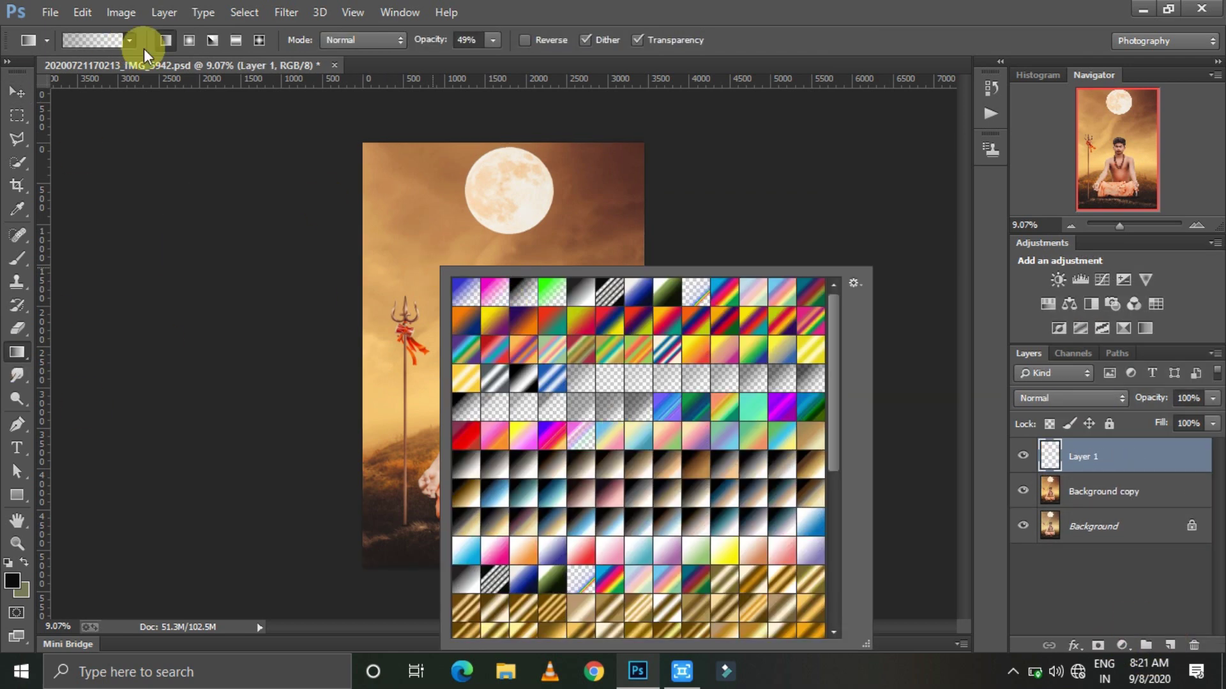
{"action": "left_click", "coordinate": [121, 40]}
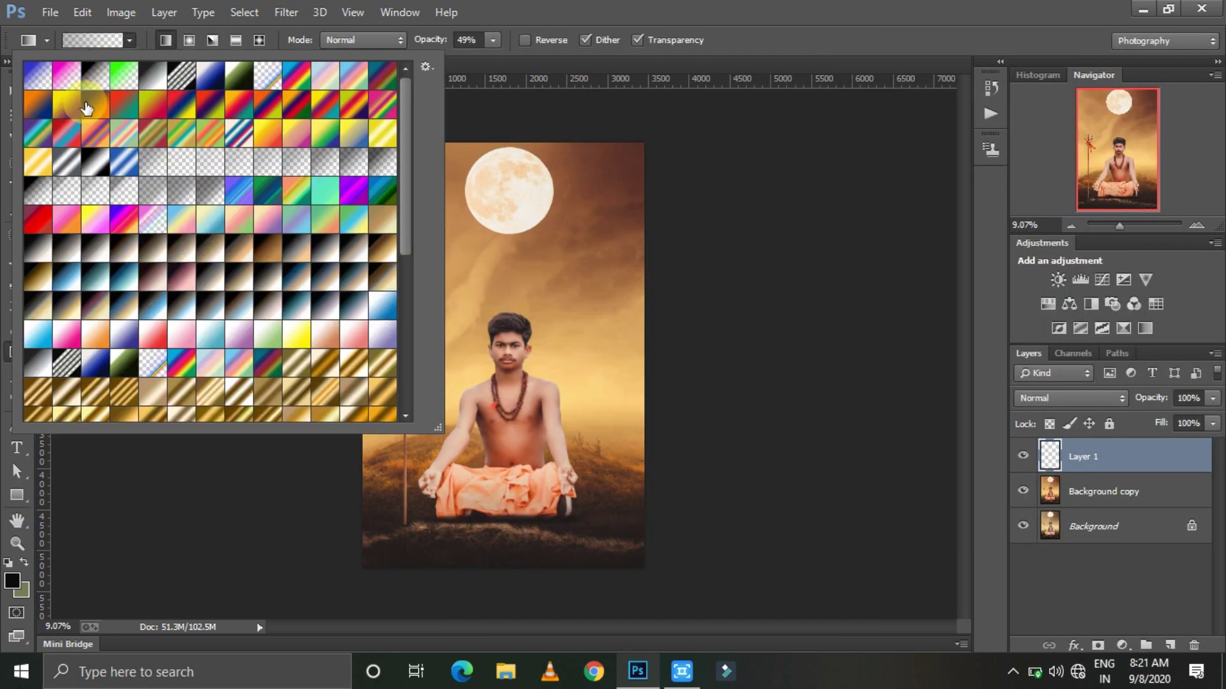
{"action": "left_click", "coordinate": [1086, 161]}
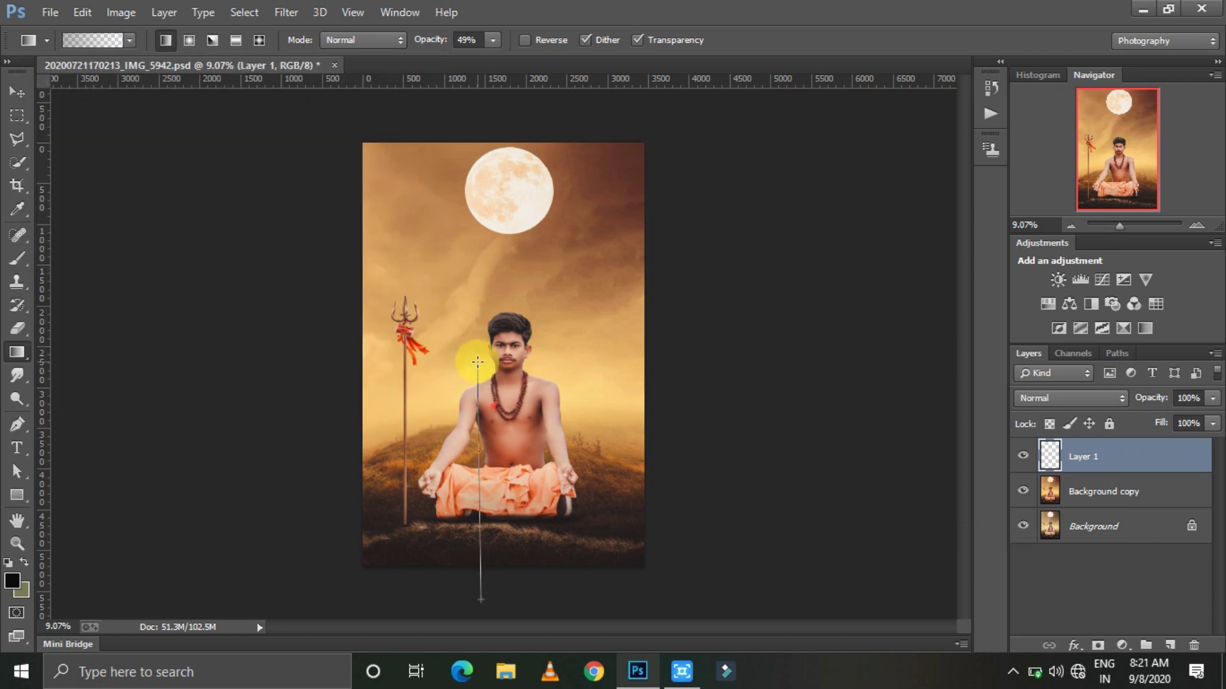
{"action": "left_click_drag", "start_coordinate": [478, 362], "coordinate": [481, 600]}
{"action": "key", "text": "ctrl+z"}
{"action": "left_click", "coordinate": [128, 40]}
{"action": "scroll", "coordinate": [99, 83], "scroll_direction": "down", "scroll_amount": 5}
{"action": "left_click_drag", "start_coordinate": [758, 415], "coordinate": [783, 415]}
{"action": "double_click", "coordinate": [783, 415]}
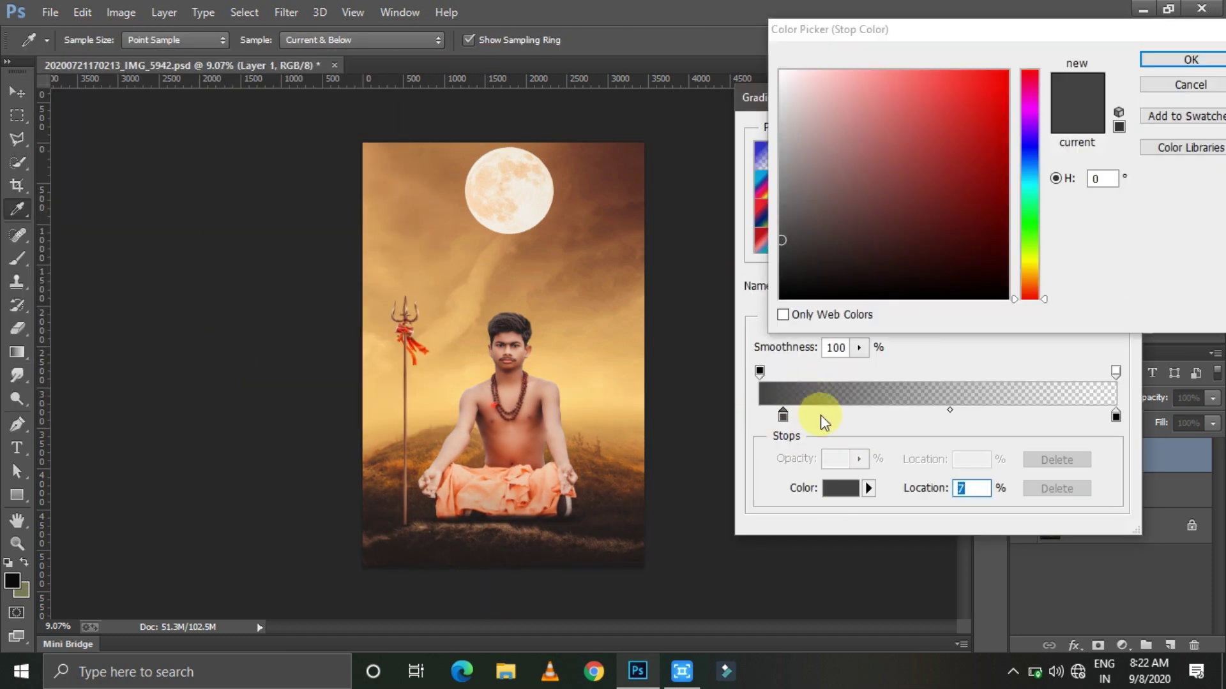
{"action": "key", "text": "Return"}
{"action": "left_click", "coordinate": [1094, 127]}
Squash the gradient into a dark band near the bottom of the image
{"action": "key", "text": "ctrl+t"}
{"action": "left_click_drag", "start_coordinate": [738, 299], "coordinate": [554, 484]}
{"action": "key", "text": "Return"}
{"action": "left_click_drag", "start_coordinate": [1132, 224], "coordinate": [1121, 224]}
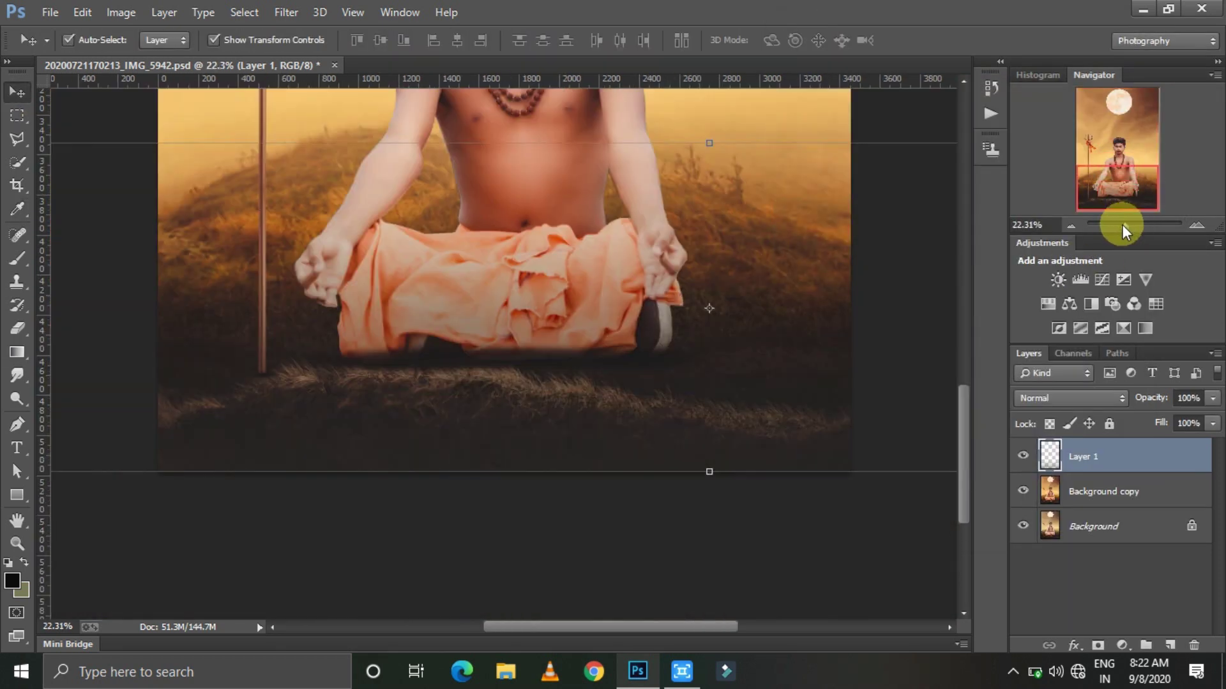
Brush a dark shadow beneath the seated man's cloth on a new layer
{"action": "key", "text": "ctrl+shift+alt+n"}
{"action": "left_click", "coordinate": [18, 259]}
{"action": "left_click_drag", "start_coordinate": [361, 365], "coordinate": [639, 366]}
{"action": "left_click_drag", "start_coordinate": [1120, 224], "coordinate": [1118, 225]}
{"action": "double_click", "coordinate": [1149, 527]}
{"action": "left_click", "coordinate": [1086, 458]}
Paint a dark band across the bottom with a 489 px brush and Gaussian-blur it
{"action": "key", "text": "ctrl+shift+alt+n"}
{"action": "right_click", "coordinate": [636, 362]}
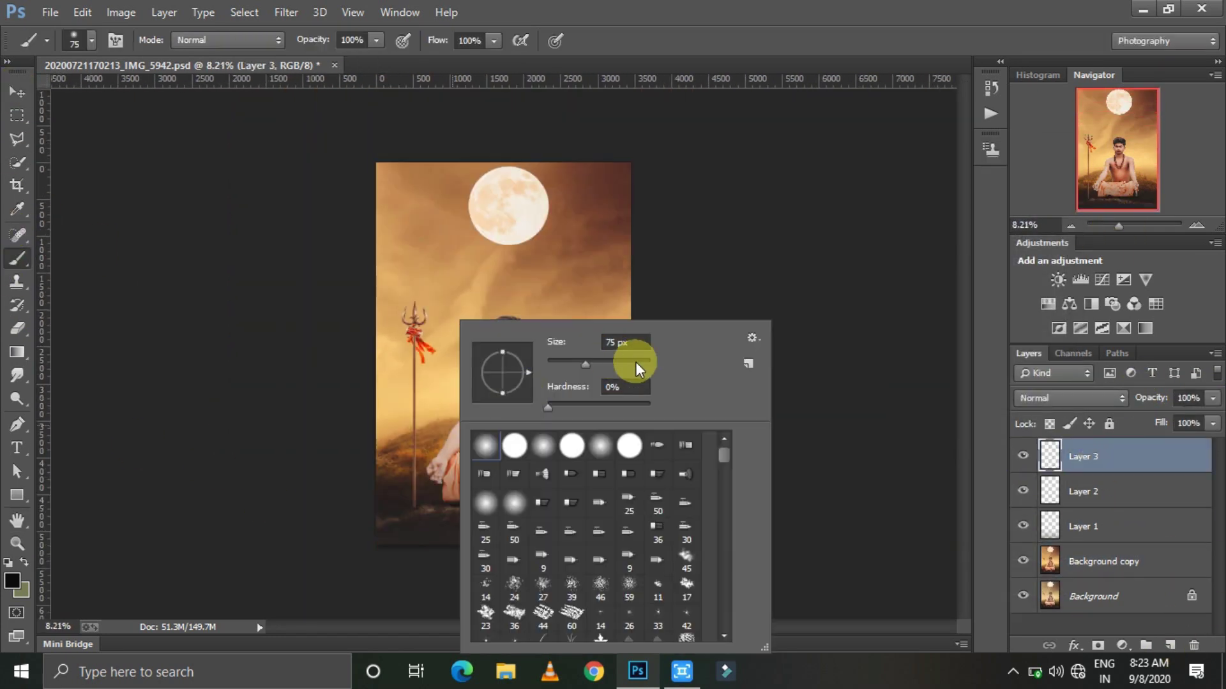
{"action": "left_click", "coordinate": [636, 362]}
{"action": "left_click_drag", "start_coordinate": [383, 511], "coordinate": [568, 522]}
{"action": "key", "text": "v"}
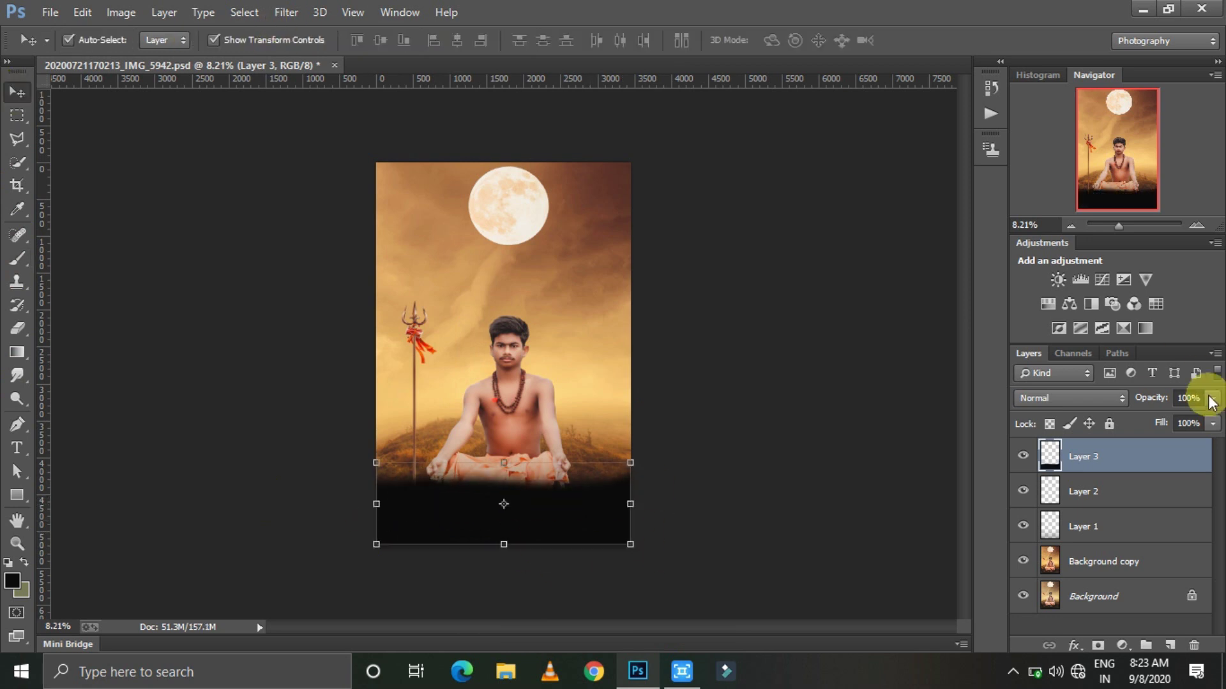
{"action": "key", "text": "ctrl+alt+f"}
{"action": "key", "text": "Return"}
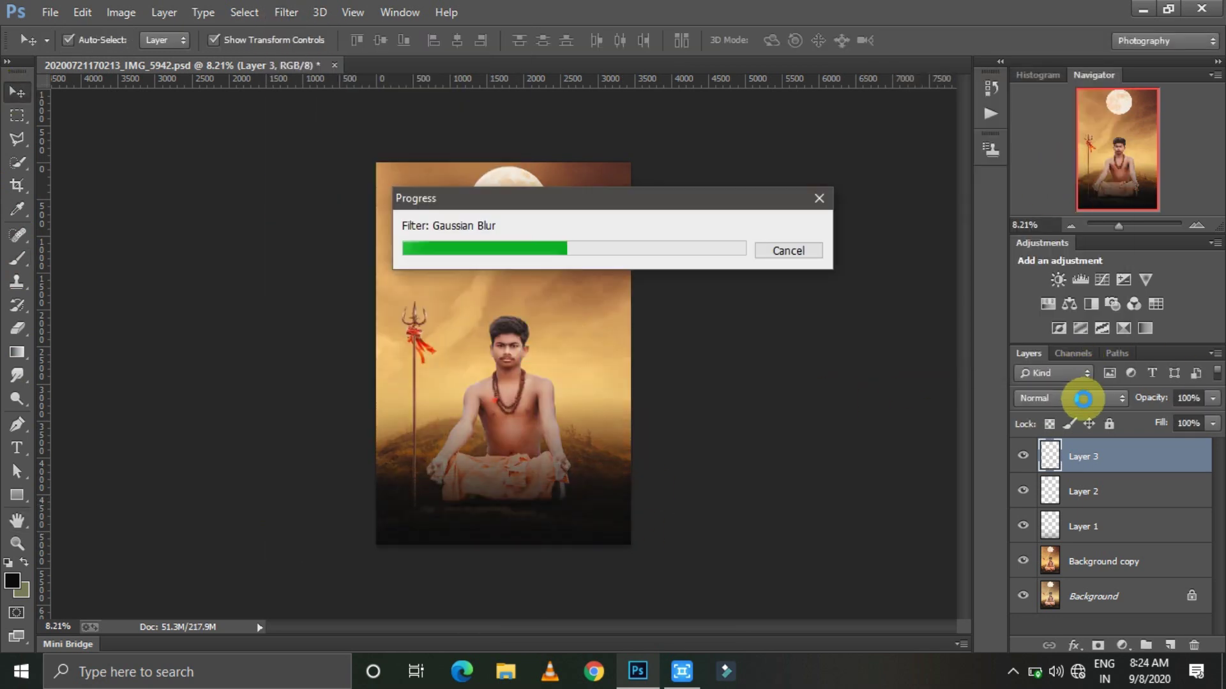
{"action": "scroll", "coordinate": [492, 361], "scroll_direction": "up", "scroll_amount": 3}
{"action": "scroll", "coordinate": [639, 460], "scroll_direction": "down", "scroll_amount": 3}
{"action": "key", "text": "t"}
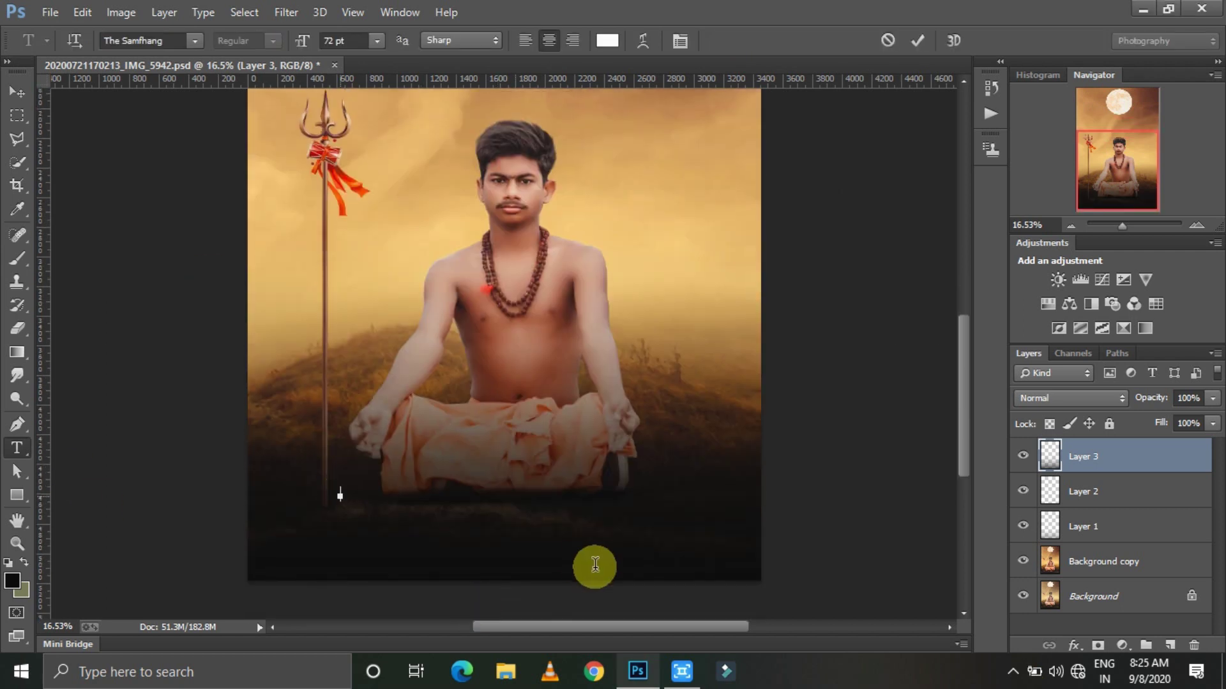
Add the title 'Har Har Mahadev', enlarge it and set it in the Stencil font
{"action": "left_click", "coordinate": [595, 565]}
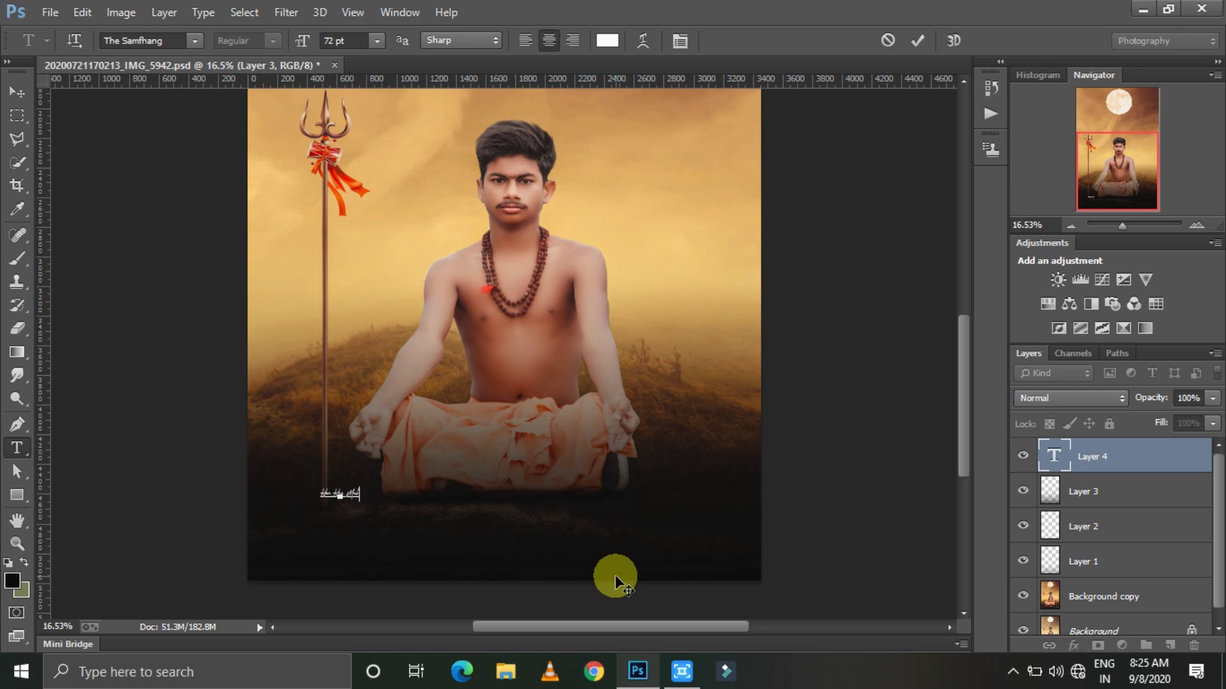
{"action": "mouse_move", "coordinate": [364, 499]}
{"action": "left_mouse_down"}
{"action": "mouse_move", "coordinate": [545, 580]}
{"action": "mouse_move", "coordinate": [670, 482]}
{"action": "left_mouse_up"}
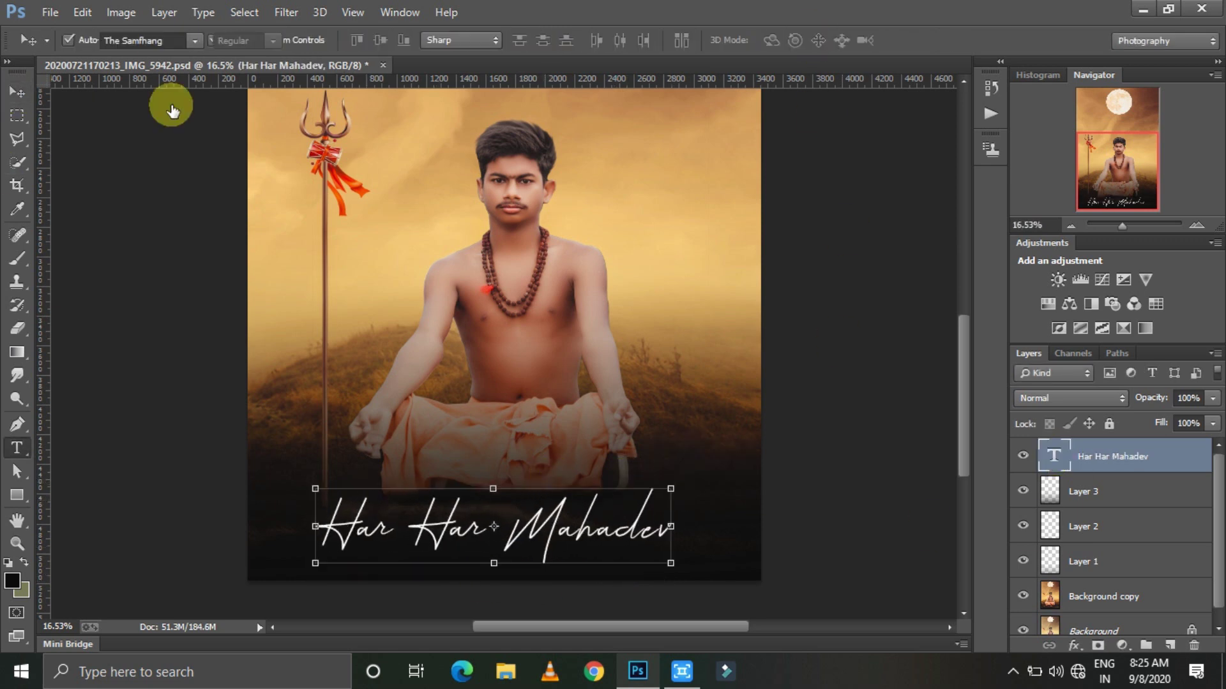
{"action": "left_click", "coordinate": [195, 41]}
{"action": "left_click", "coordinate": [233, 109]}
{"action": "left_click", "coordinate": [194, 40]}
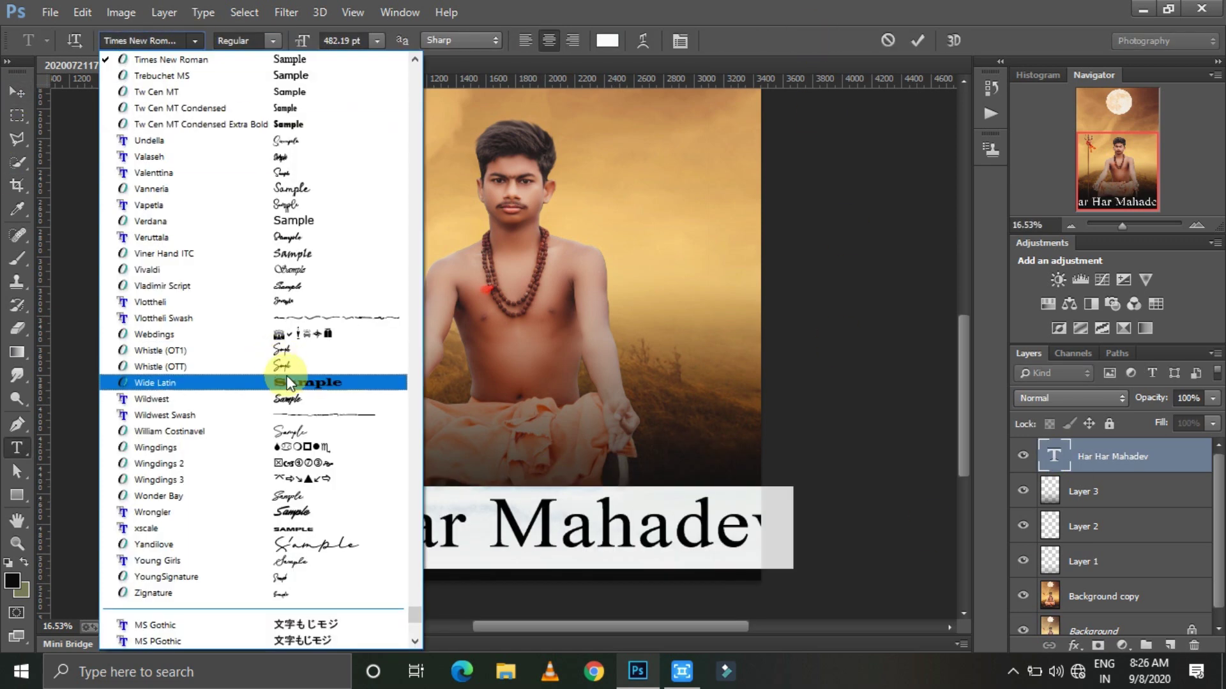
{"action": "left_click", "coordinate": [191, 374]}
{"action": "key", "text": "ctrl+Return"}
Scale the title taller and fit it across the poster's dark bottom
{"action": "key", "text": "ctrl+t"}
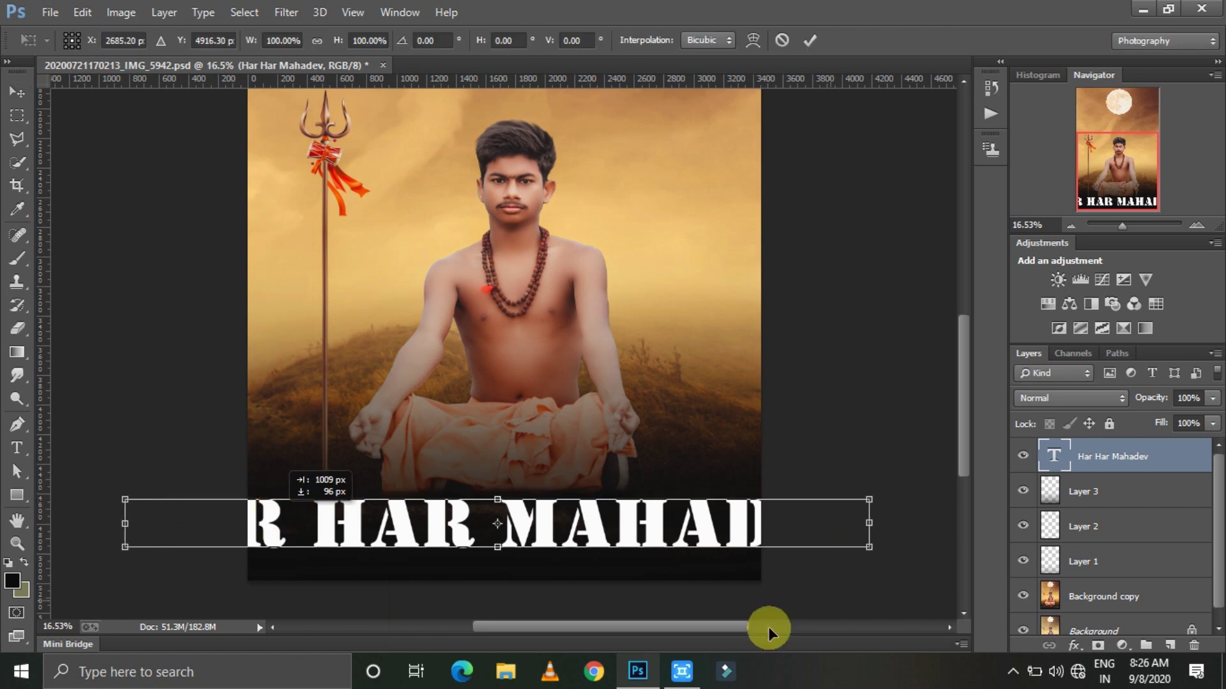
{"action": "left_click_drag", "start_coordinate": [186, 501], "coordinate": [186, 528]}
{"action": "left_click_drag", "start_coordinate": [810, 556], "coordinate": [743, 558]}
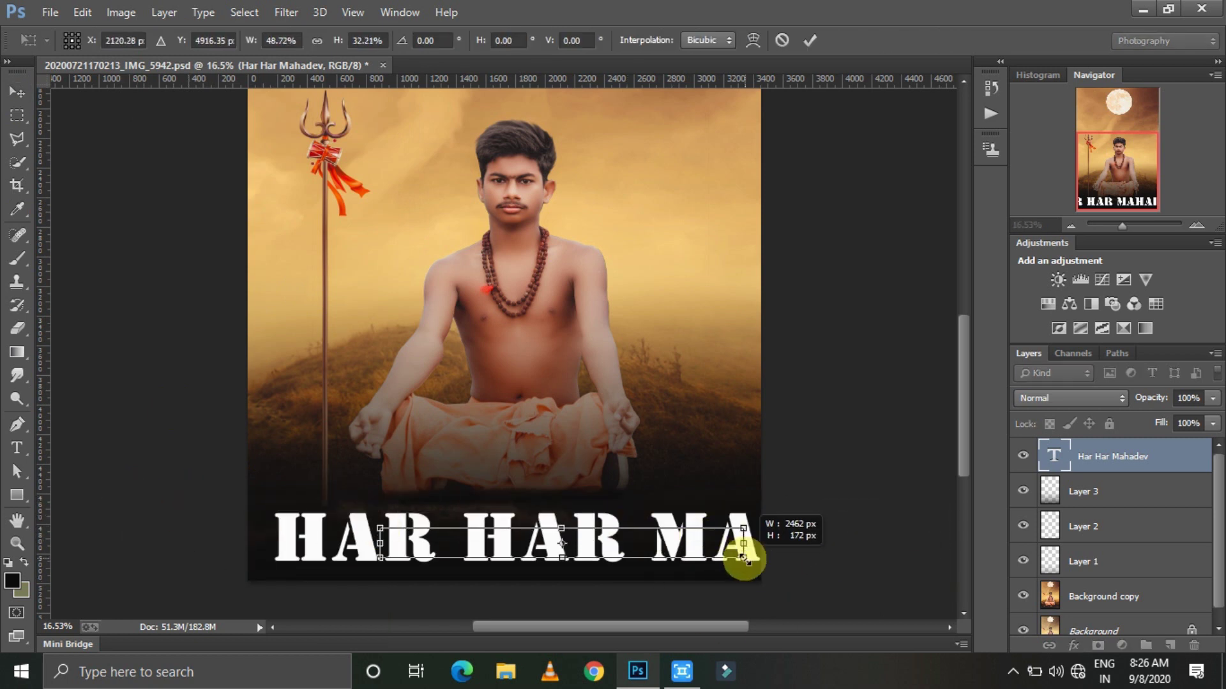
{"action": "mouse_move", "coordinate": [562, 529]}
{"action": "left_mouse_down"}
{"action": "mouse_move", "coordinate": [568, 503]}
{"action": "mouse_move", "coordinate": [544, 575]}
{"action": "left_mouse_up"}
{"action": "left_click", "coordinate": [809, 40]}
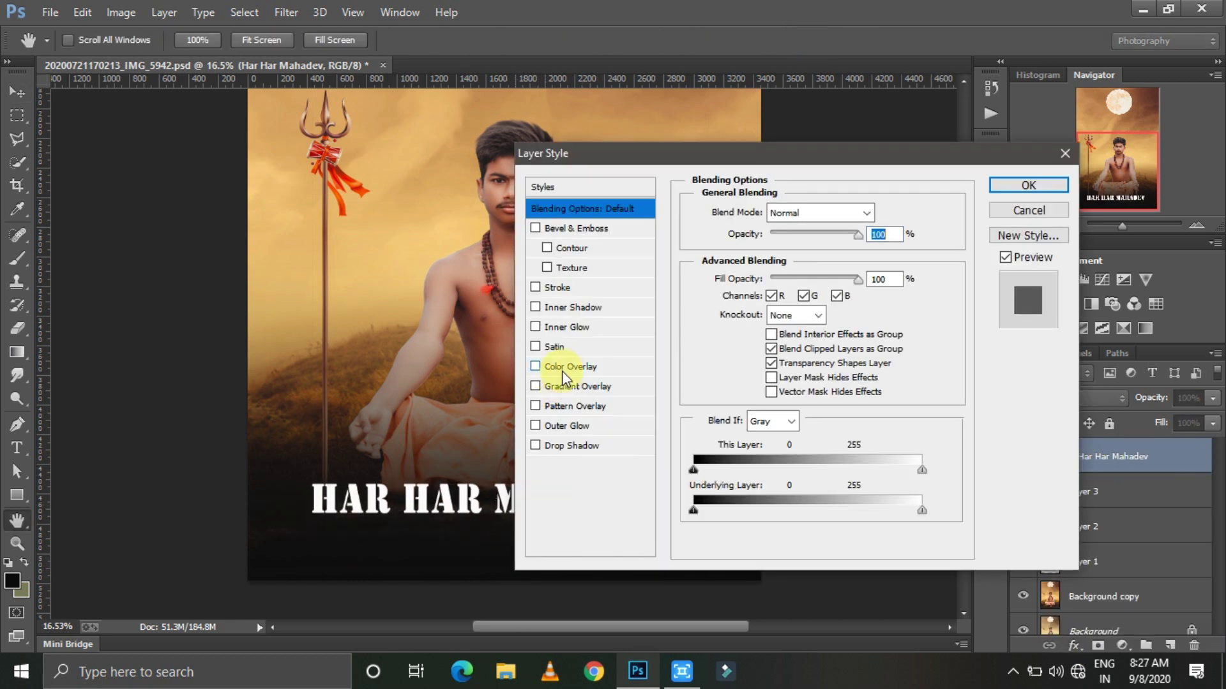
{"action": "left_click", "coordinate": [562, 367]}
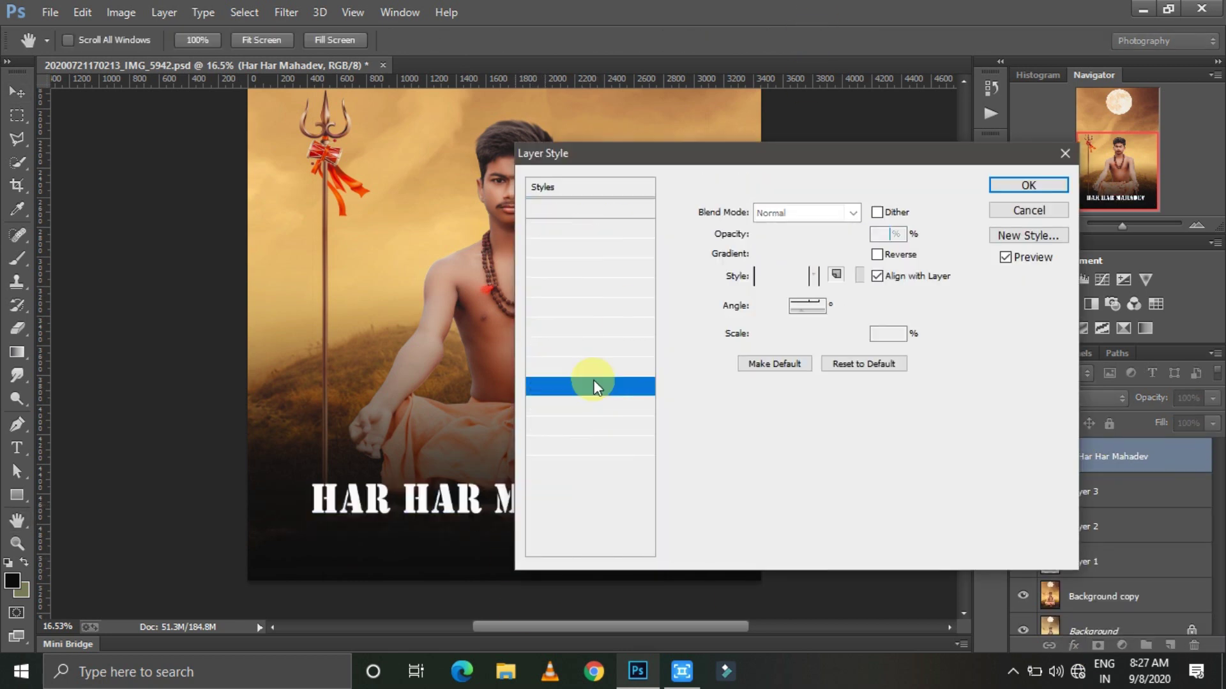
Give the title a Sepia Antique gradient overlay and lower its fill to 53%
{"action": "left_click", "coordinate": [811, 272]}
{"action": "left_click", "coordinate": [889, 205]}
{"action": "left_click", "coordinate": [1097, 132]}
{"action": "left_click", "coordinate": [1024, 184]}
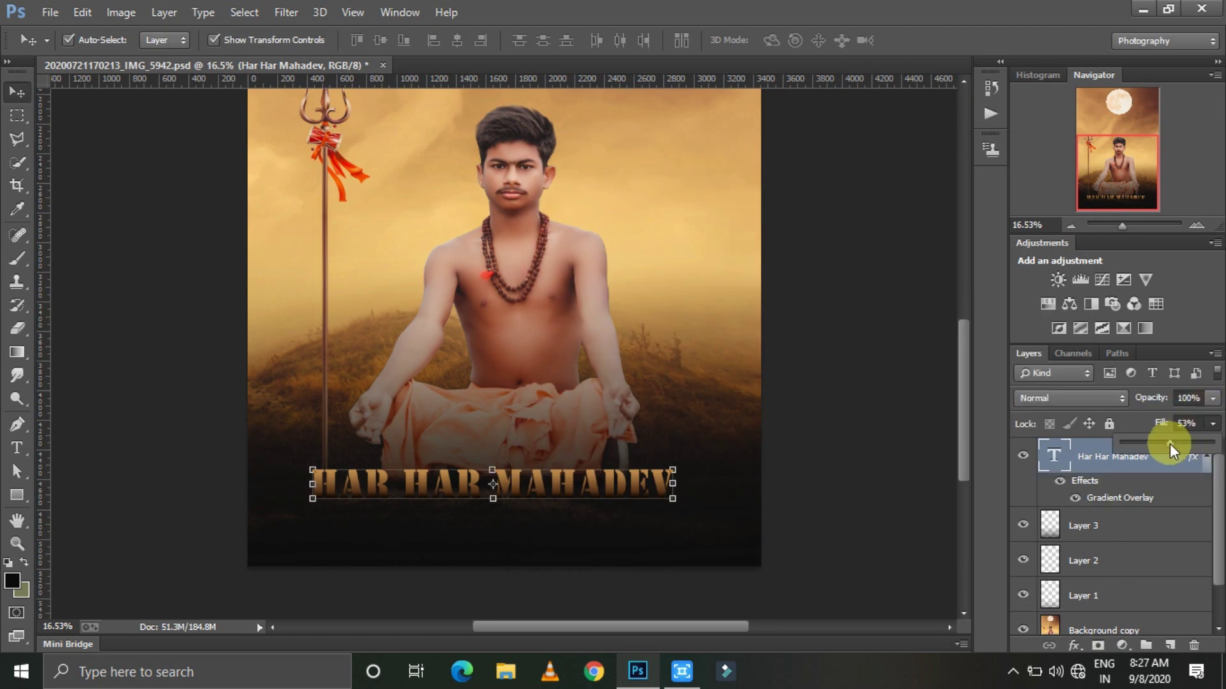
{"action": "left_click_drag", "start_coordinate": [1122, 226], "coordinate": [1124, 226]}
Embed the DESIGN BY DEV CREATION credit image from LOGO and place it beneath the title
{"action": "left_click", "coordinate": [50, 12]}
{"action": "left_click", "coordinate": [96, 262]}
{"action": "double_click", "coordinate": [363, 268]}
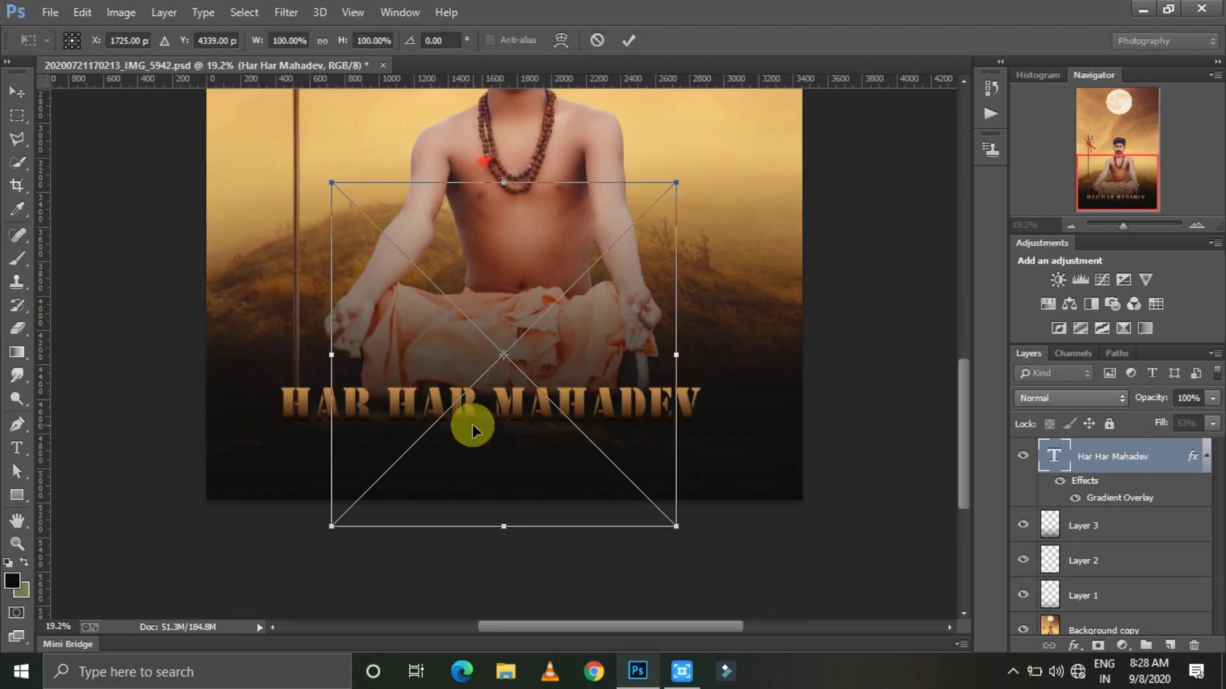
{"action": "left_click", "coordinate": [628, 40]}
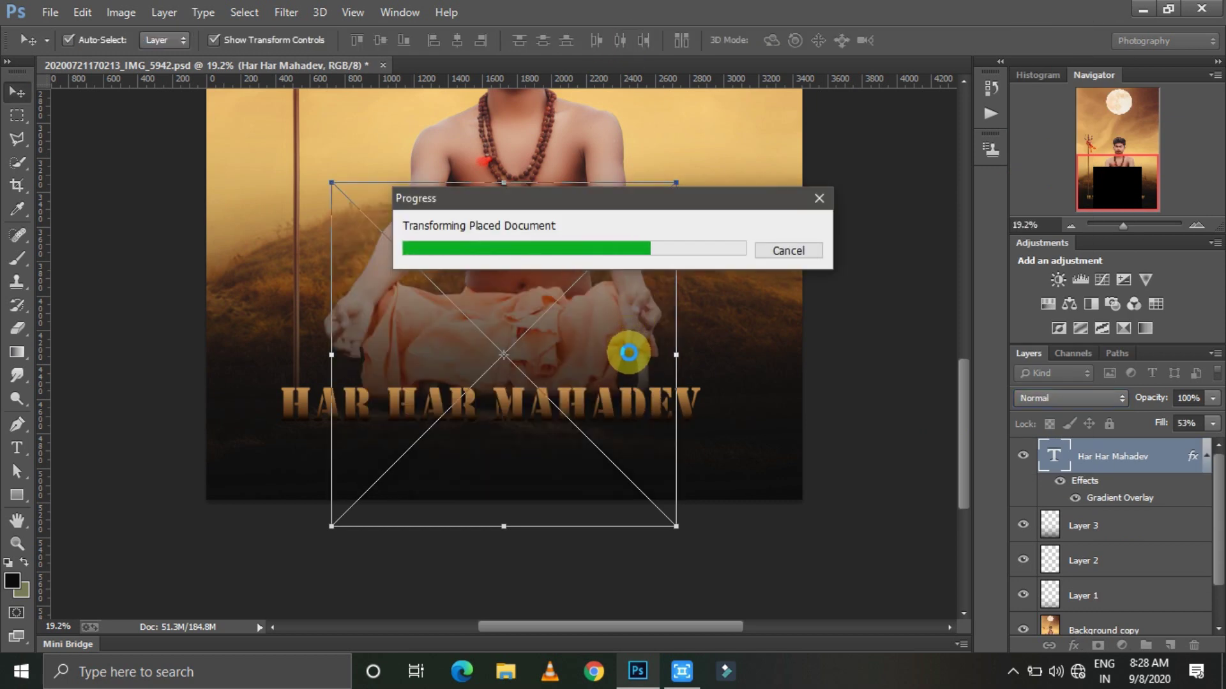
{"action": "key", "text": "ctrl+t"}
{"action": "left_click_drag", "start_coordinate": [266, 170], "coordinate": [244, 114]}
{"action": "left_click_drag", "start_coordinate": [528, 602], "coordinate": [536, 618]}
{"action": "left_click_drag", "start_coordinate": [508, 109], "coordinate": [509, 87]}
{"action": "left_click_drag", "start_coordinate": [523, 204], "coordinate": [517, 272]}
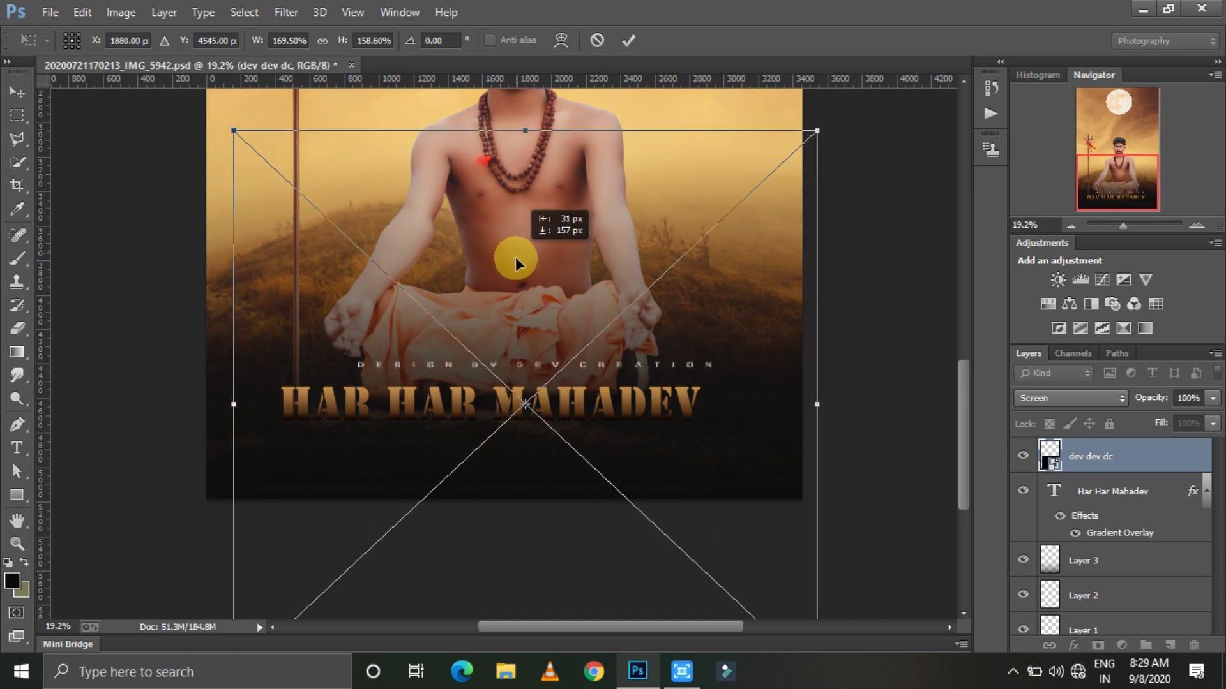
{"action": "key", "text": "shift+Up"}
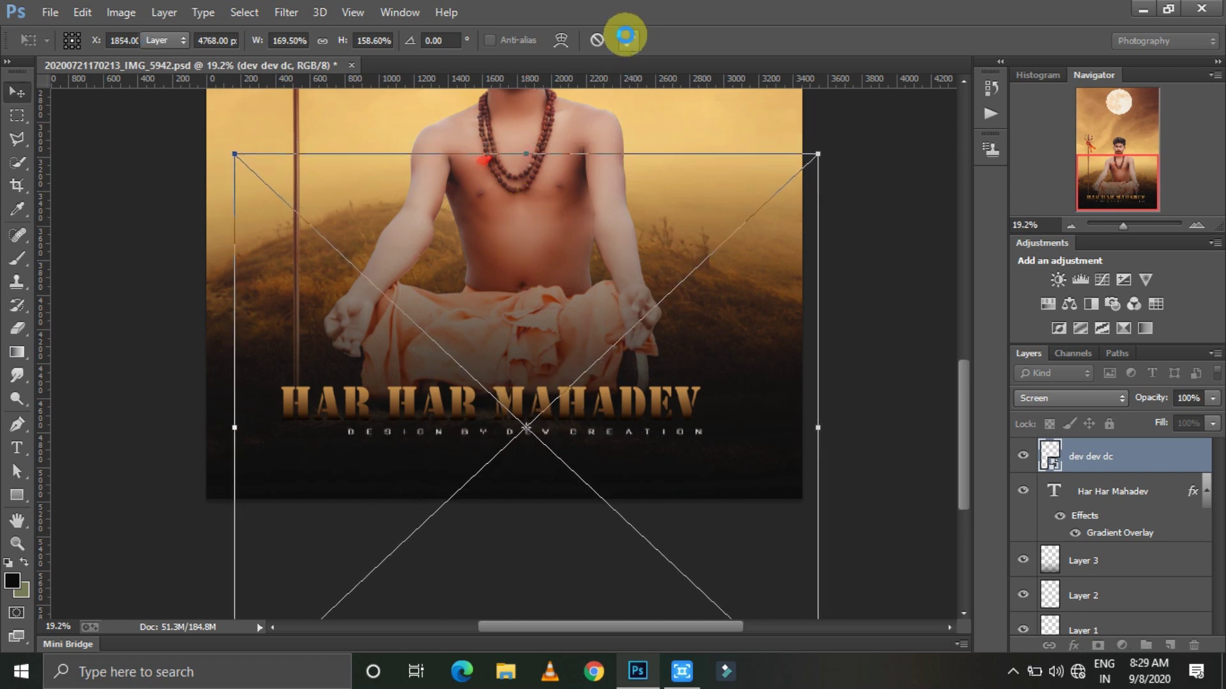
{"action": "left_click", "coordinate": [626, 40]}
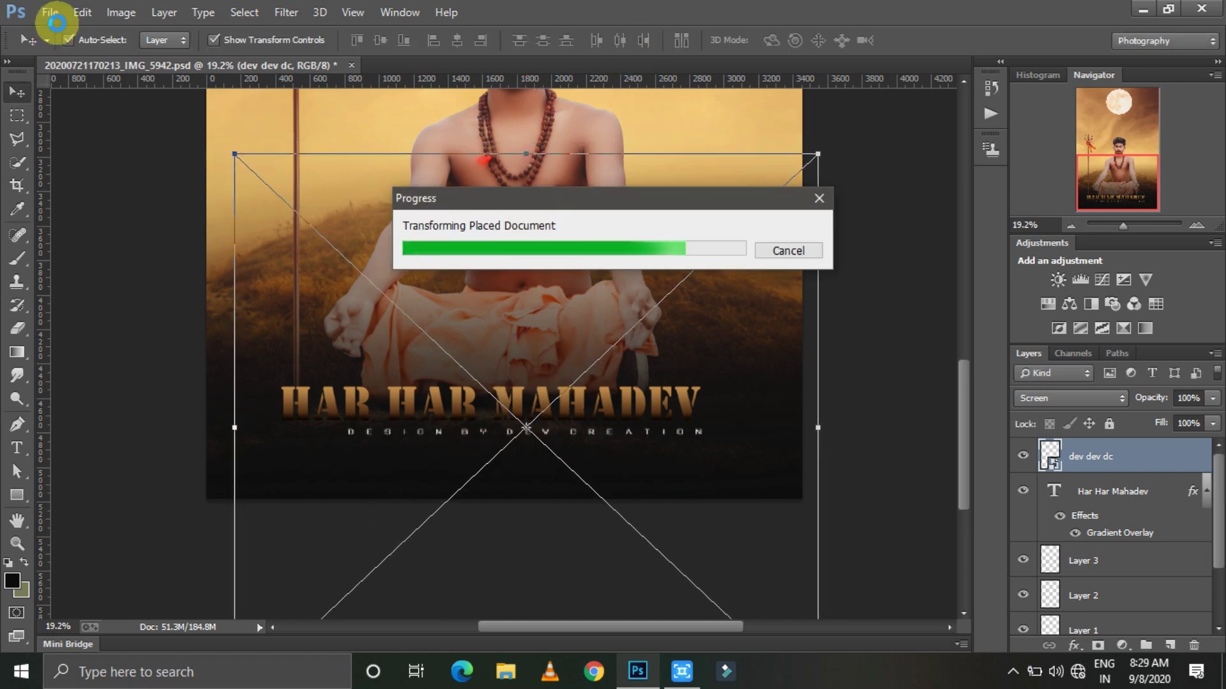
Embed the logo from LOGO IN DC EDITZ in the poster's bottom-right corner
{"action": "left_click", "coordinate": [51, 13]}
{"action": "left_click", "coordinate": [77, 279]}
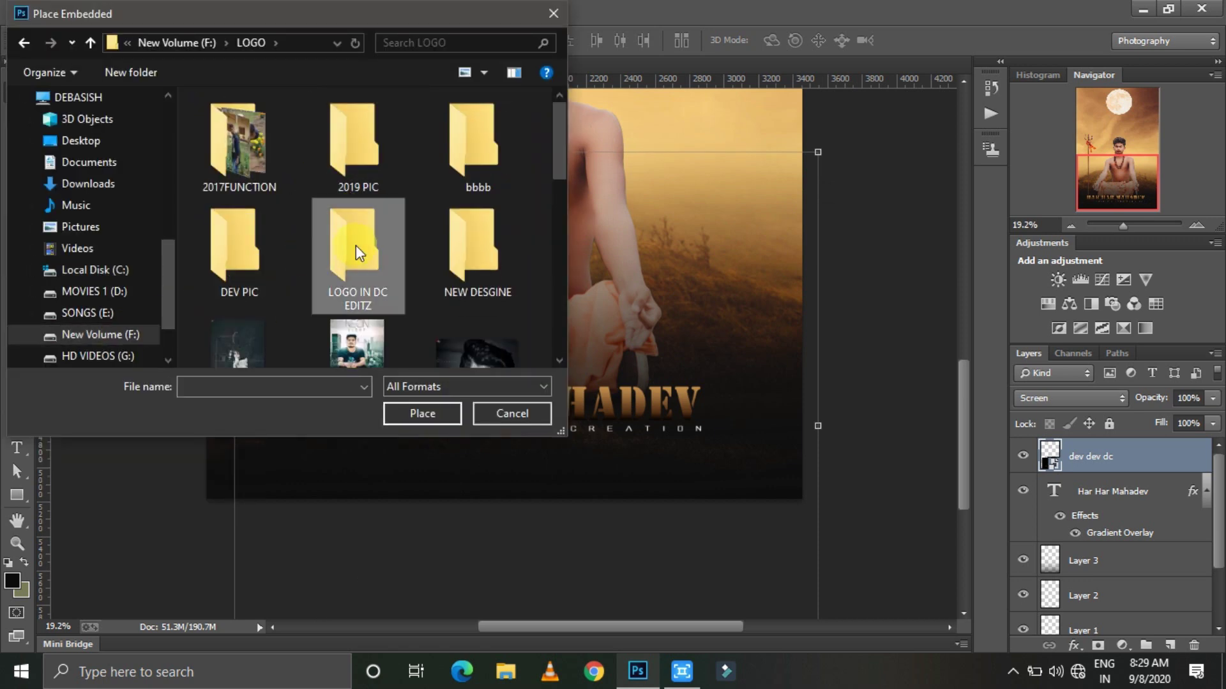
{"action": "double_click", "coordinate": [357, 252]}
{"action": "double_click", "coordinate": [493, 189]}
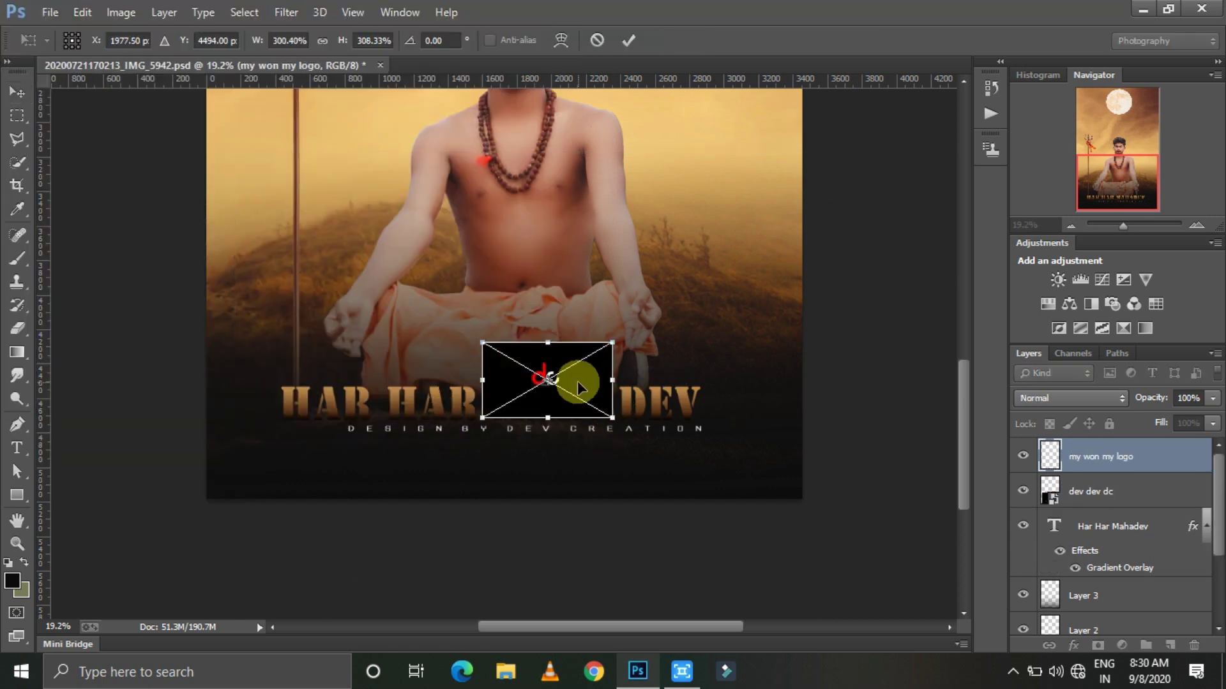
{"action": "left_click_drag", "start_coordinate": [577, 381], "coordinate": [816, 493]}
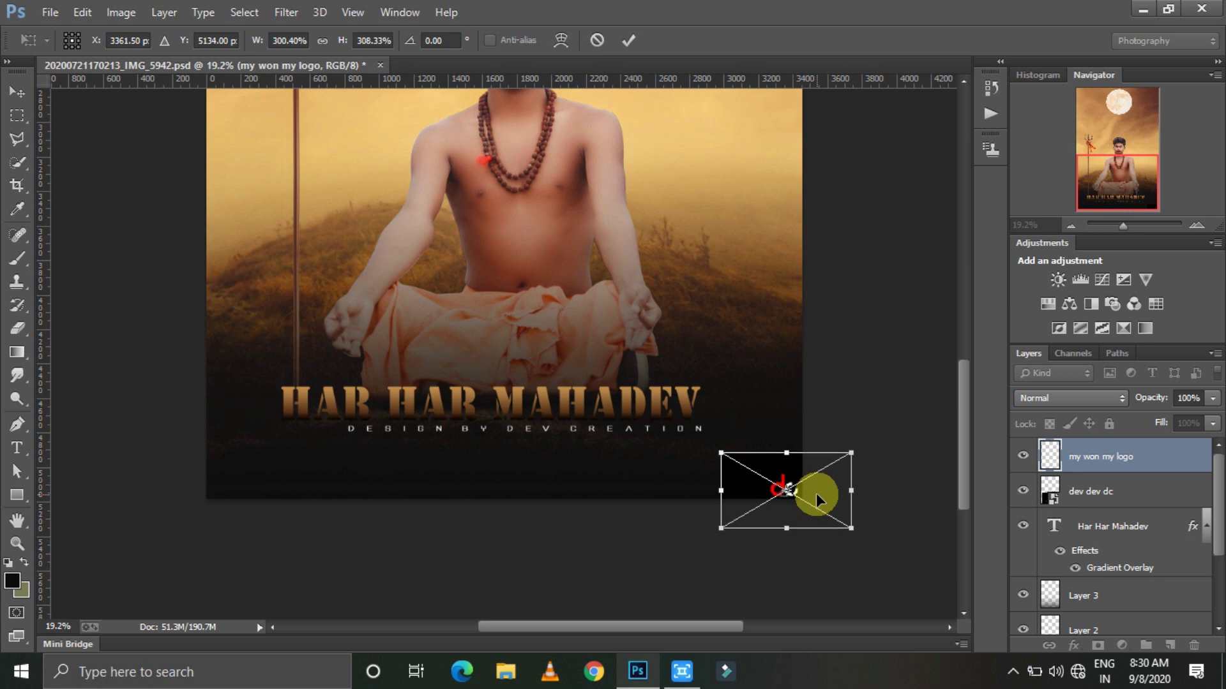
{"action": "left_click", "coordinate": [629, 40]}
Embed the signature logo image as another layer
{"action": "scroll", "coordinate": [254, 205], "scroll_direction": "up", "scroll_amount": 3}
{"action": "left_click", "coordinate": [50, 13]}
{"action": "left_click", "coordinate": [96, 269]}
{"action": "double_click", "coordinate": [246, 333]}
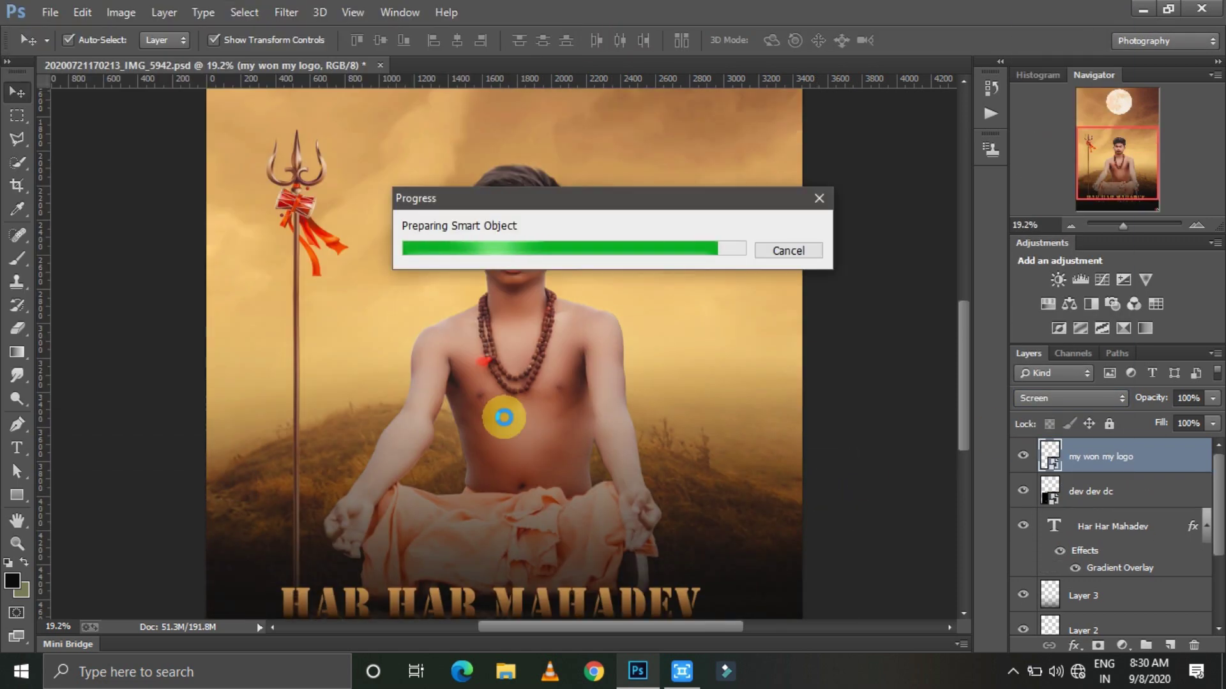
{"action": "left_click_drag", "start_coordinate": [1118, 230], "coordinate": [1113, 229]}
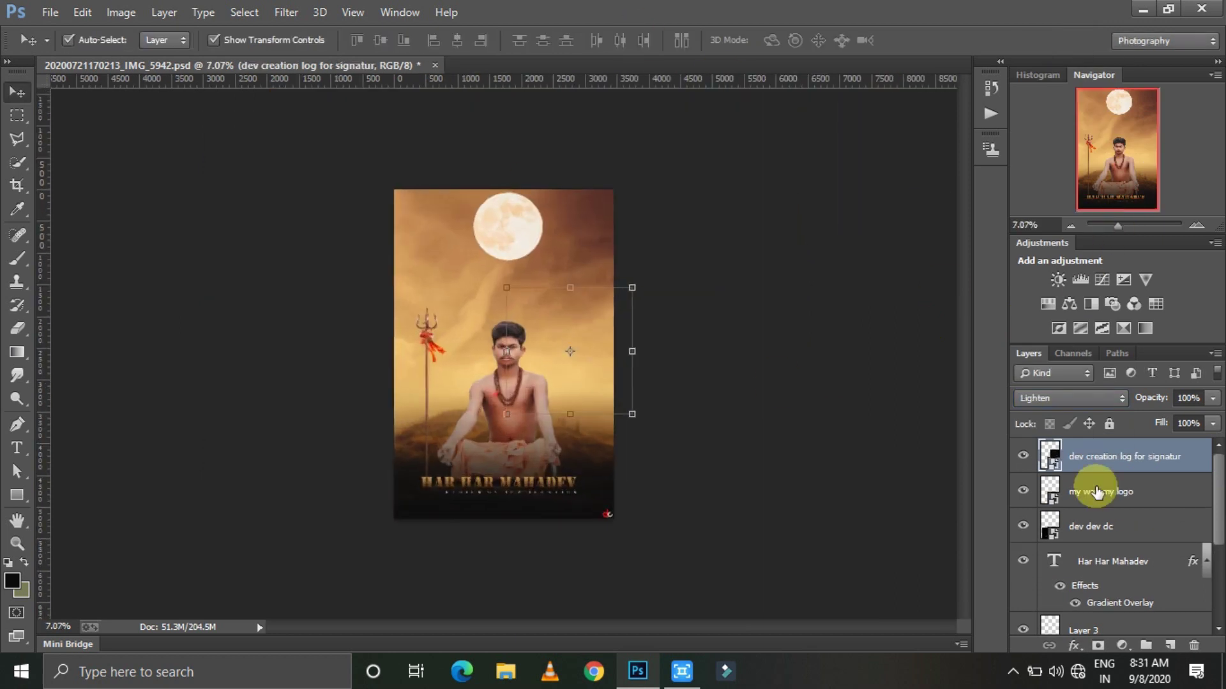
Flatten all layers and save the poster as JPEG named 'Har Har mahadev'
{"action": "key", "text": "ctrl+shift+e"}
{"action": "left_click", "coordinate": [50, 12]}
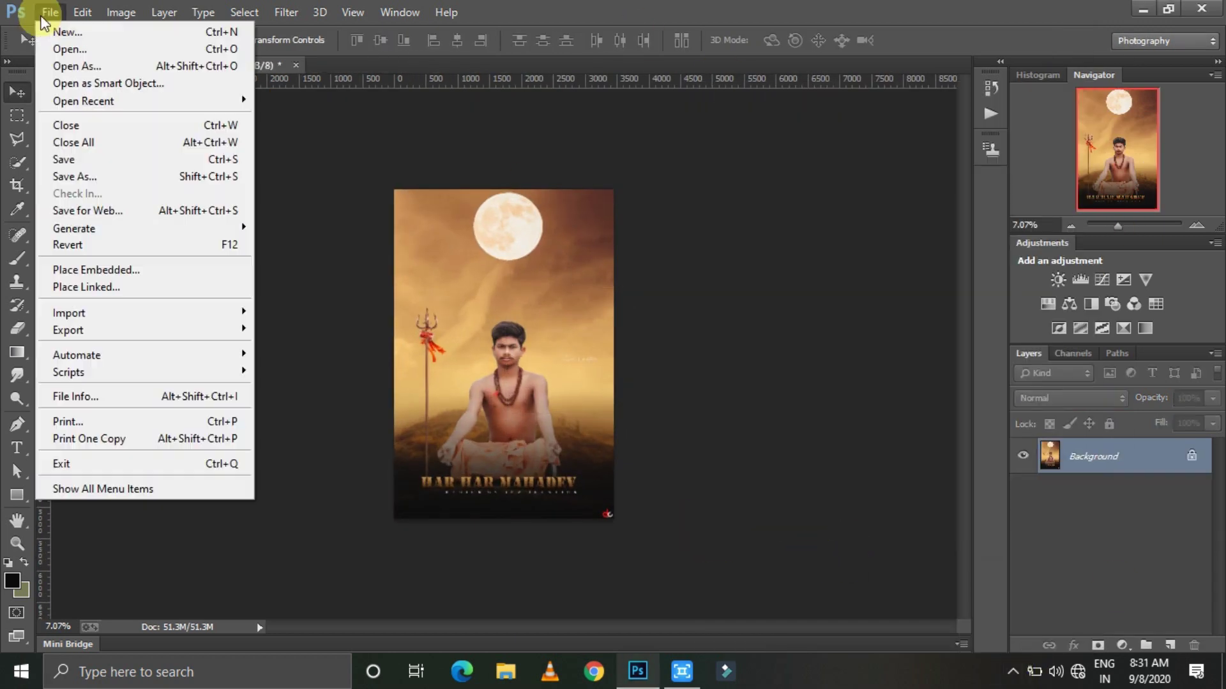
{"action": "key", "text": "Escape"}
{"action": "key", "text": "ctrl+shift+s"}
{"action": "type", "text": "Har Har mahadev"}
{"action": "left_click", "coordinate": [281, 374]}
{"action": "left_click", "coordinate": [179, 513]}
{"action": "left_click", "coordinate": [396, 533]}
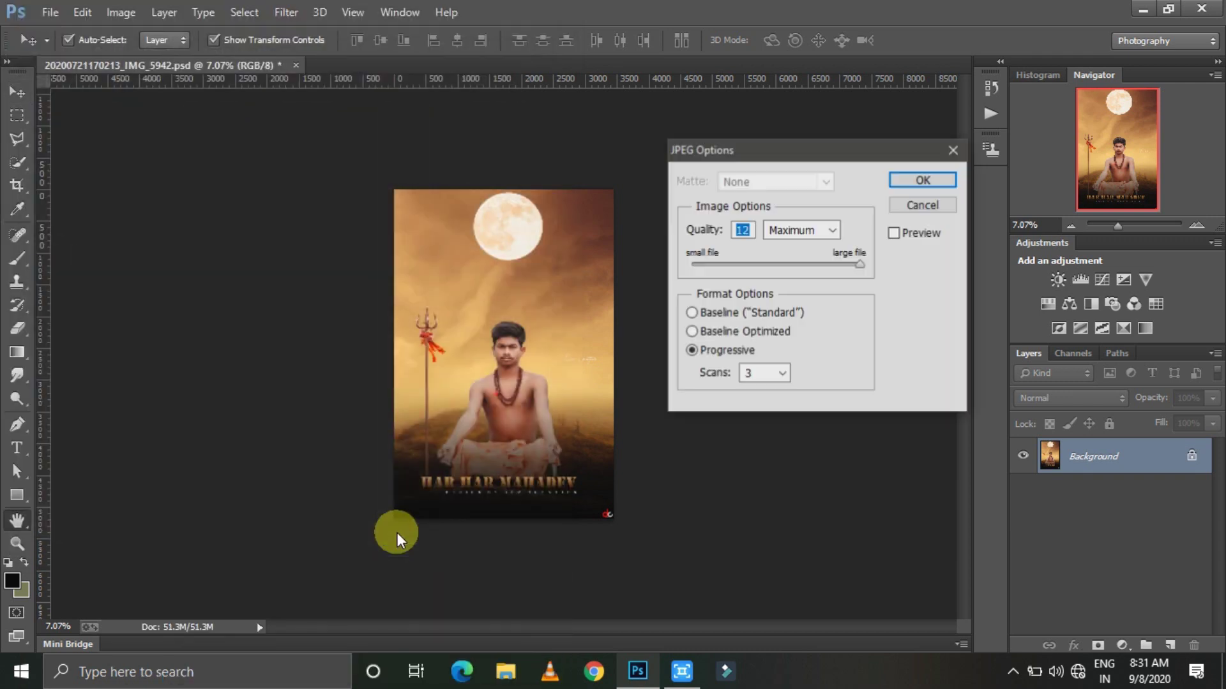